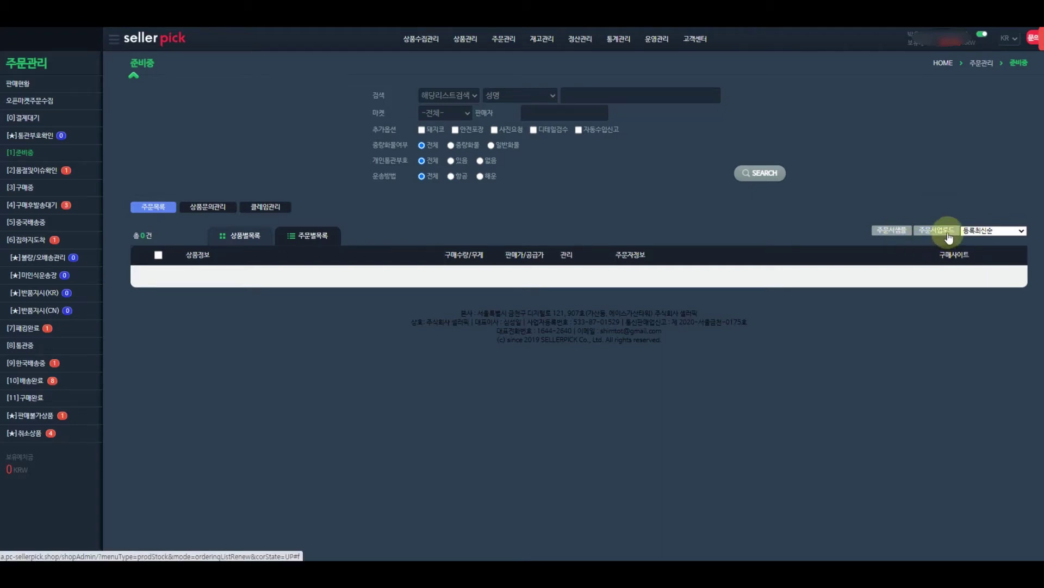
Download the sellerpick_ordersample.xlsx template from the 준비중 page and open it in Excel.
{"action": "left_click", "coordinate": [886, 231]}
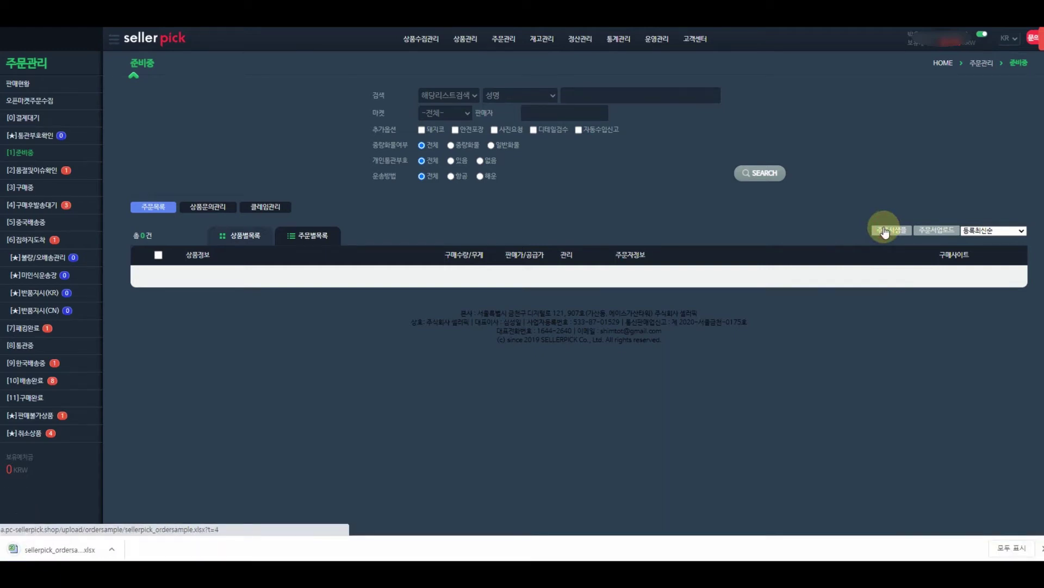
{"action": "left_click", "coordinate": [99, 554]}
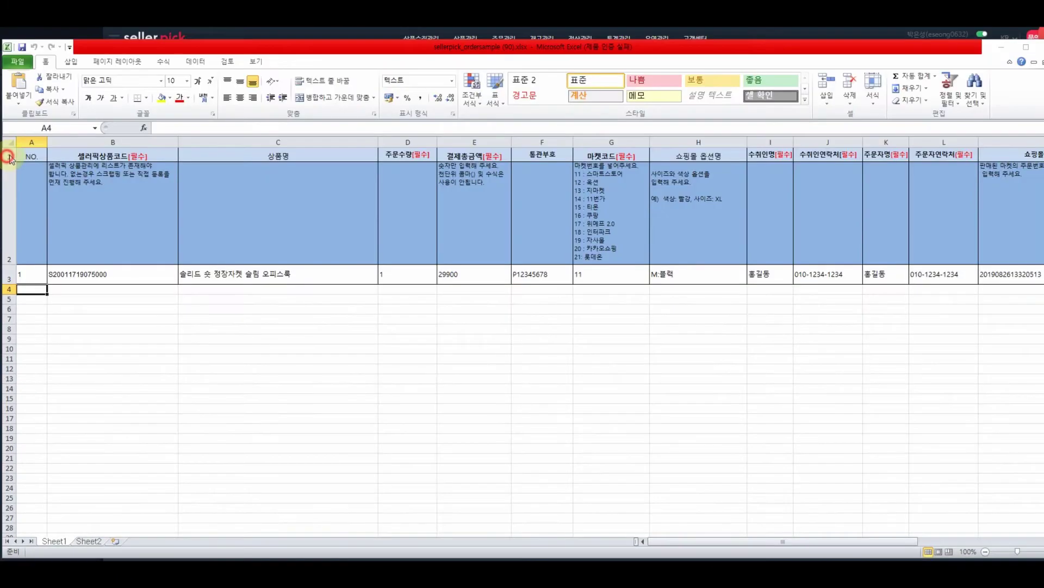
Review the template's heading, instruction and example rows and its product code and name columns.
{"action": "left_click", "coordinate": [7, 155]}
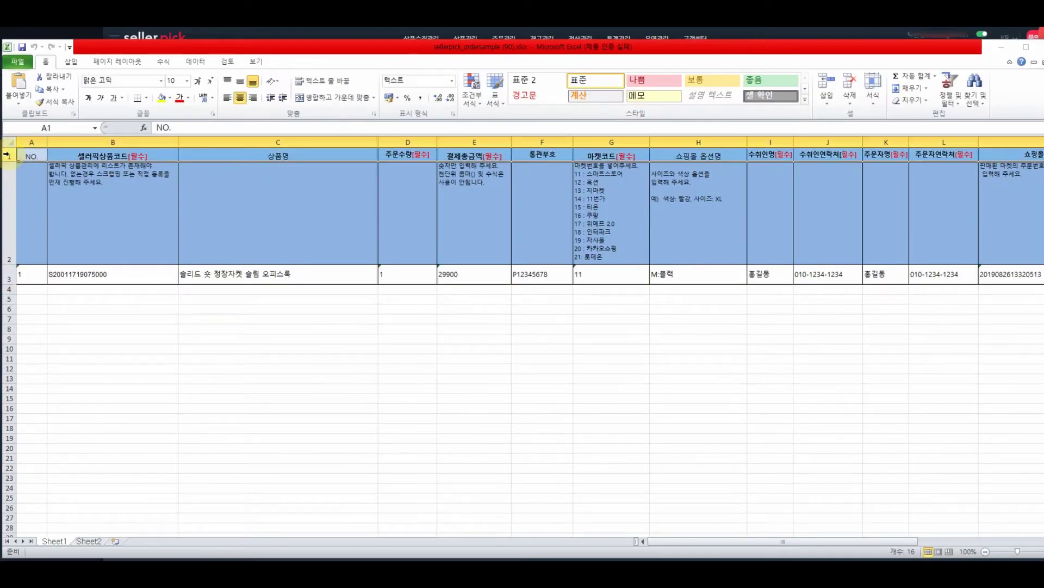
{"action": "left_click", "coordinate": [2, 193]}
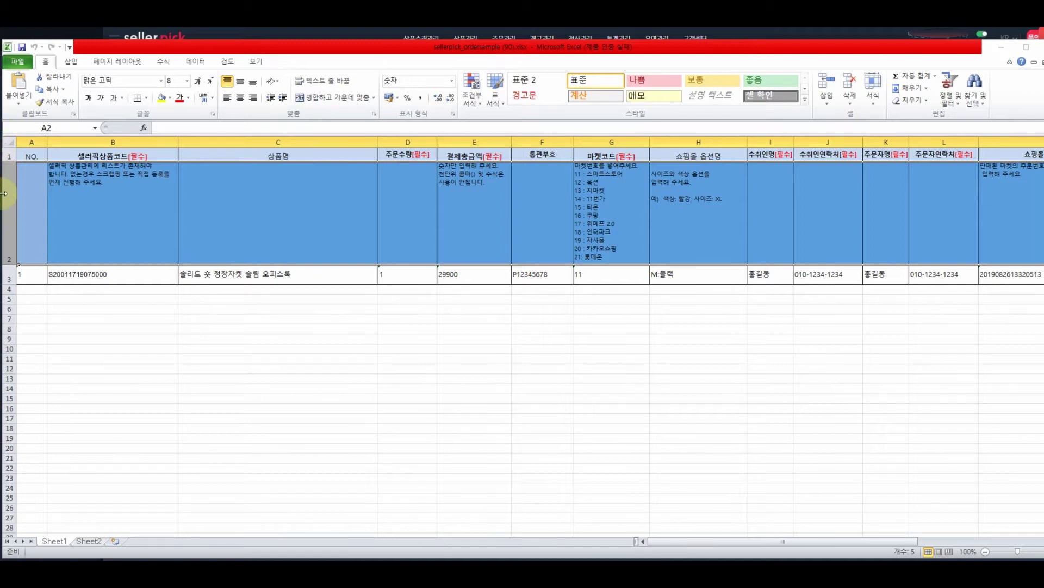
{"action": "left_click", "coordinate": [10, 277]}
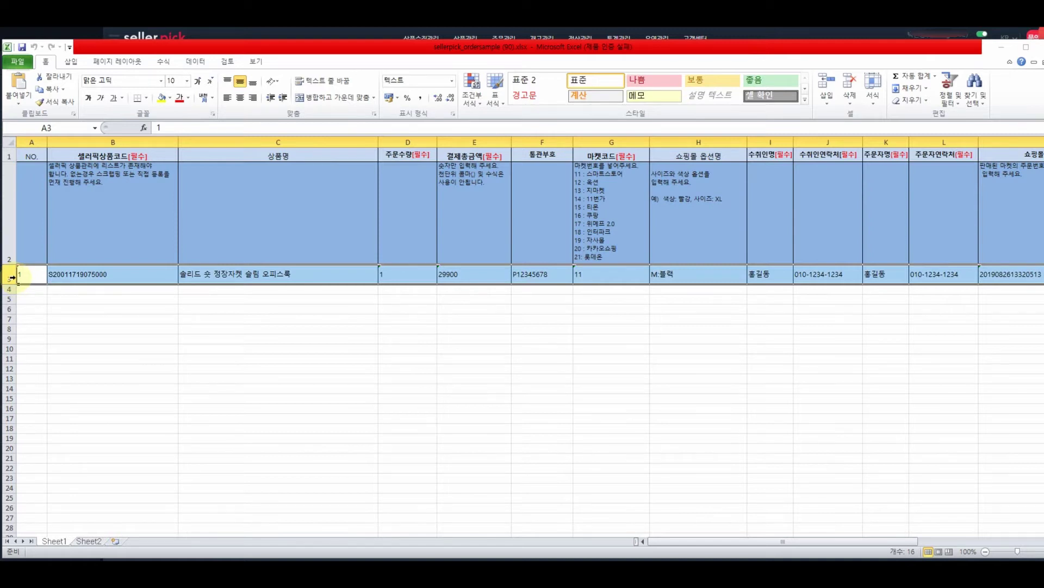
{"action": "left_click", "coordinate": [114, 142]}
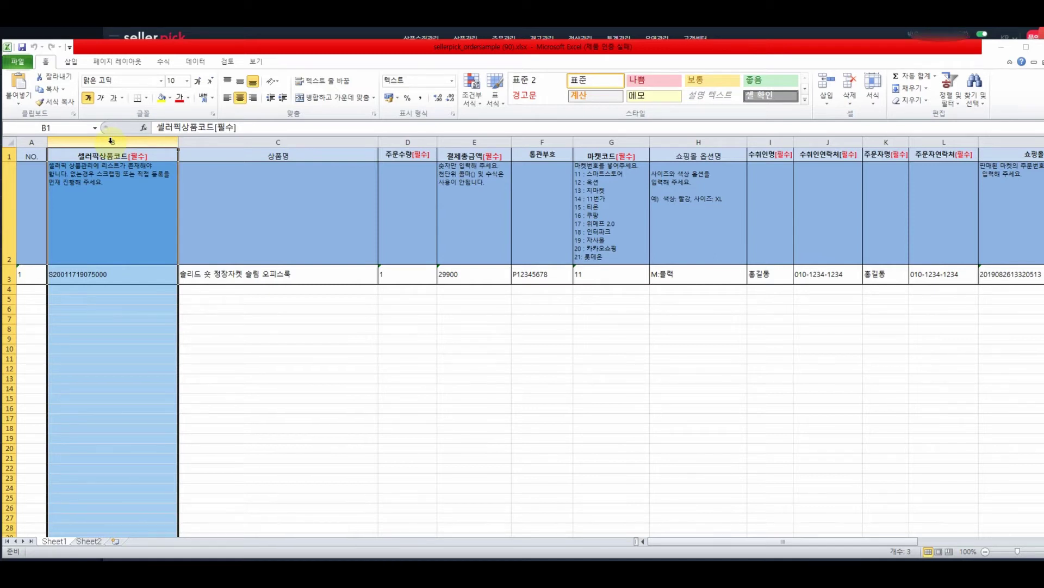
{"action": "left_click", "coordinate": [338, 227]}
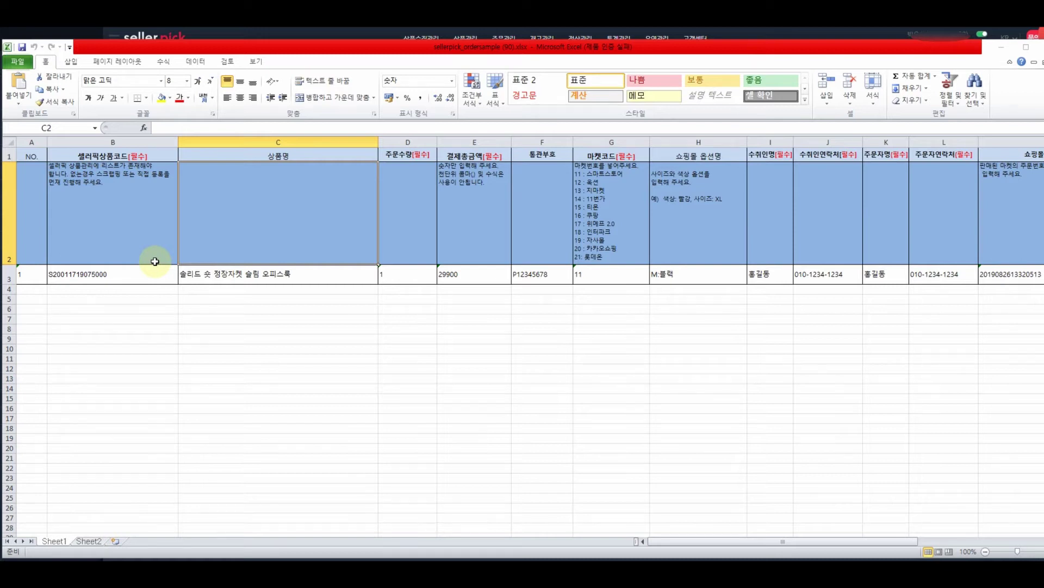
{"action": "left_click", "coordinate": [303, 33]}
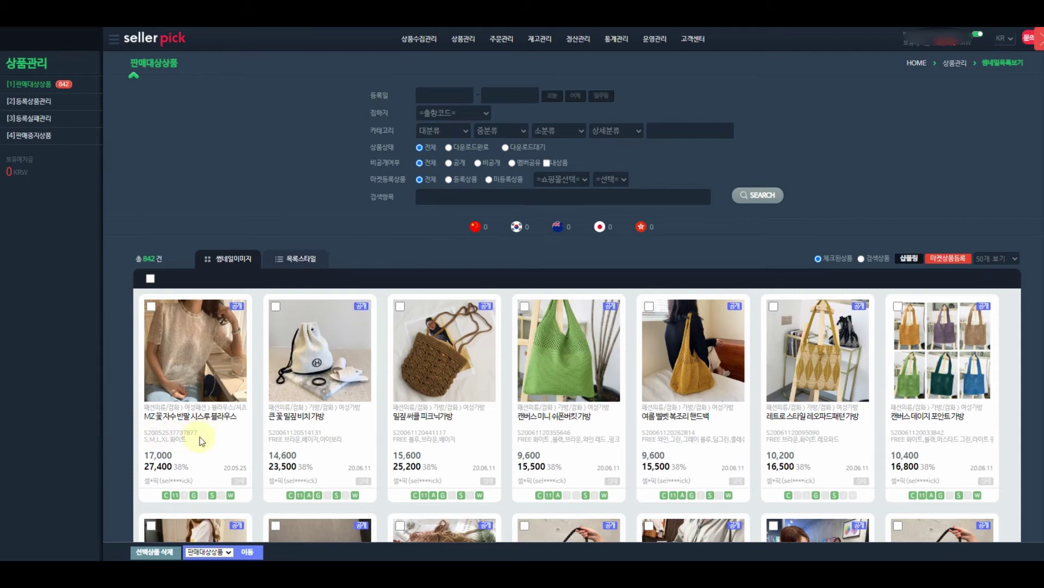
{"action": "left_click_drag", "start_coordinate": [201, 433], "coordinate": [143, 436]}
{"action": "key", "text": "ctrl+c"}
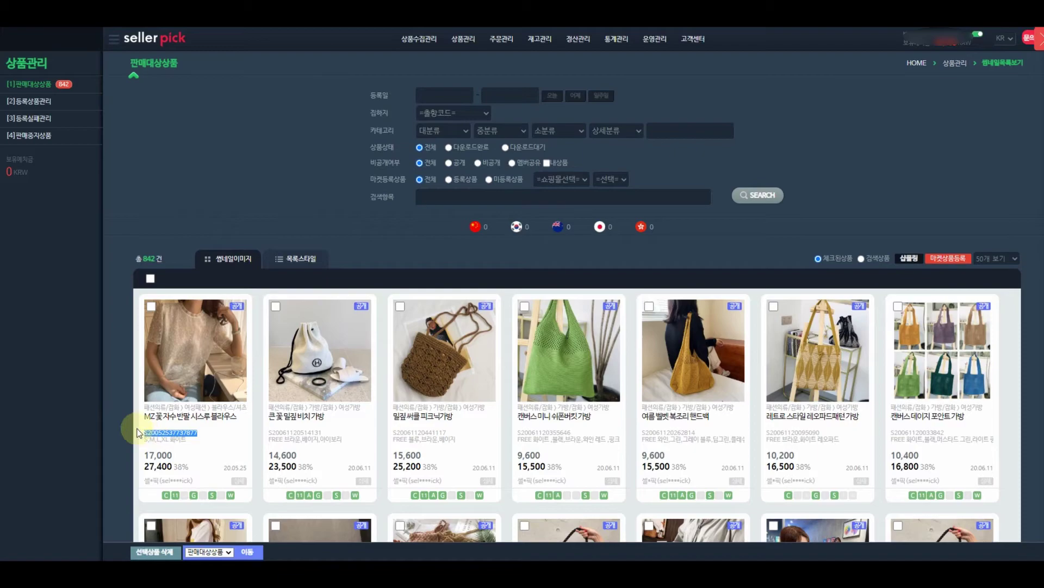
{"action": "key", "text": "alt+Tab"}
{"action": "left_click", "coordinate": [129, 278]}
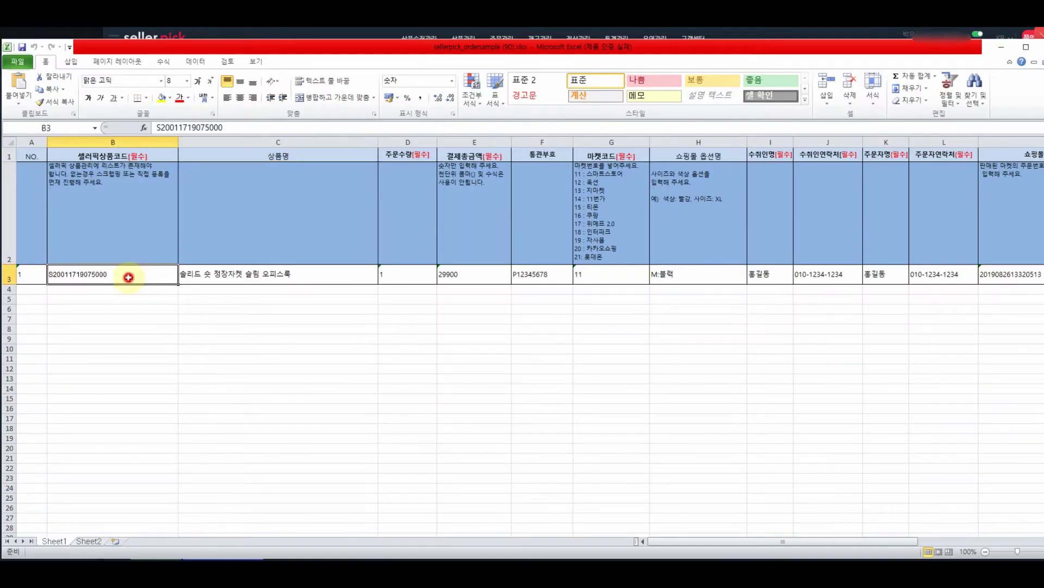
{"action": "left_click_drag", "start_coordinate": [230, 129], "coordinate": [143, 129]}
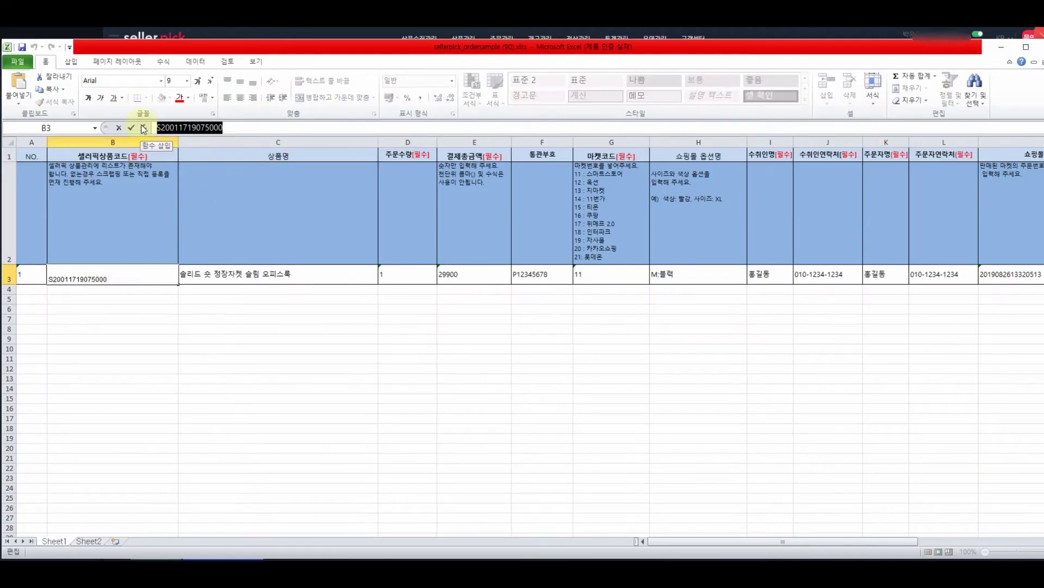
{"action": "key", "text": "ctrl+v"}
{"action": "left_click", "coordinate": [321, 291]}
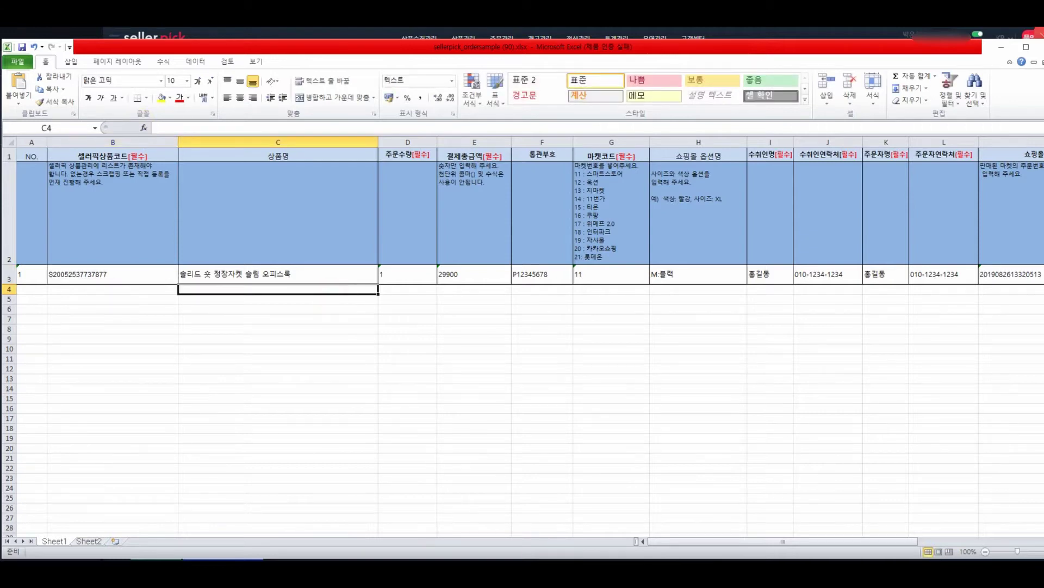
Replace C3's sample product name with MZ 꽃 자수 반팔 시스루 블라우스.
{"action": "key", "text": "alt+Tab"}
{"action": "left_click_drag", "start_coordinate": [239, 417], "coordinate": [144, 416]}
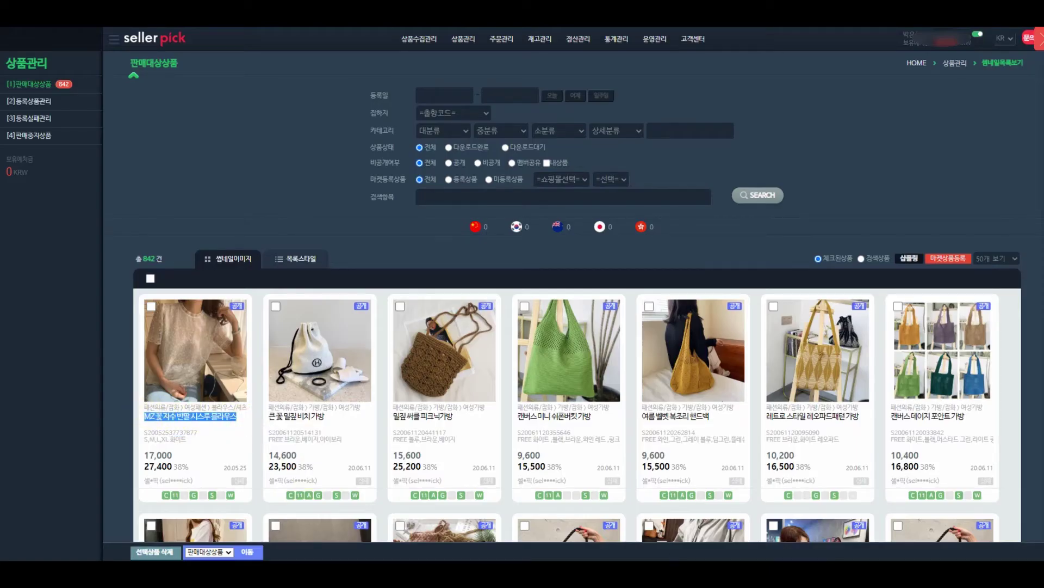
{"action": "key", "text": "alt+Tab"}
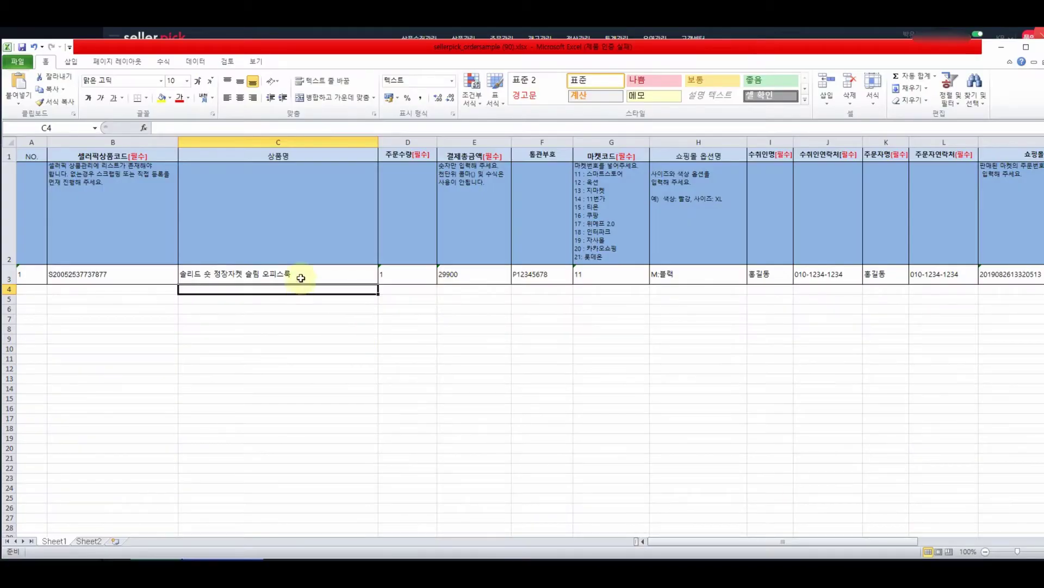
{"action": "left_click", "coordinate": [297, 273]}
{"action": "left_click_drag", "start_coordinate": [299, 126], "coordinate": [35, 109]}
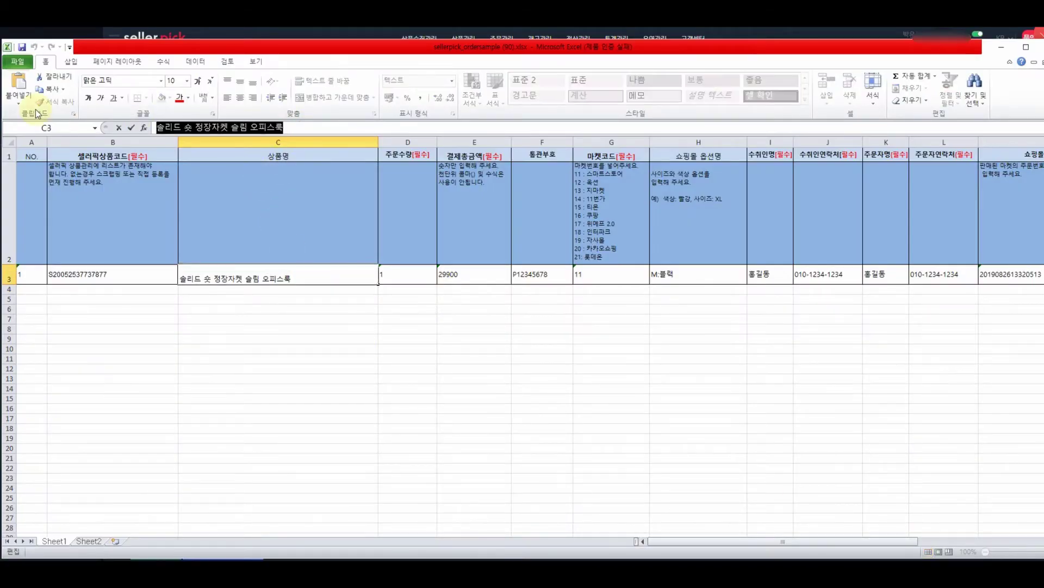
{"action": "type", "text": "MZ 꽃 자수 반팔 시스루 블라우스"}
{"action": "left_click", "coordinate": [413, 187]}
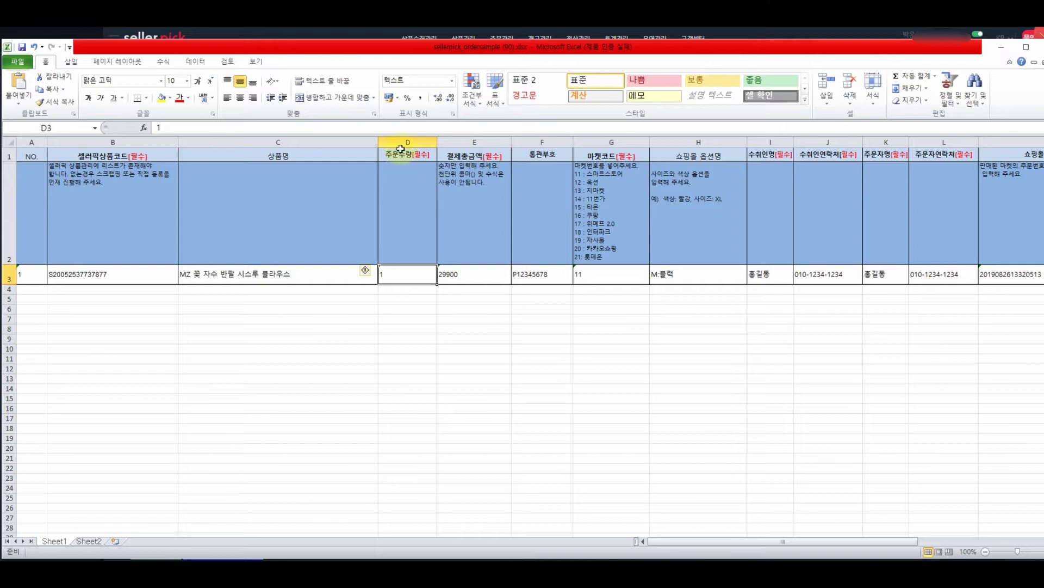
Check the quantity, amount, customs and market code cells, then set G3's market code to 19.
{"action": "left_click", "coordinate": [408, 269]}
{"action": "left_click", "coordinate": [463, 274]}
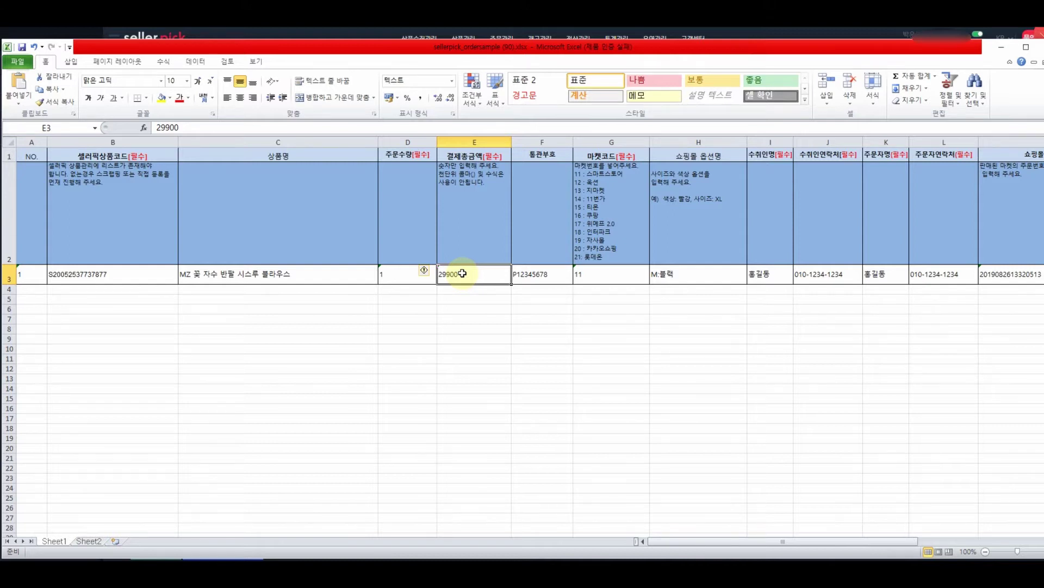
{"action": "left_click", "coordinate": [542, 277]}
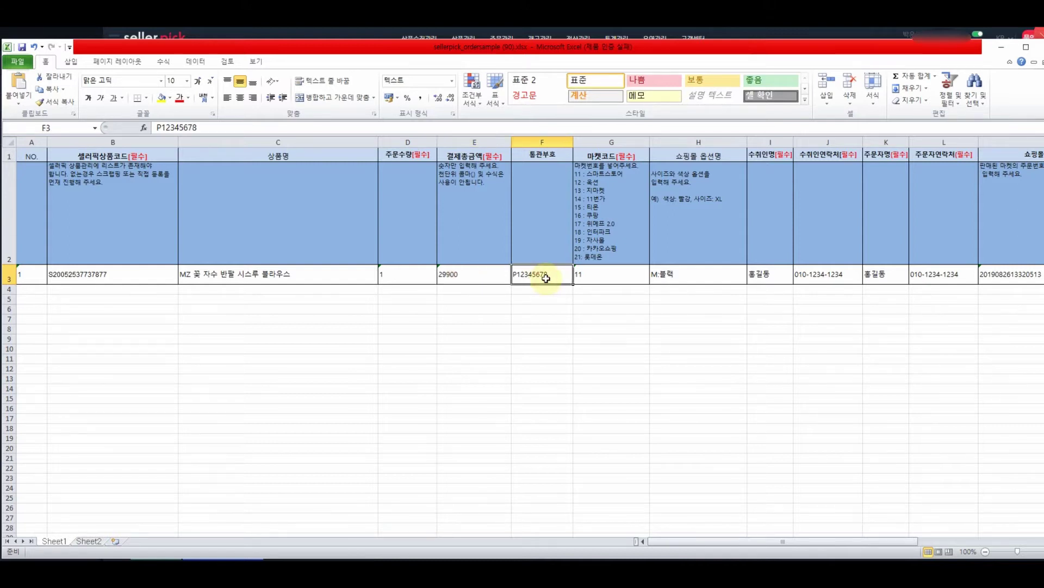
{"action": "left_click", "coordinate": [607, 271]}
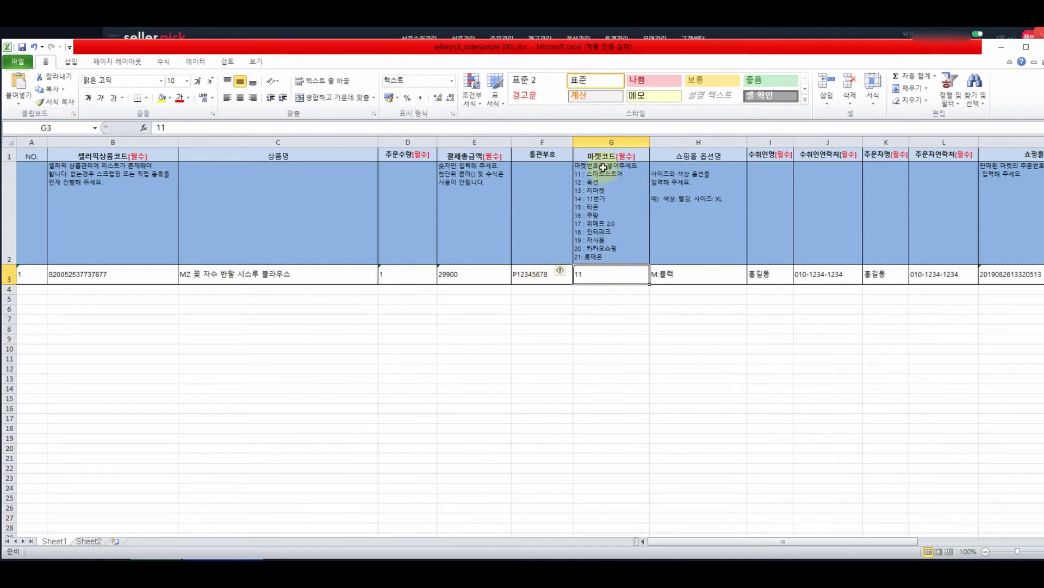
{"action": "left_click", "coordinate": [612, 141]}
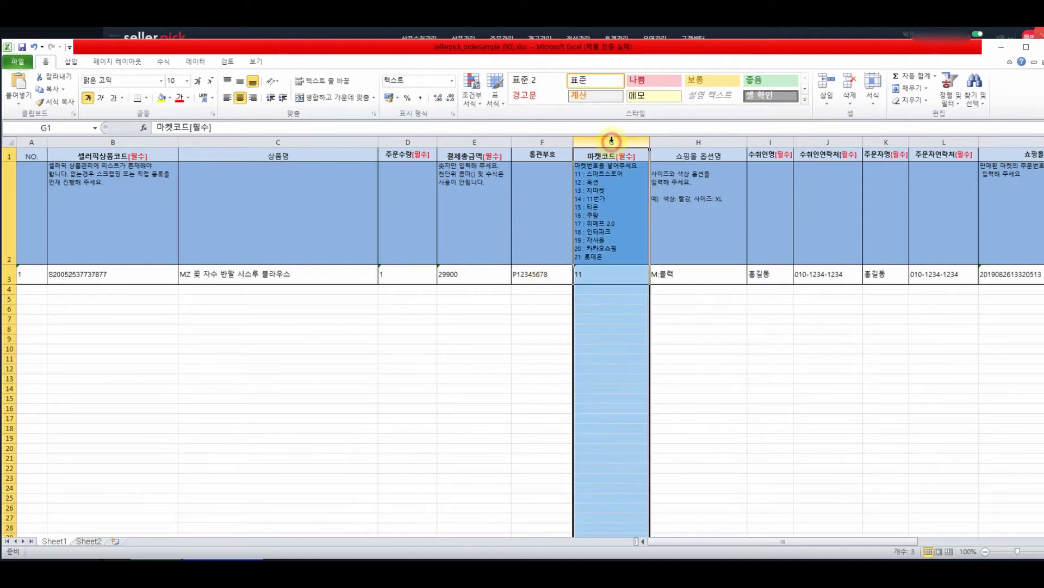
{"action": "left_click", "coordinate": [593, 274]}
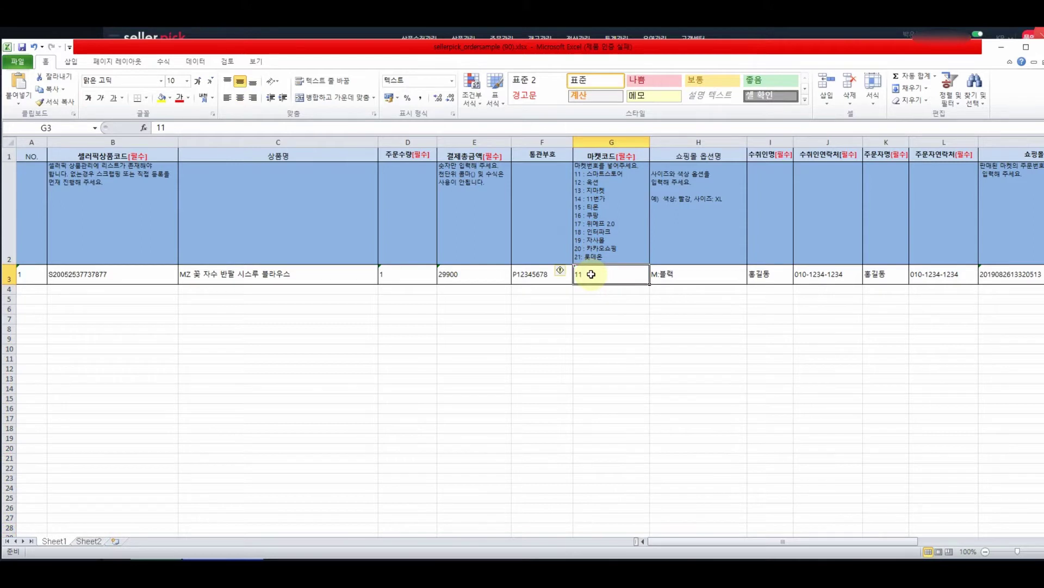
{"action": "left_click", "coordinate": [611, 174]}
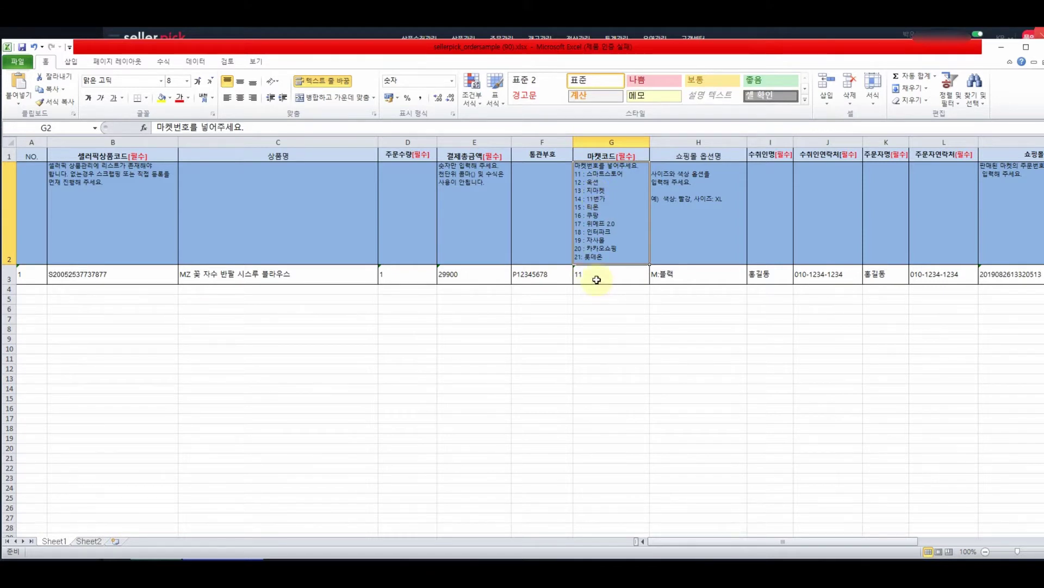
{"action": "left_click", "coordinate": [597, 277]}
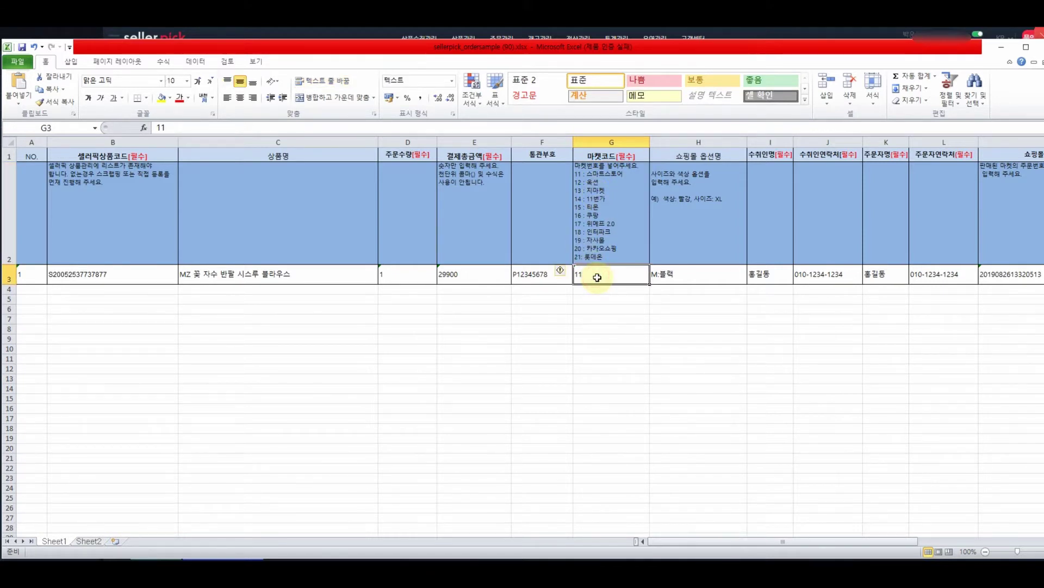
{"action": "type", "text": "19"}
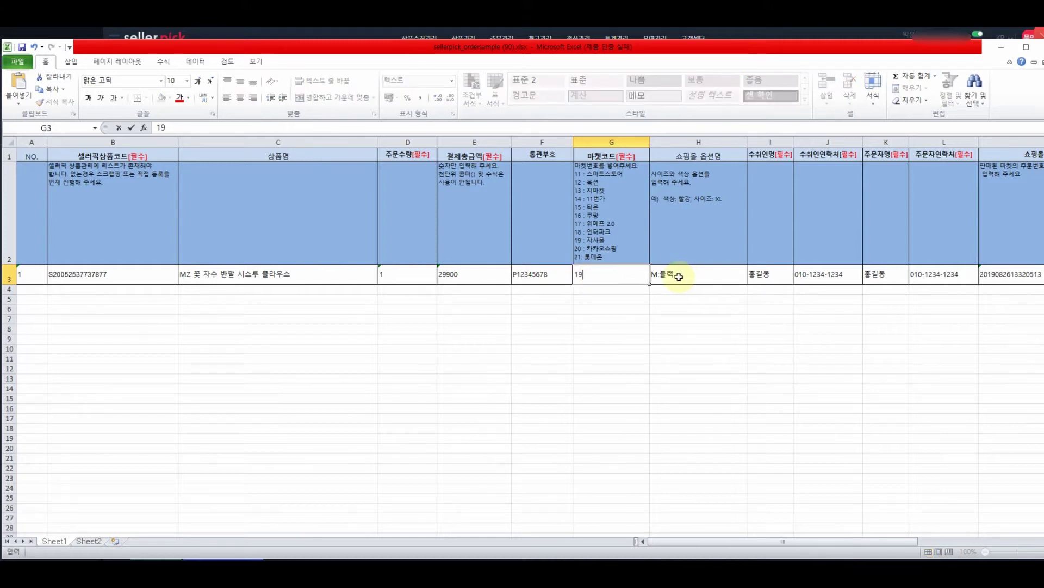
{"action": "left_click", "coordinate": [679, 276]}
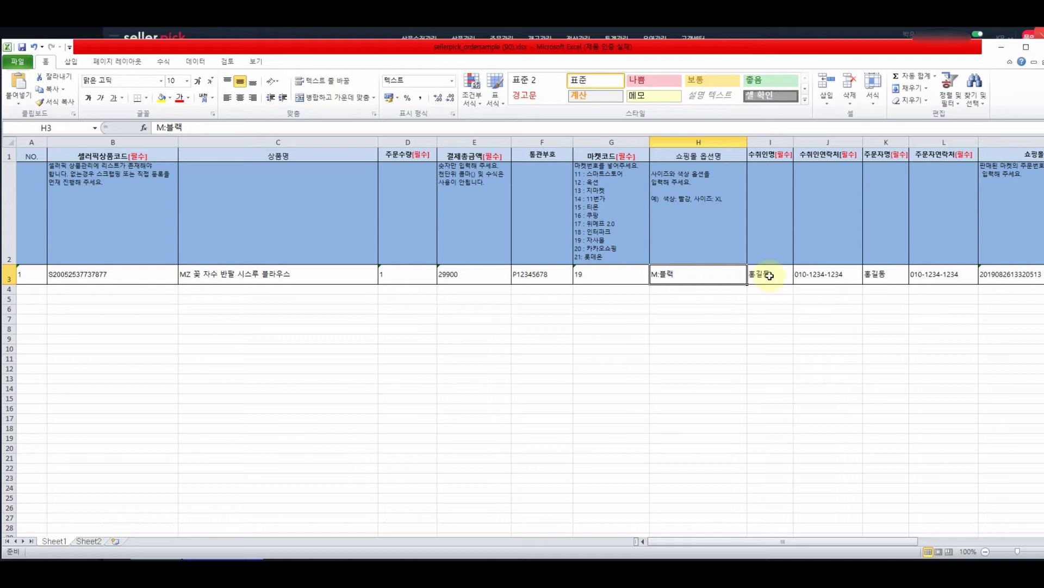
Compare the recipient name and phone cells against the orderer's details.
{"action": "left_click_drag", "start_coordinate": [761, 275], "coordinate": [826, 274]}
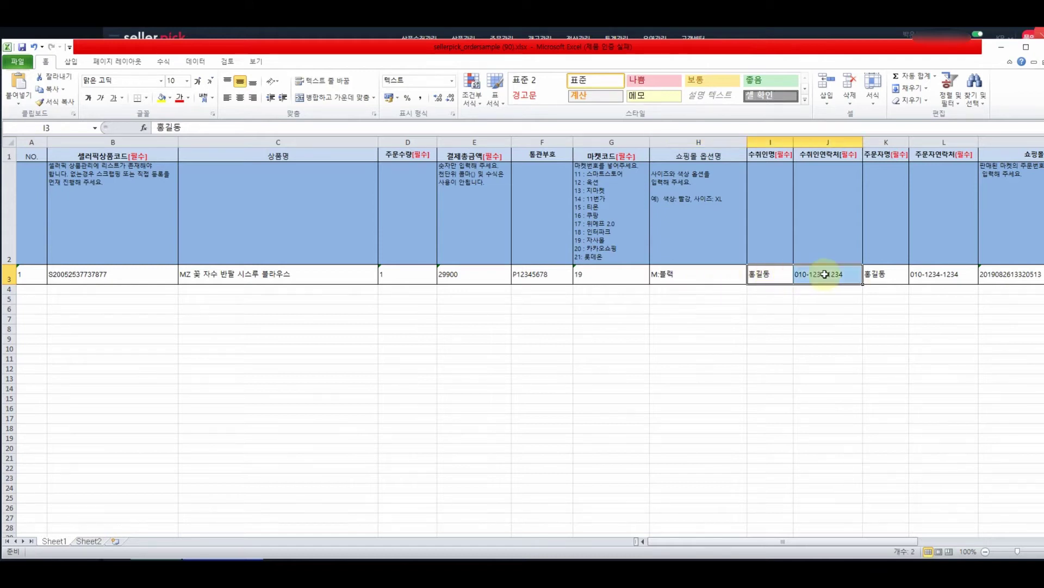
{"action": "left_click_drag", "start_coordinate": [891, 277], "coordinate": [919, 275]}
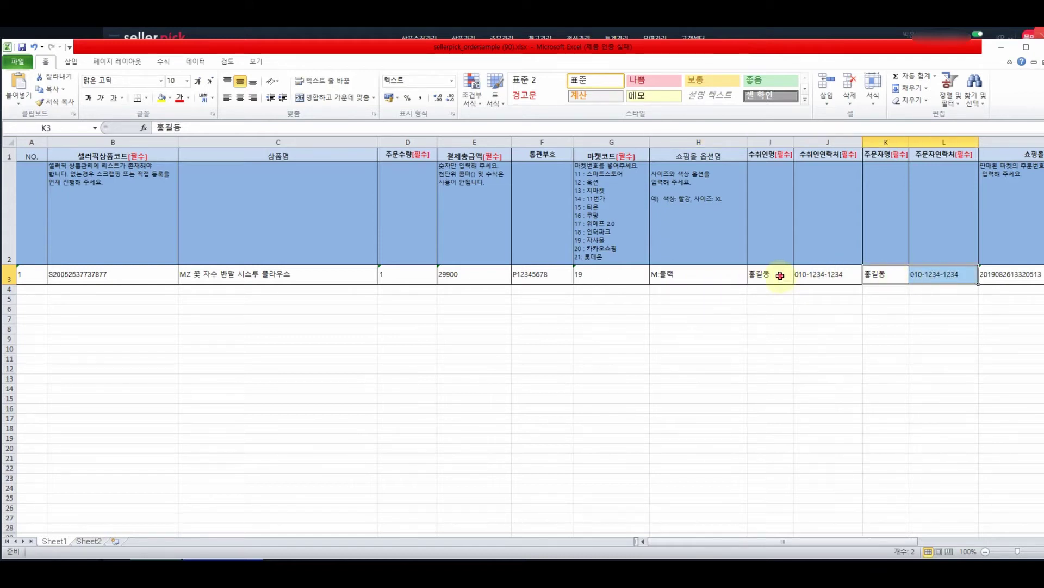
{"action": "left_click_drag", "start_coordinate": [782, 276], "coordinate": [814, 275]}
{"action": "left_click_drag", "start_coordinate": [886, 278], "coordinate": [941, 277]}
{"action": "scroll", "coordinate": [898, 371], "scroll_direction": "right", "scroll_amount": 3}
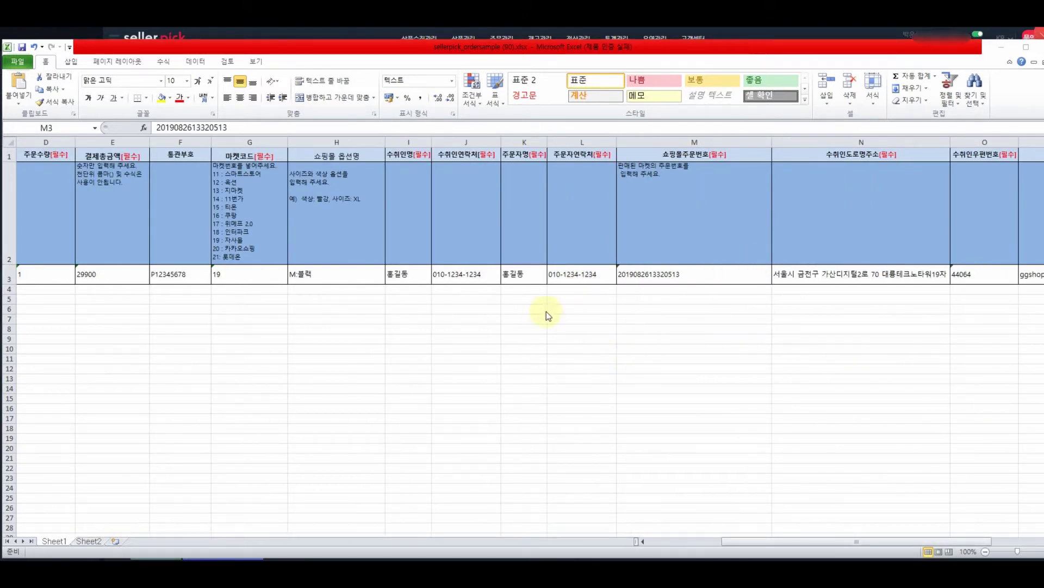
Enter the mall order number in M3, paste the corrected address into N3, and clear P3's market ID.
{"action": "left_click", "coordinate": [678, 275]}
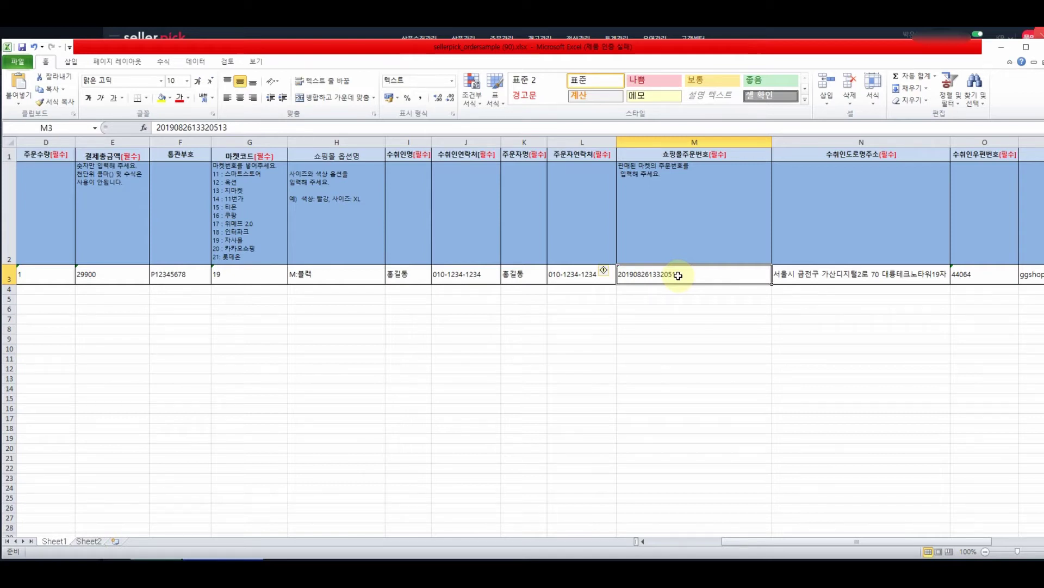
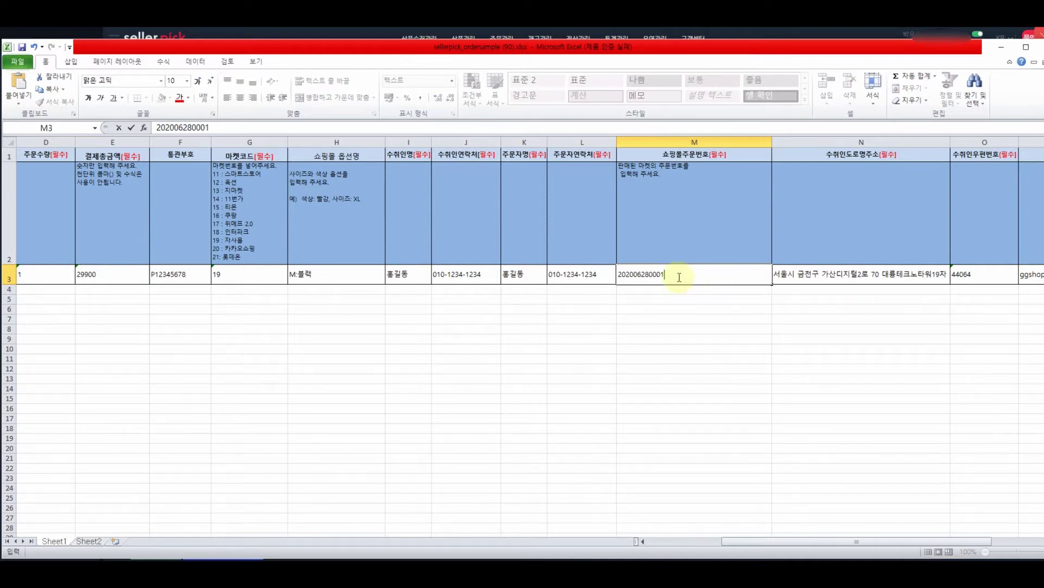
{"action": "left_click", "coordinate": [831, 277]}
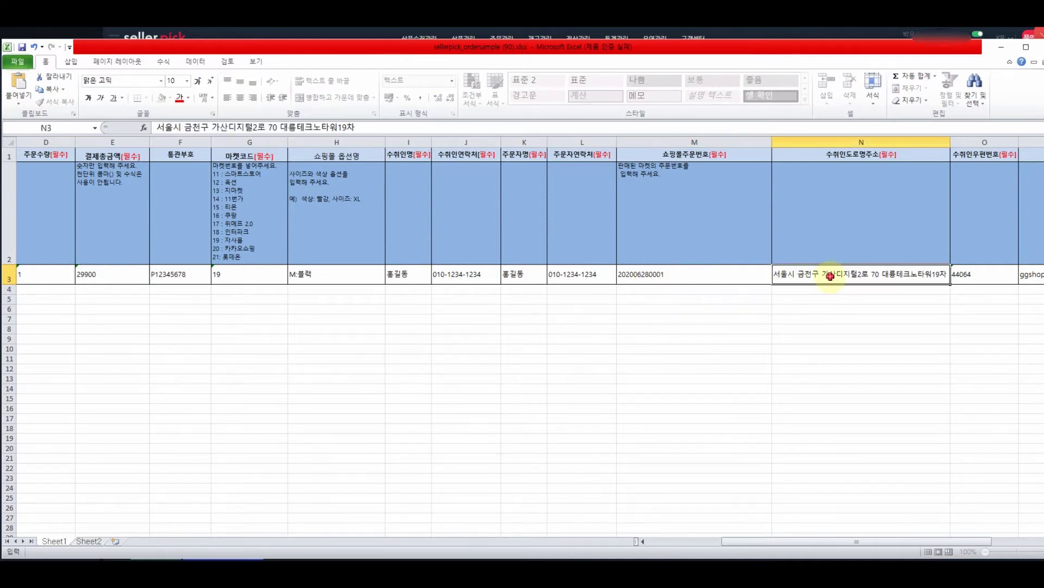
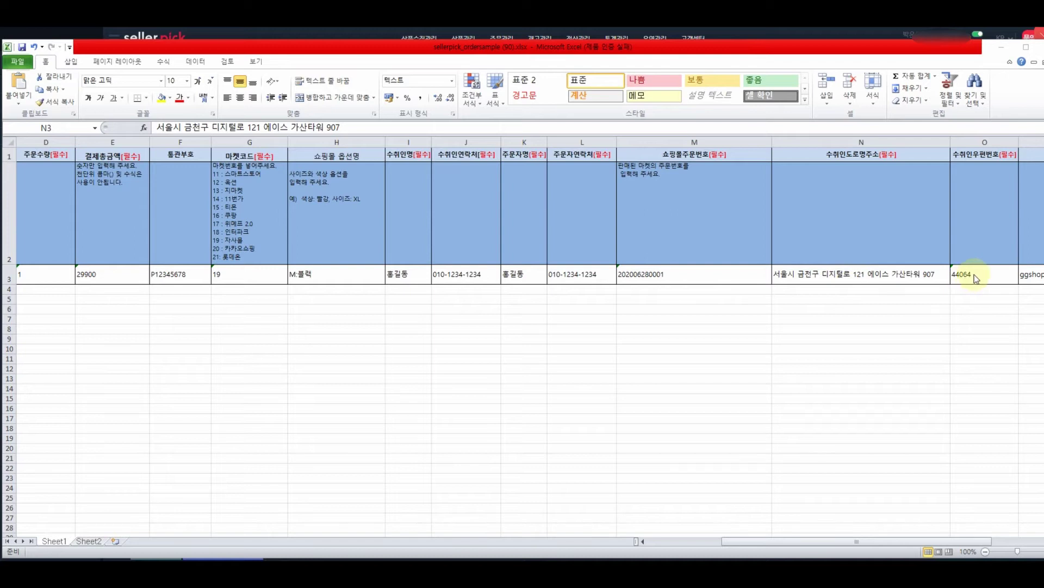
{"action": "left_click", "coordinate": [967, 280]}
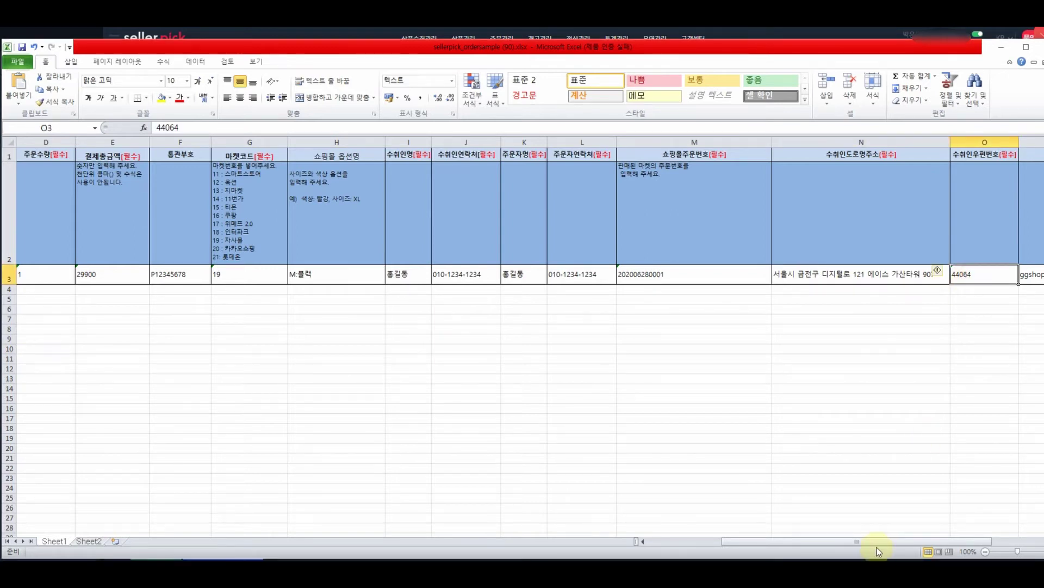
{"action": "left_click_drag", "start_coordinate": [874, 541], "coordinate": [919, 541]}
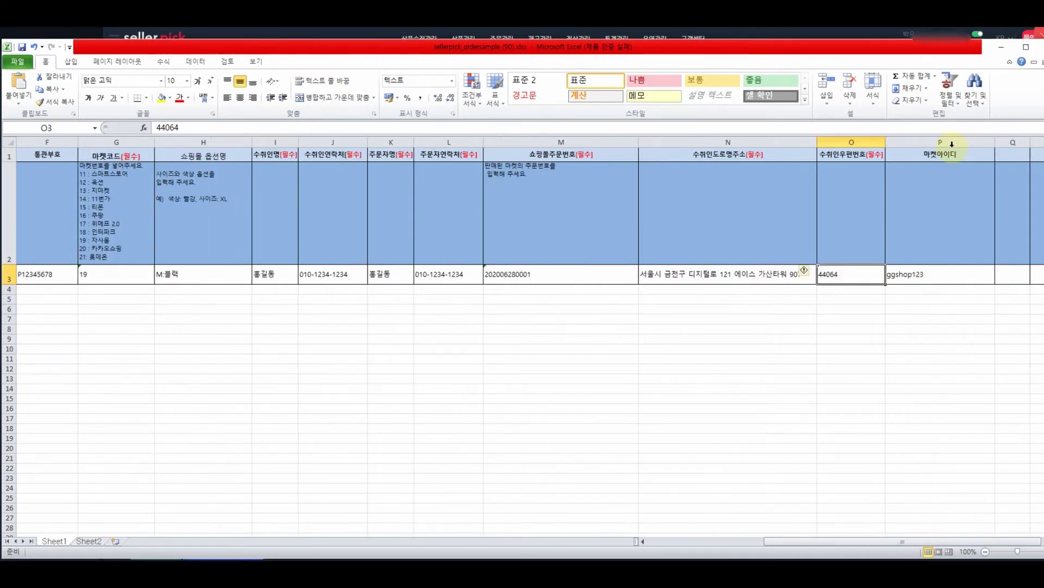
{"action": "left_click", "coordinate": [931, 275]}
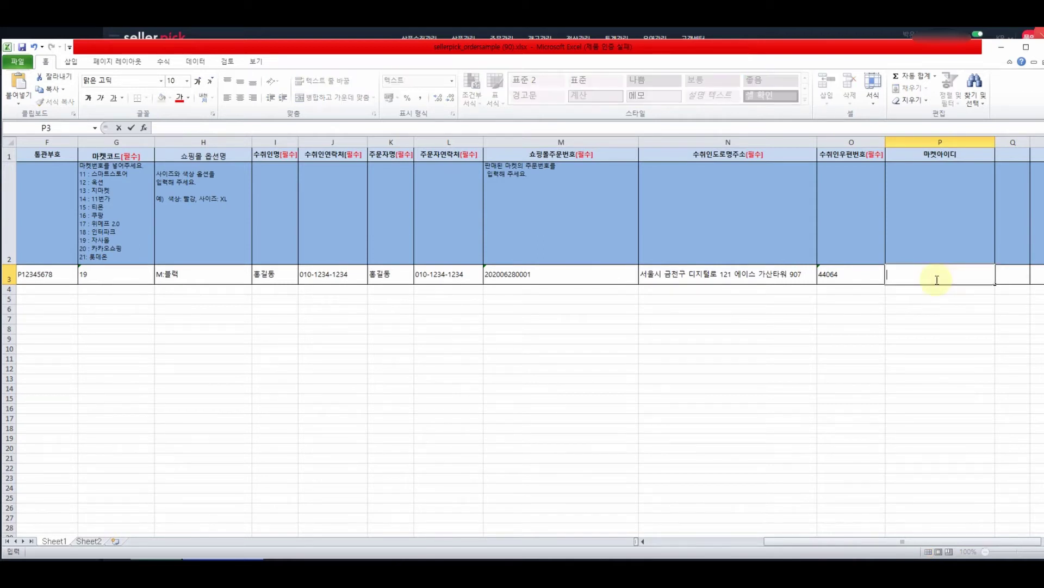
{"action": "left_click", "coordinate": [897, 319]}
{"action": "left_click_drag", "start_coordinate": [903, 541], "coordinate": [536, 536]}
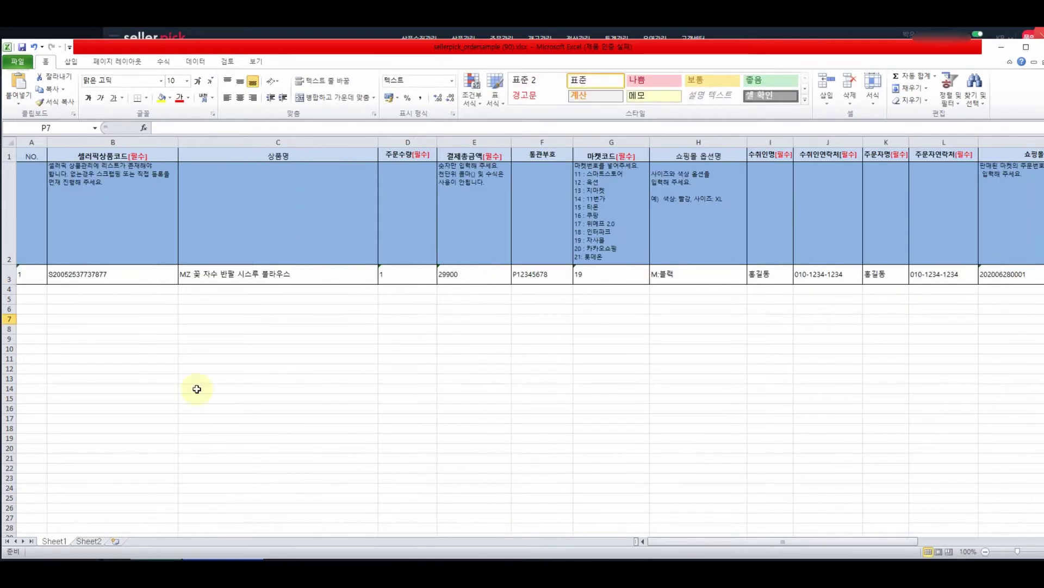
Fill row 4 with the beach bag order: amount 22500, a customs code, market code 19, option FREE, recipient details.
{"action": "left_click", "coordinate": [8, 277]}
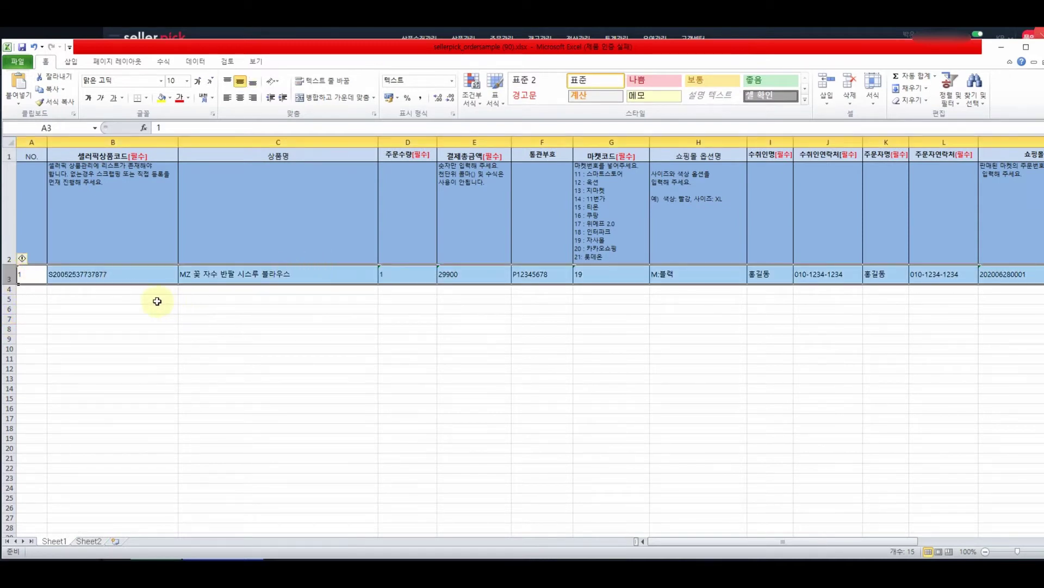
{"action": "left_click", "coordinate": [25, 289]}
{"action": "left_click", "coordinate": [25, 298]}
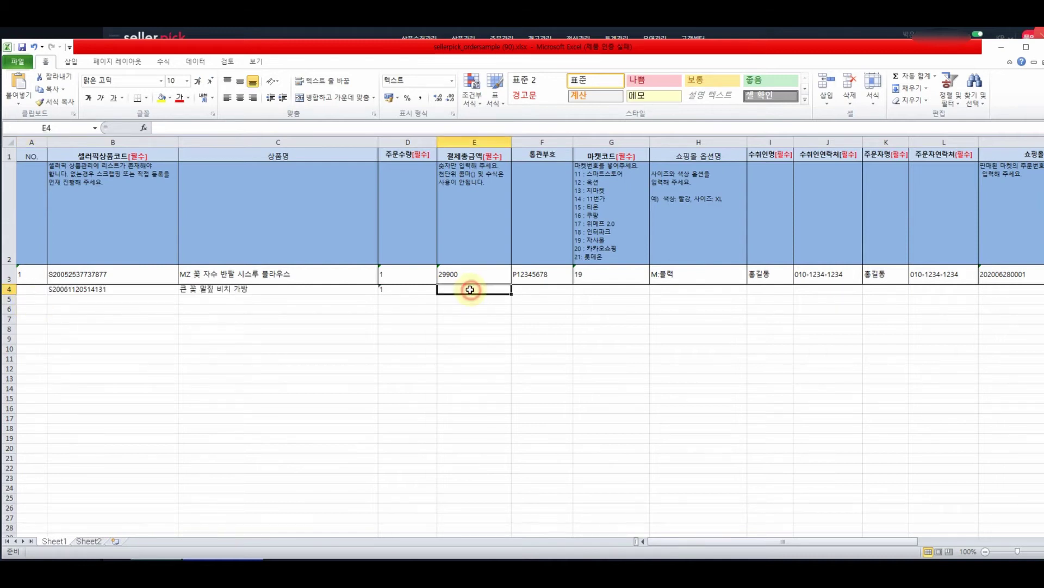
{"action": "type", "text": "22500"}
{"action": "key", "text": "Tab"}
{"action": "type", "text": "P12345678"}
{"action": "key", "text": "Tab"}
{"action": "type", "text": "19"}
{"action": "left_click", "coordinate": [710, 290]}
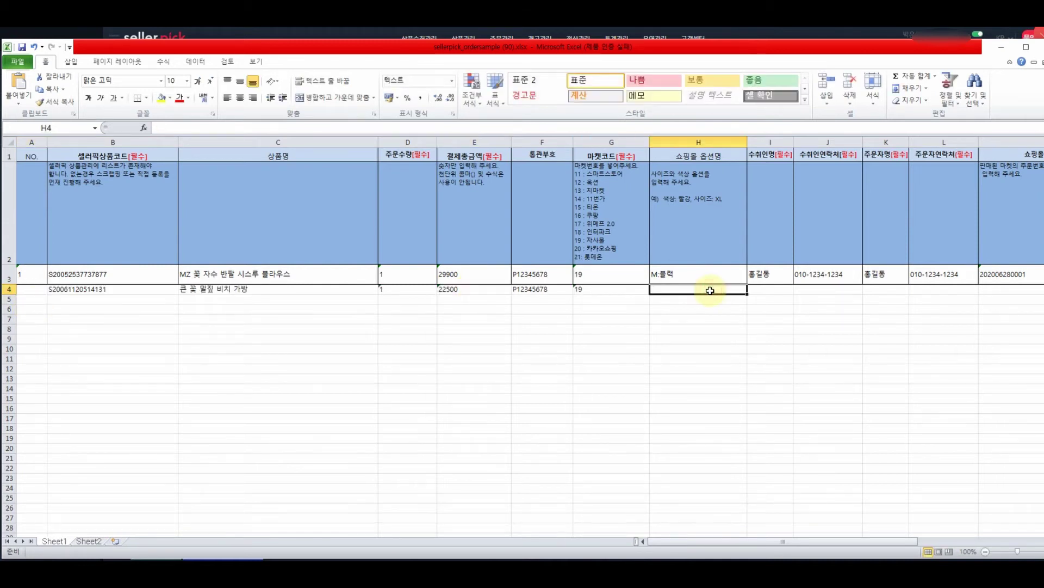
{"action": "key", "text": "Tab"}
{"action": "key", "text": "Tab"}
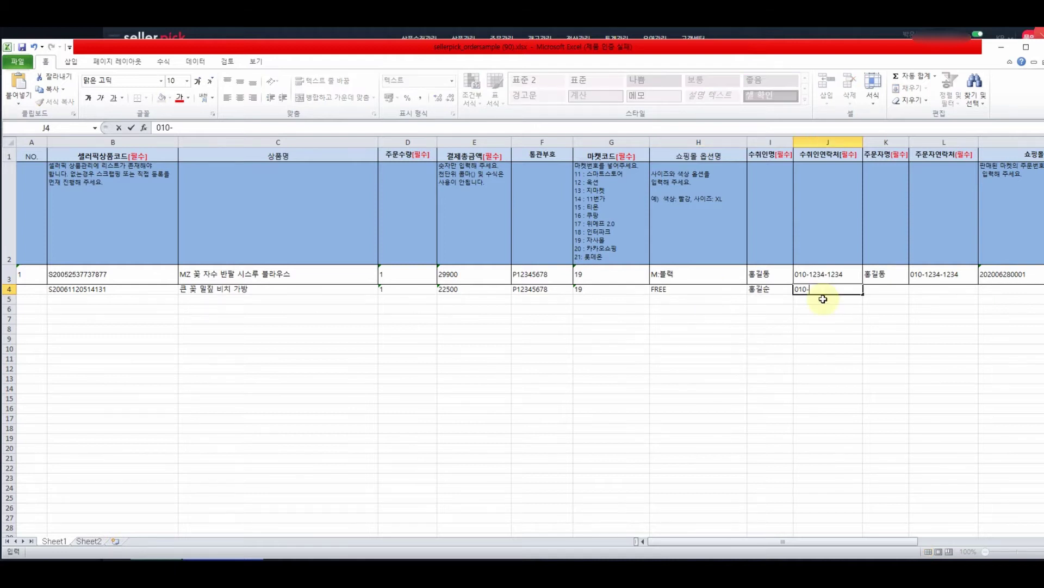
{"action": "left_click_drag", "start_coordinate": [849, 541], "coordinate": [923, 542]}
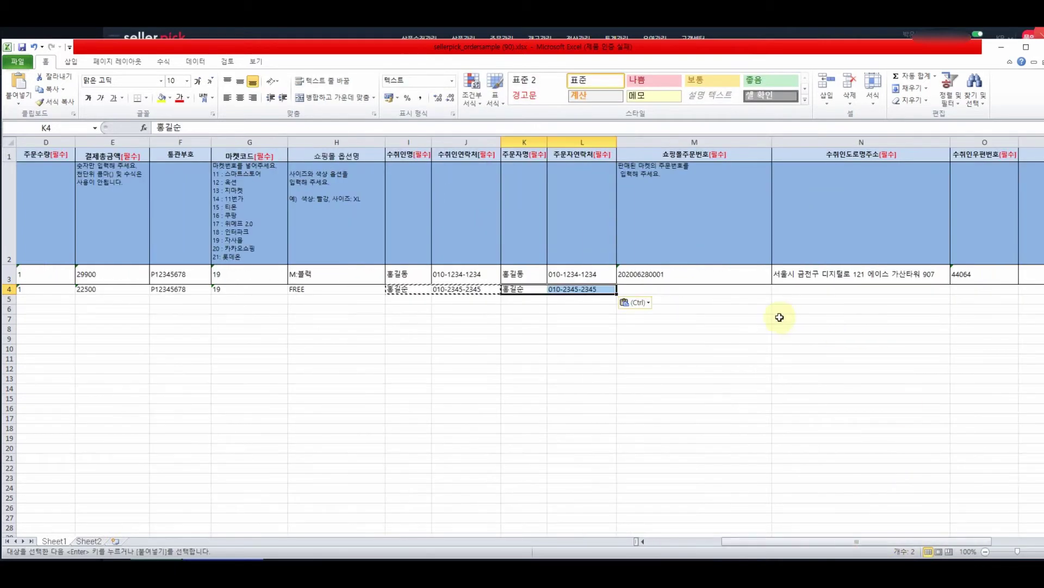
{"action": "left_click", "coordinate": [732, 290]}
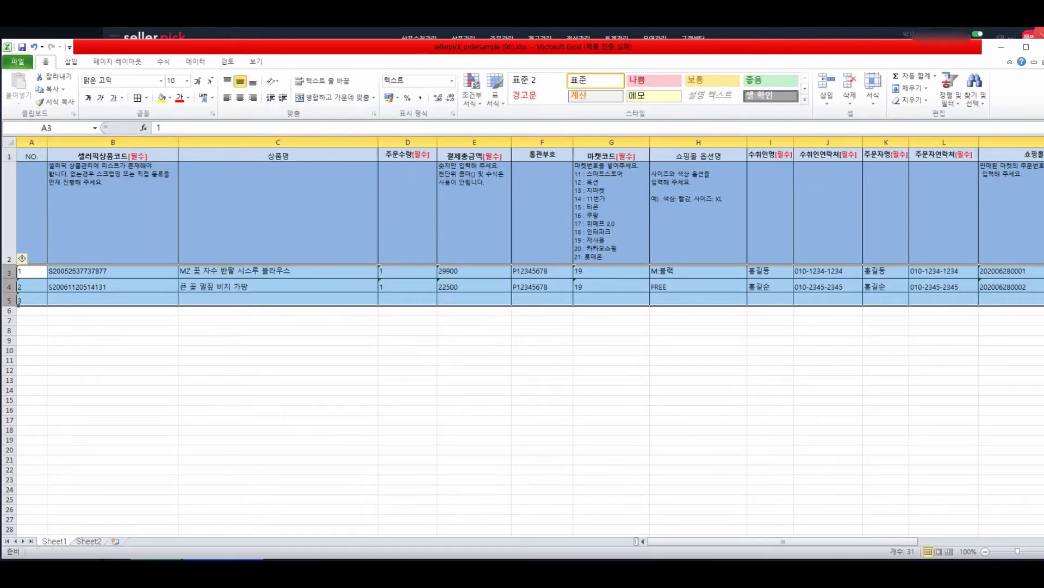
{"action": "left_click", "coordinate": [729, 523]}
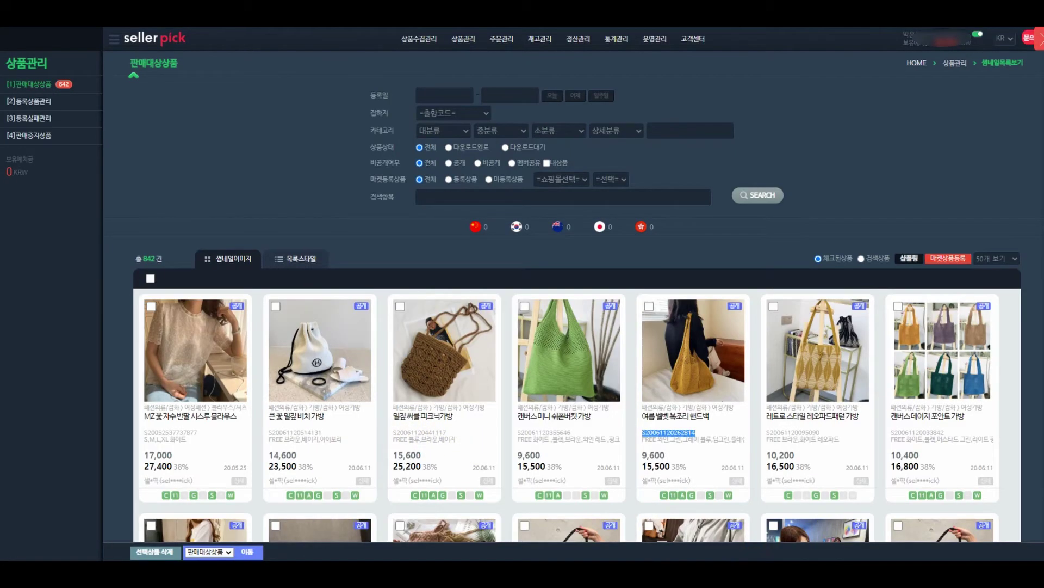
Add the bag's product code to the sheet, then upload sellerpick_ordersample (90).xlsx through Excel order upload.
{"action": "left_click_drag", "start_coordinate": [710, 417], "coordinate": [643, 417]}
{"action": "left_click", "coordinate": [860, 570]}
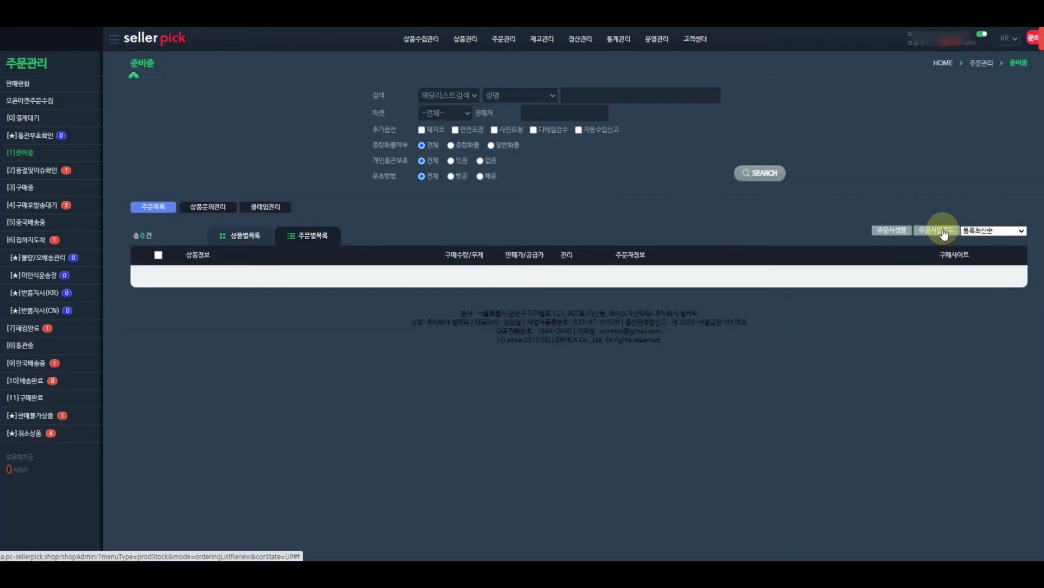
{"action": "left_click", "coordinate": [943, 231]}
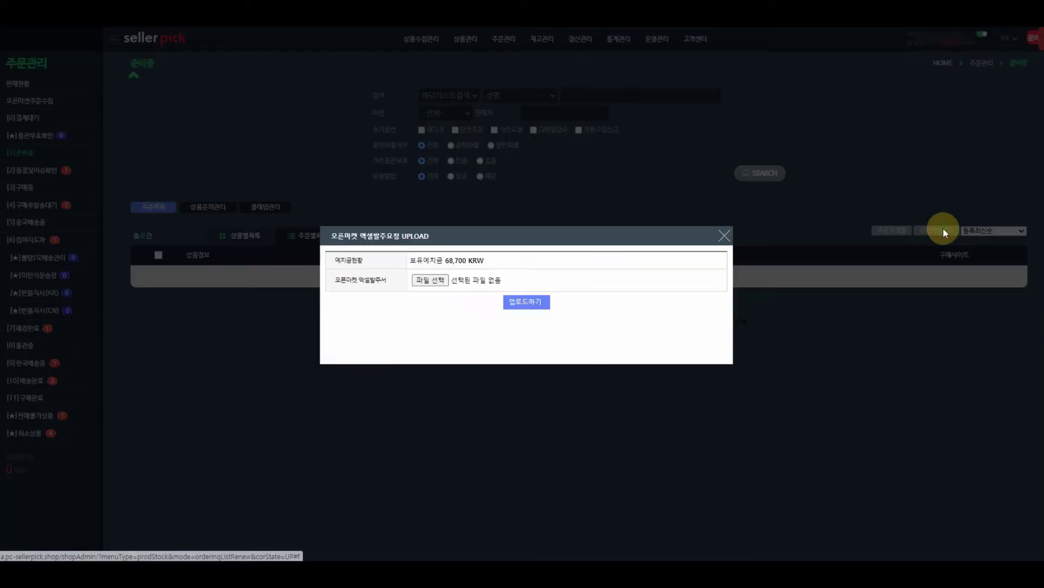
{"action": "left_click", "coordinate": [344, 282]}
{"action": "left_click_drag", "start_coordinate": [344, 282], "coordinate": [390, 290]}
{"action": "left_click", "coordinate": [396, 281]}
{"action": "left_click", "coordinate": [432, 281]}
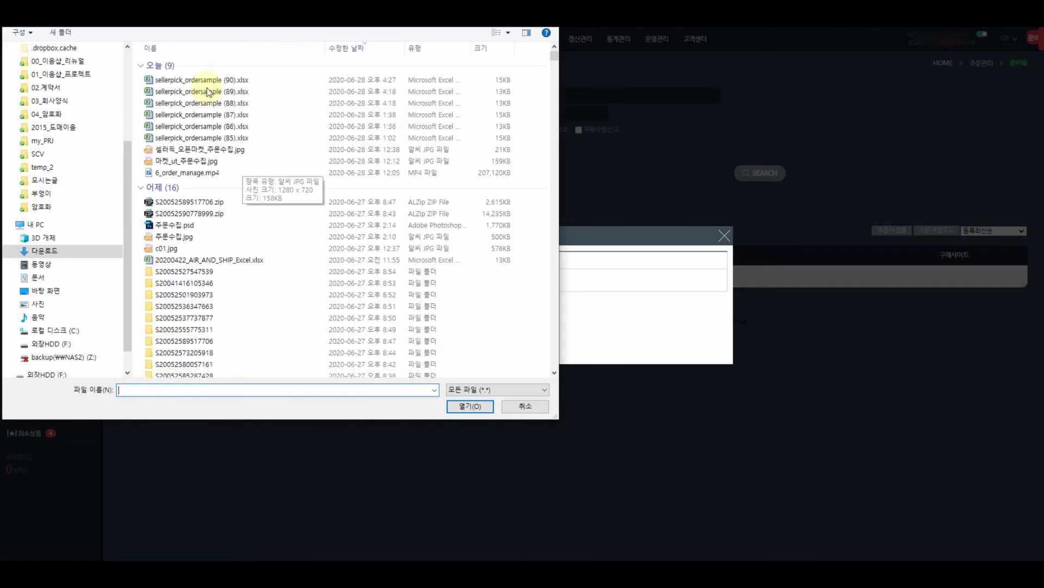
{"action": "double_click", "coordinate": [205, 80]}
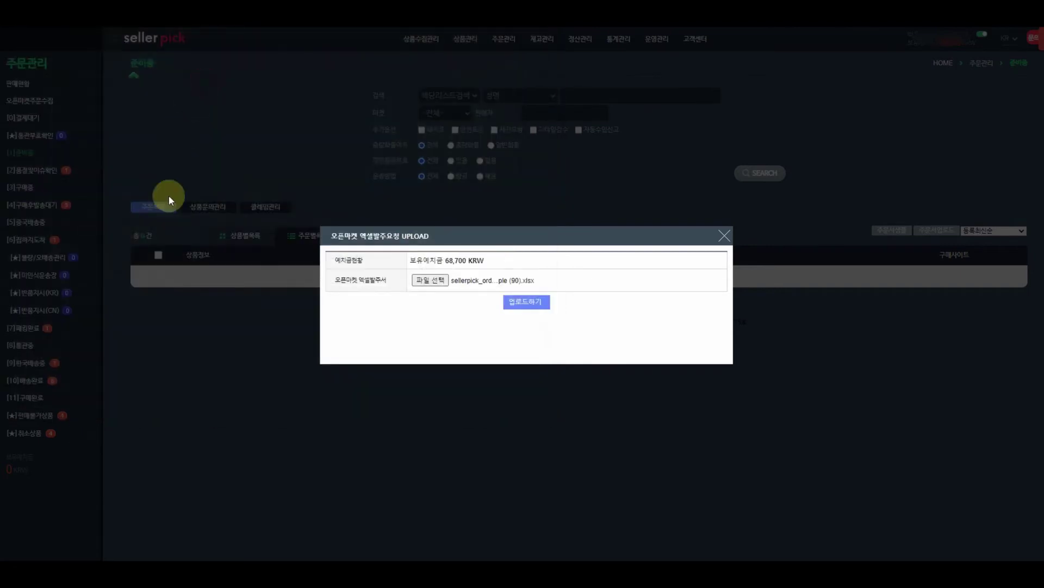
{"action": "left_click", "coordinate": [538, 304]}
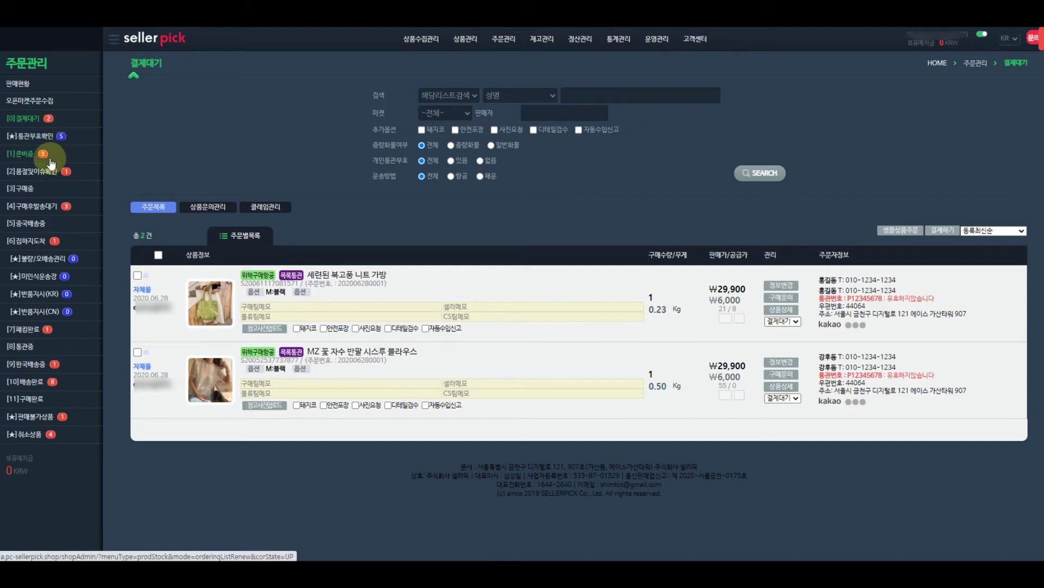
Submit a 200000 KRW deposit top-up request paid by virtual account under 예치금관리.
{"action": "left_click", "coordinate": [656, 39]}
{"action": "left_click", "coordinate": [22, 140]}
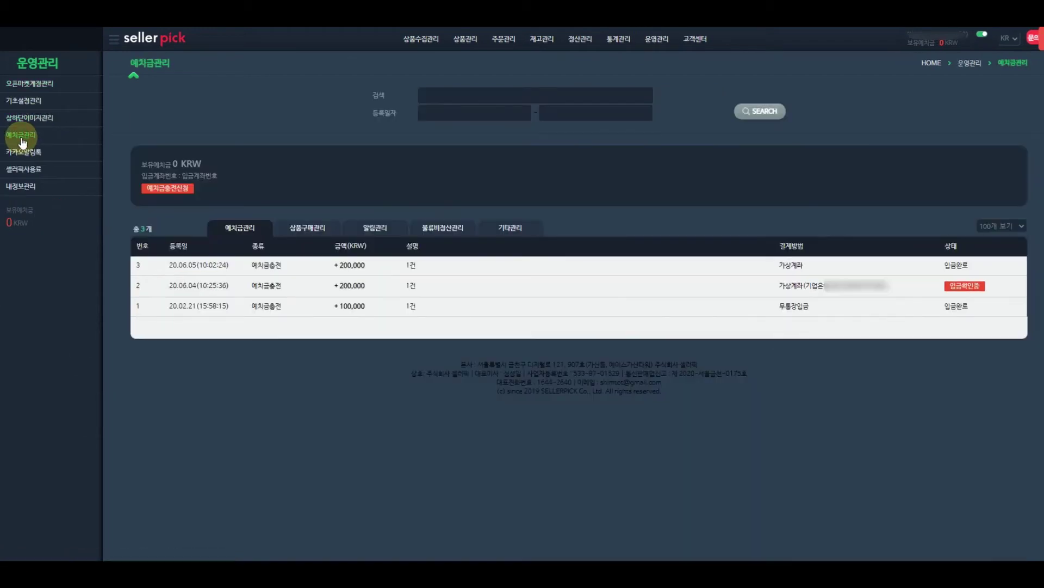
{"action": "left_click", "coordinate": [163, 191]}
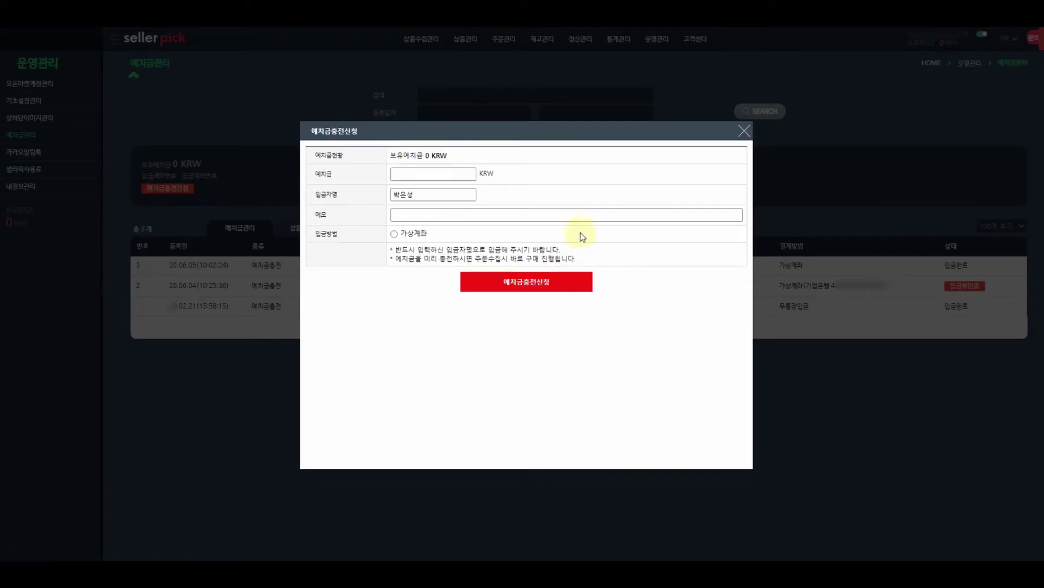
{"action": "left_click", "coordinate": [435, 173]}
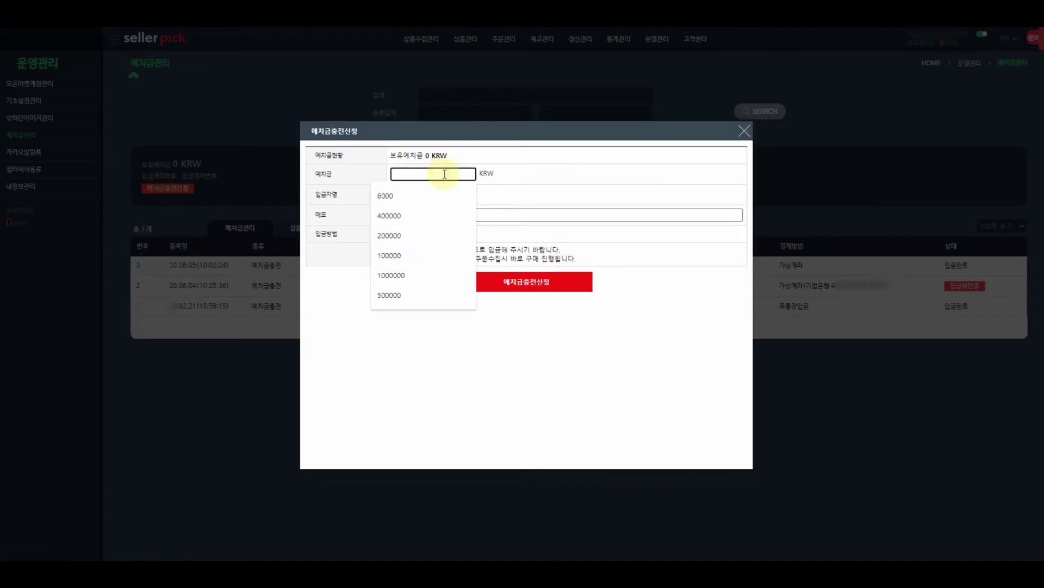
{"action": "type", "text": "200000"}
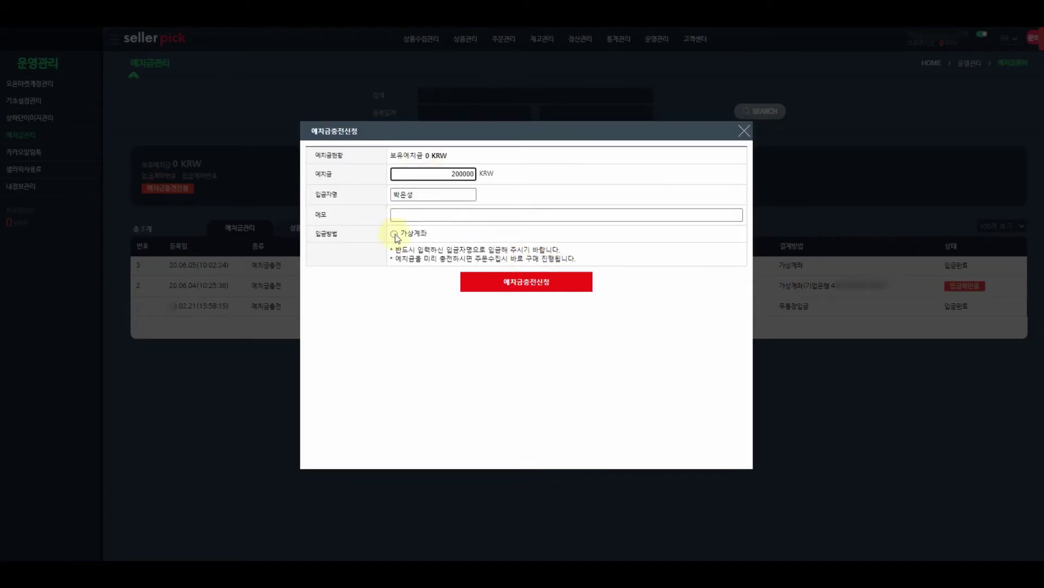
{"action": "left_click", "coordinate": [394, 234]}
{"action": "left_click", "coordinate": [541, 283]}
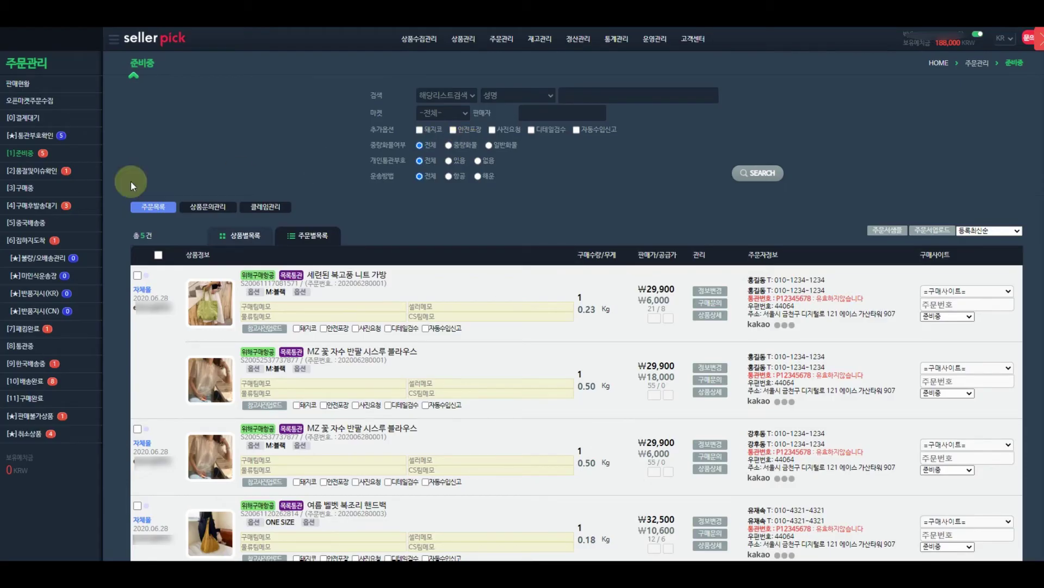
{"action": "left_click", "coordinate": [38, 162]}
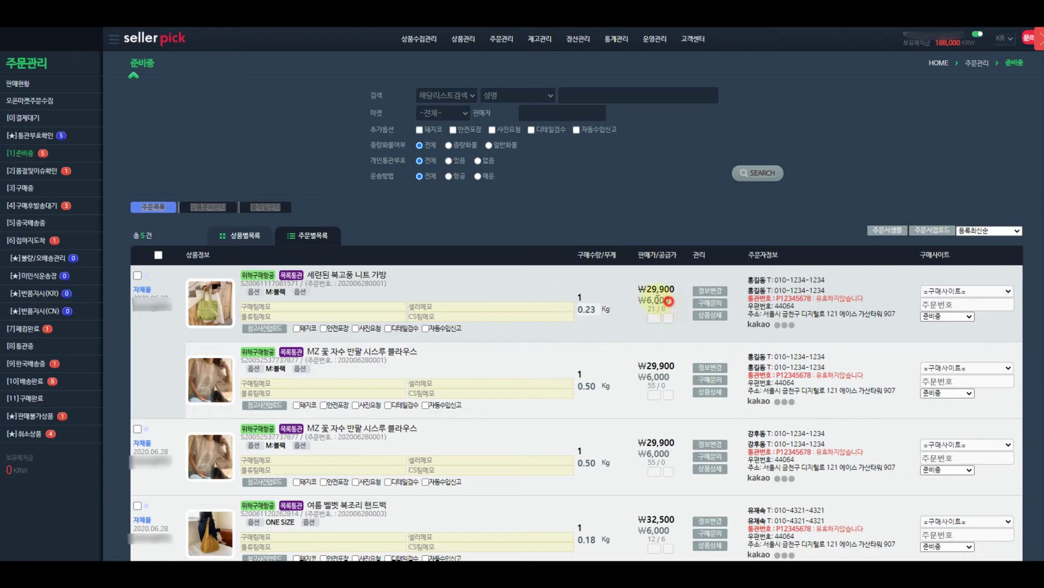
{"action": "left_click_drag", "start_coordinate": [667, 307], "coordinate": [578, 308]}
{"action": "left_click_drag", "start_coordinate": [677, 379], "coordinate": [647, 376]}
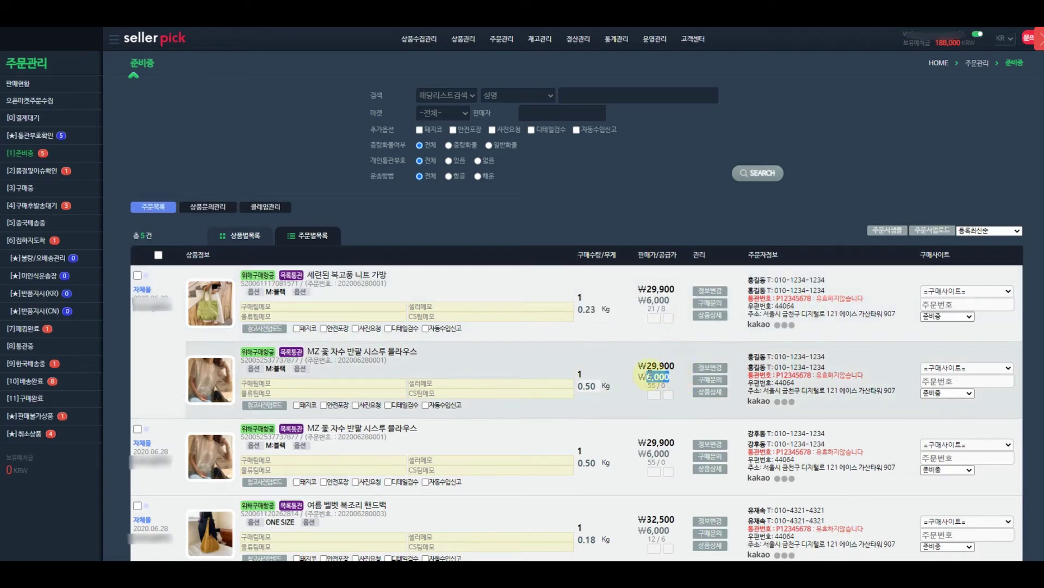
{"action": "left_click", "coordinate": [648, 375]}
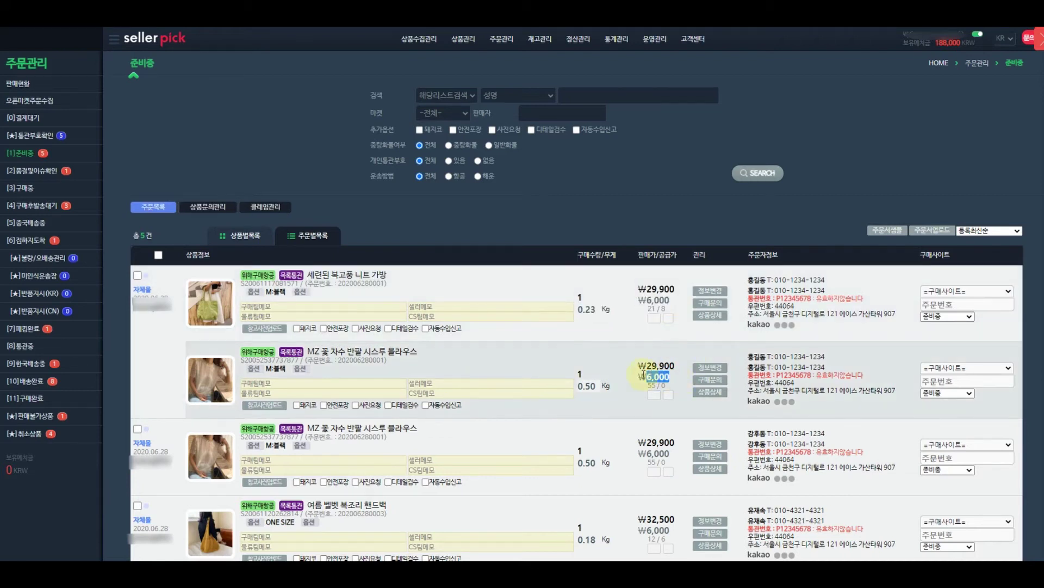
{"action": "scroll", "coordinate": [642, 372], "scroll_direction": "down", "scroll_amount": 1}
{"action": "scroll", "coordinate": [639, 370], "scroll_direction": "down", "scroll_amount": 1}
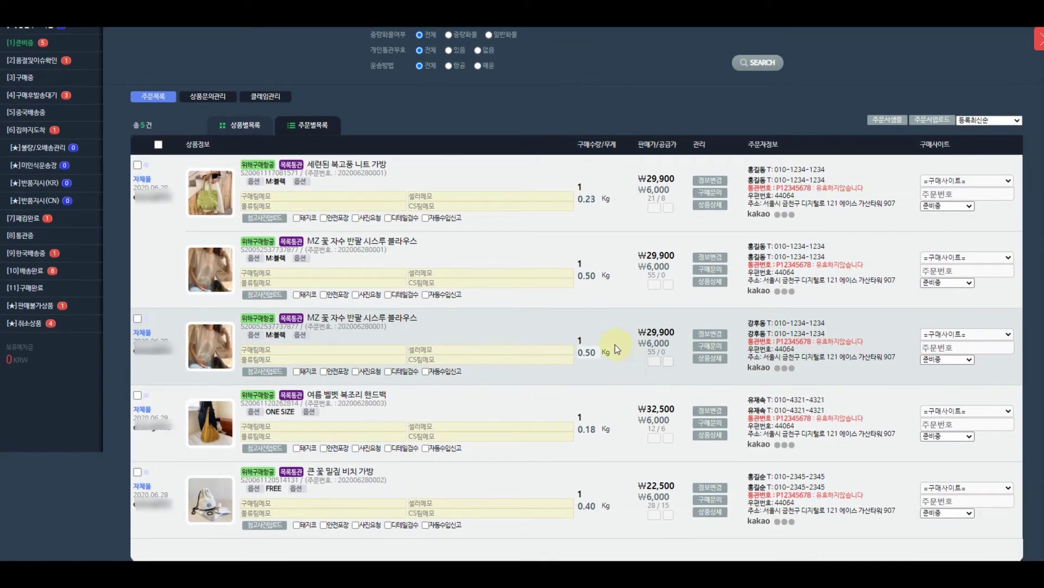
{"action": "scroll", "coordinate": [616, 348], "scroll_direction": "up", "scroll_amount": 2}
{"action": "mouse_move", "coordinate": [210, 302]}
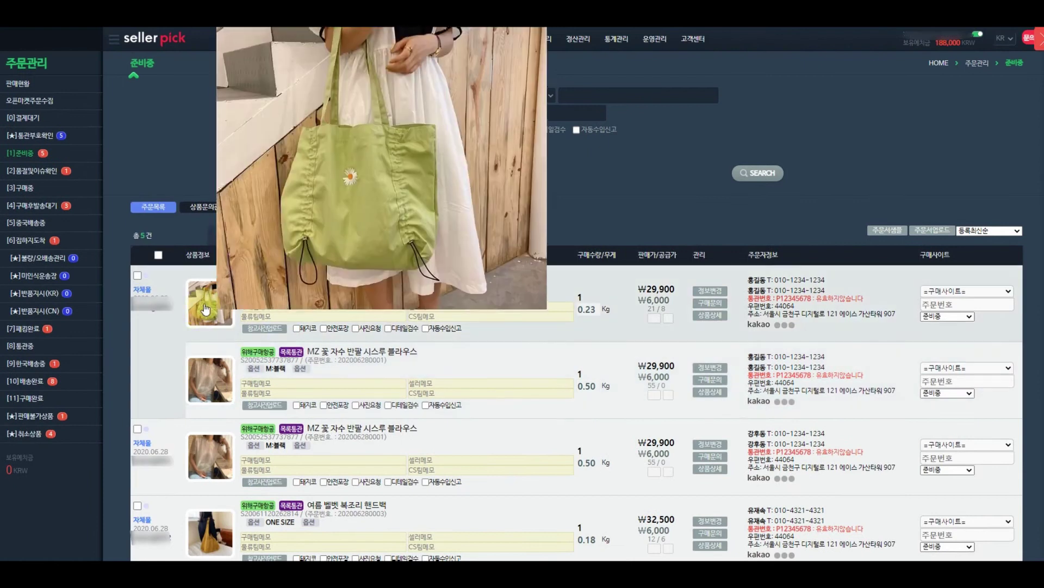
Check the orders' Taobao source product pages, setting the second colour's quantity to 1.
{"action": "left_click", "coordinate": [354, 301]}
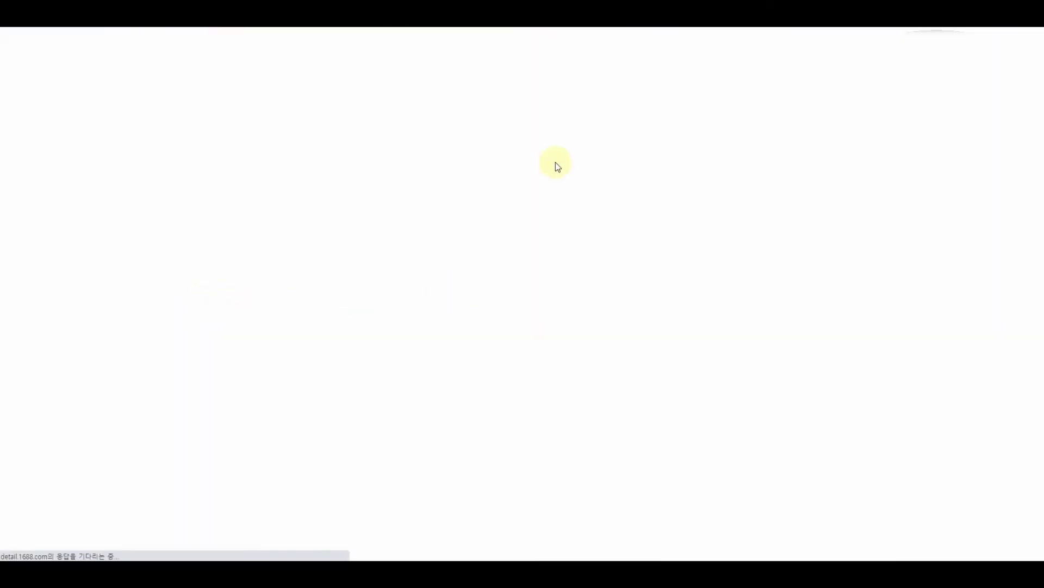
{"action": "scroll", "coordinate": [826, 313], "scroll_direction": "down", "scroll_amount": 5}
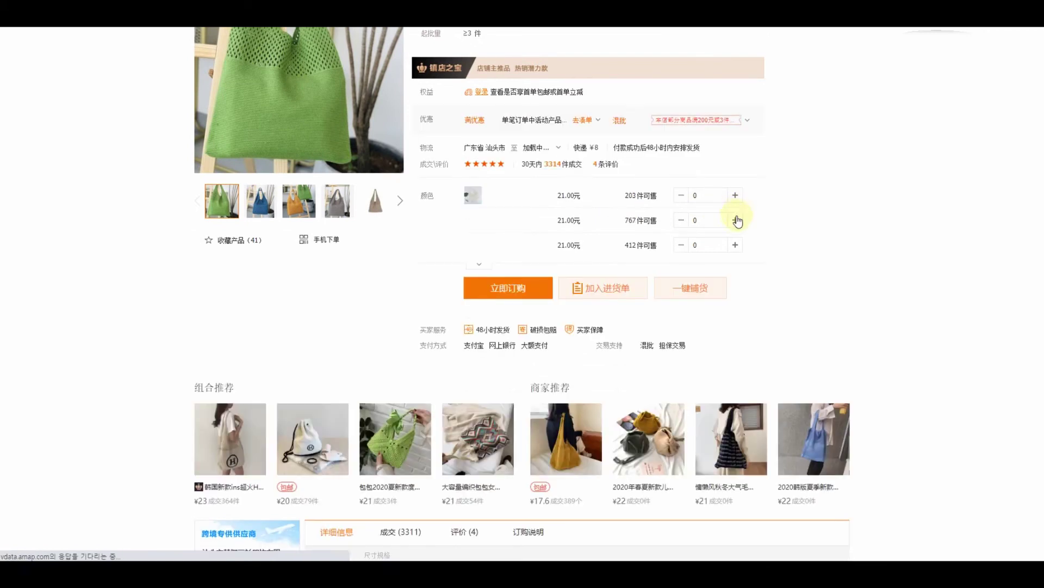
{"action": "left_click", "coordinate": [735, 220]}
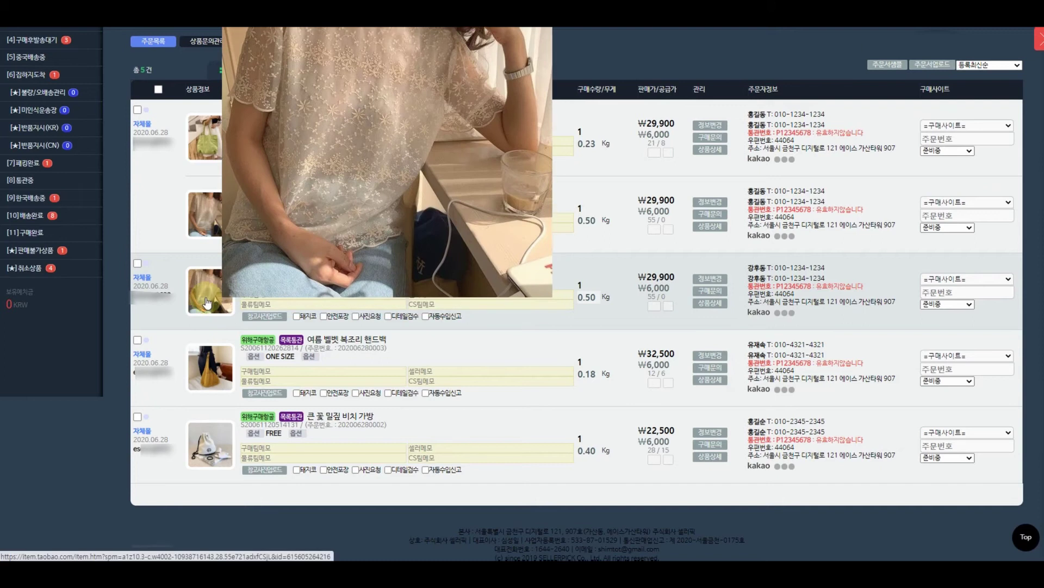
{"action": "left_click", "coordinate": [205, 297]}
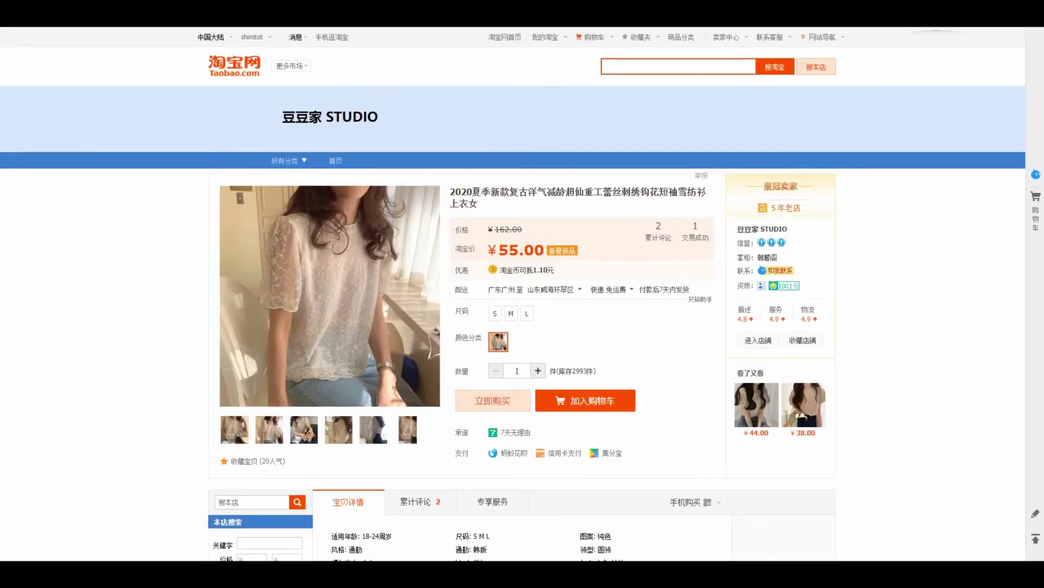
{"action": "key", "text": "ctrl+w"}
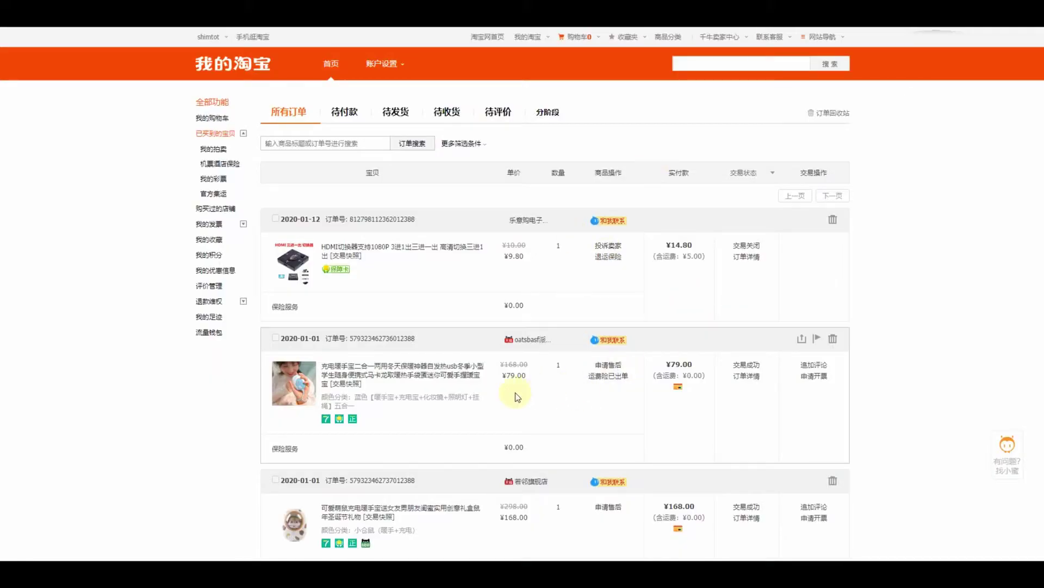
Copy the order number from the 2020-01-01 Taobao order's details and return to SellerPick.
{"action": "left_click", "coordinate": [749, 375]}
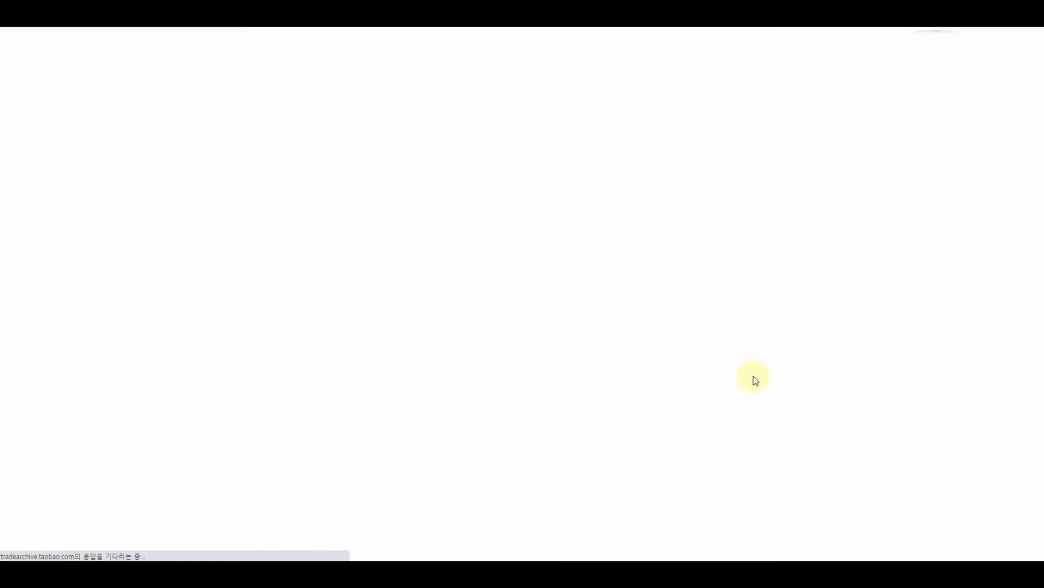
{"action": "left_click_drag", "start_coordinate": [399, 272], "coordinate": [332, 271]}
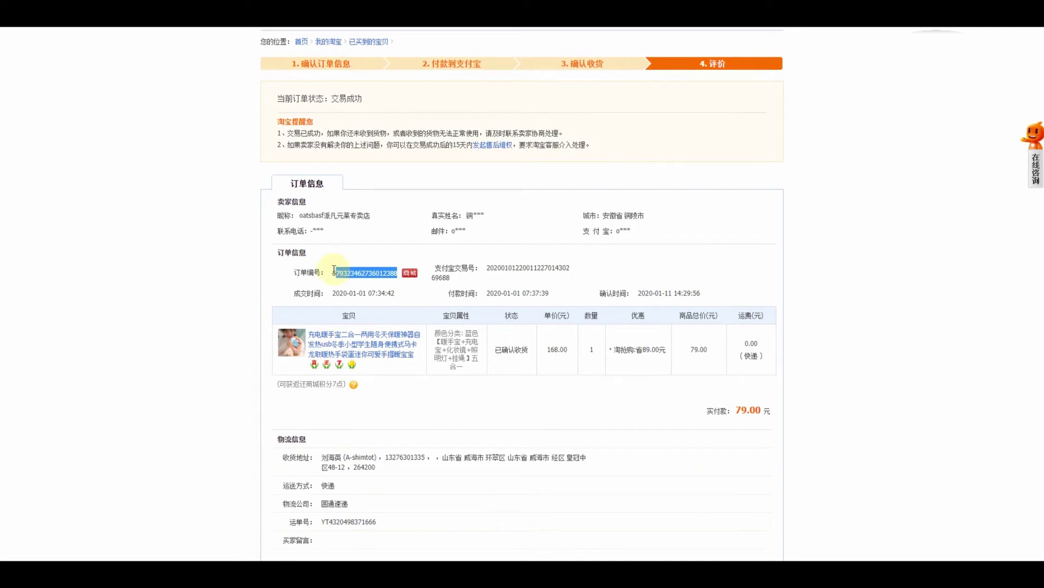
{"action": "right_click", "coordinate": [348, 291]}
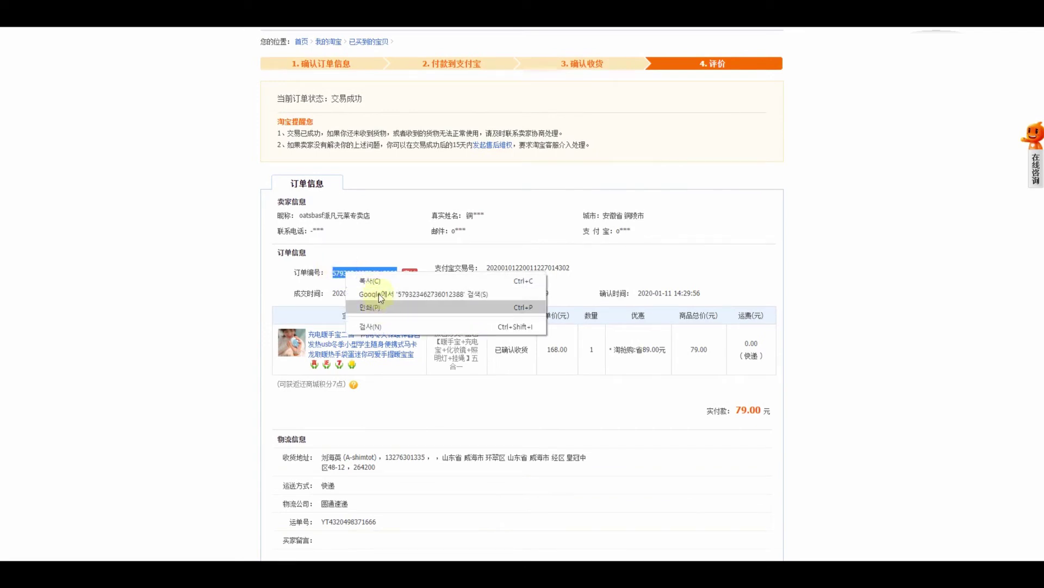
{"action": "left_click", "coordinate": [370, 283]}
{"action": "key", "text": "alt+Tab"}
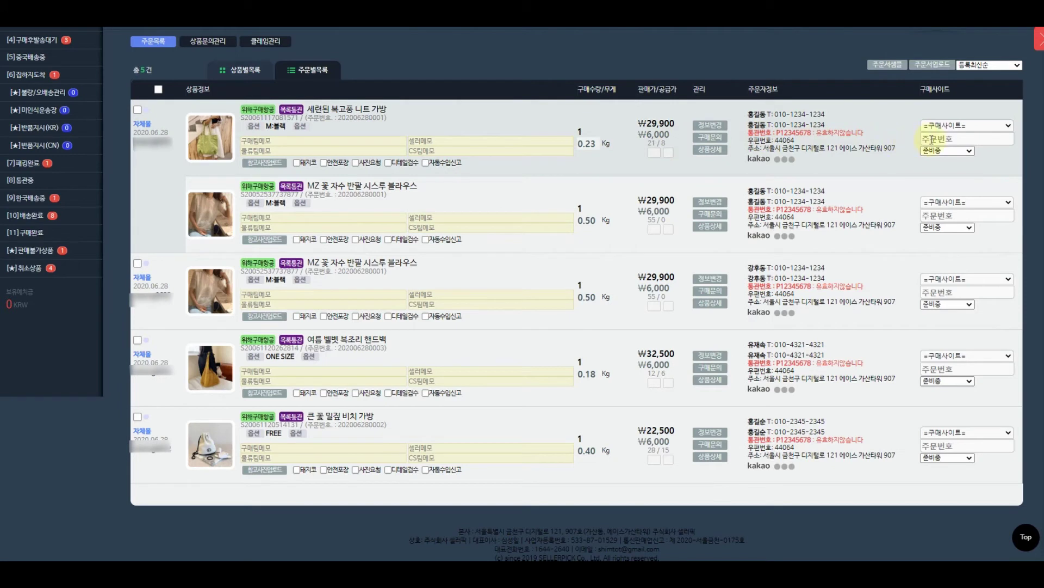
Give the first pending order the copied Taobao order number and purchase site taobao.com.
{"action": "left_click", "coordinate": [931, 140]}
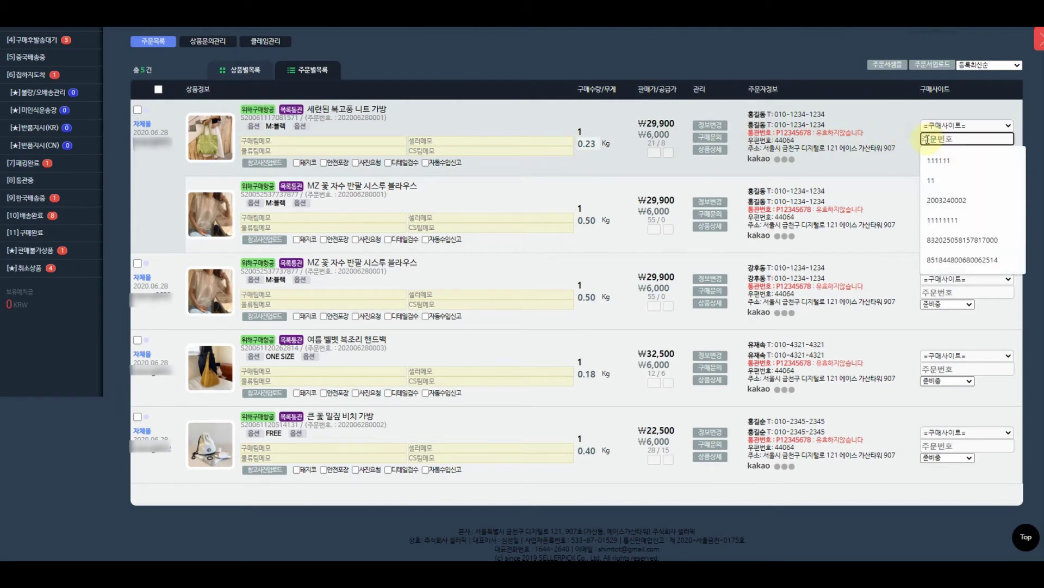
{"action": "key", "text": "ctrl+v"}
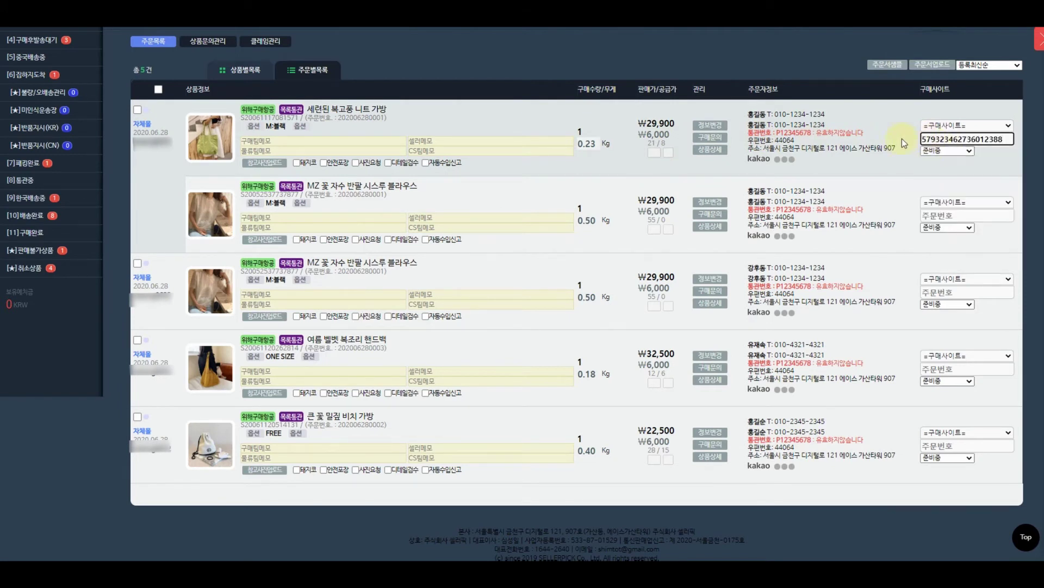
{"action": "left_click", "coordinate": [947, 126]}
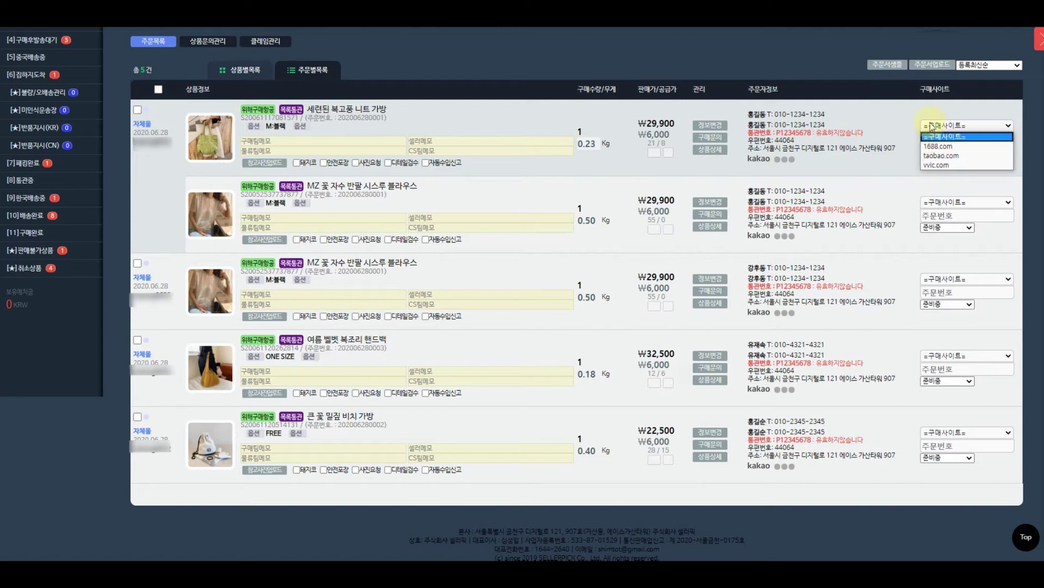
{"action": "left_click", "coordinate": [941, 155]}
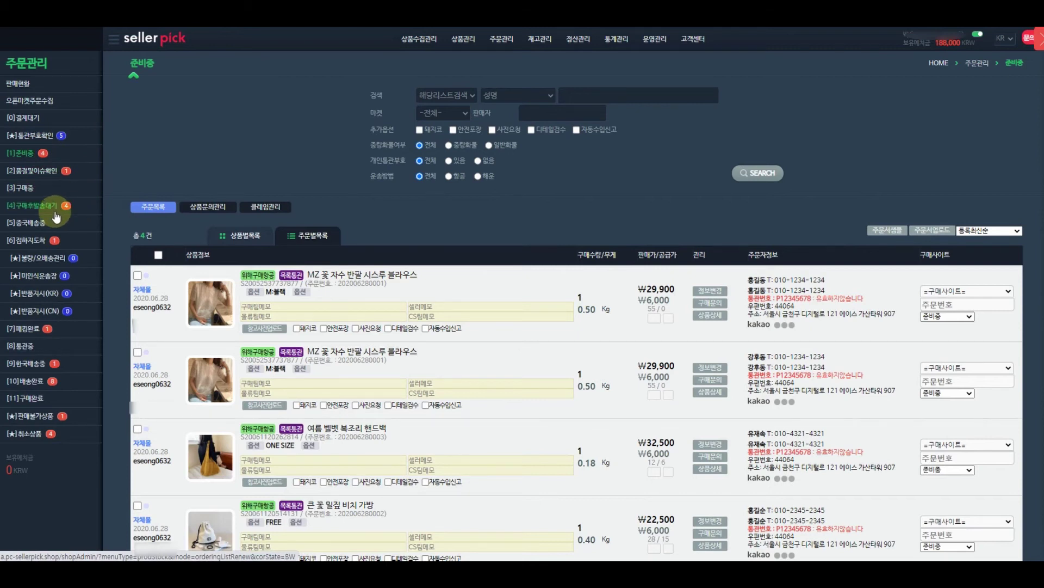
{"action": "left_click", "coordinate": [66, 212]}
{"action": "left_click", "coordinate": [32, 155]}
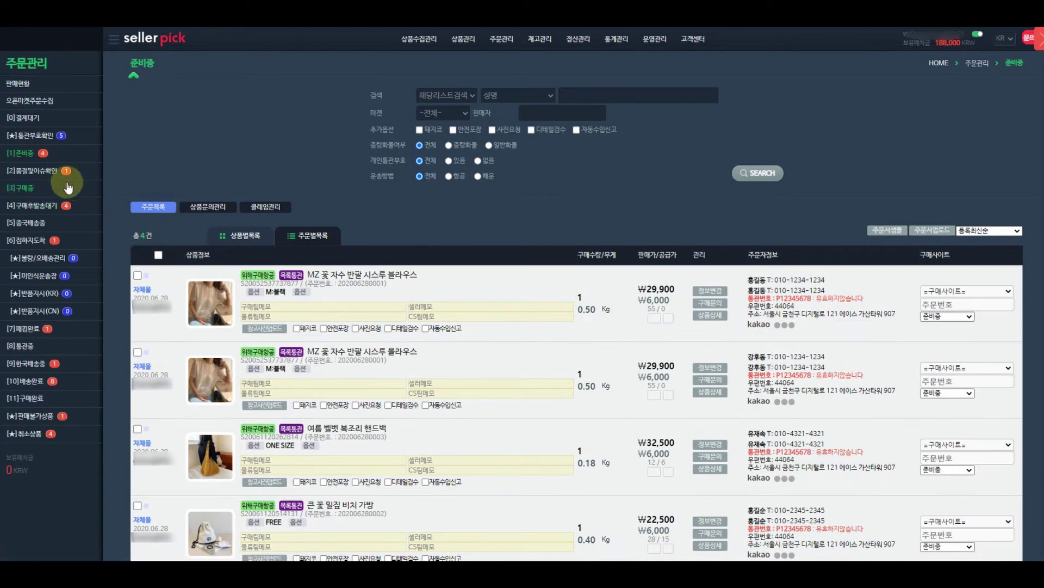
Give three more orders the same Taobao order number and purchase site taobao.com.
{"action": "left_click", "coordinate": [957, 305]}
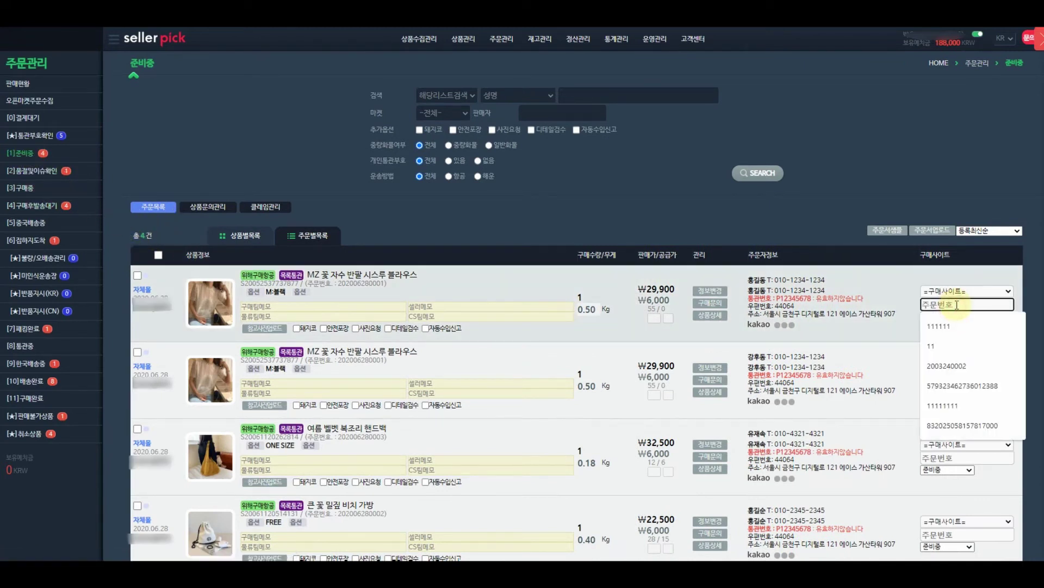
{"action": "key", "text": "ctrl+v"}
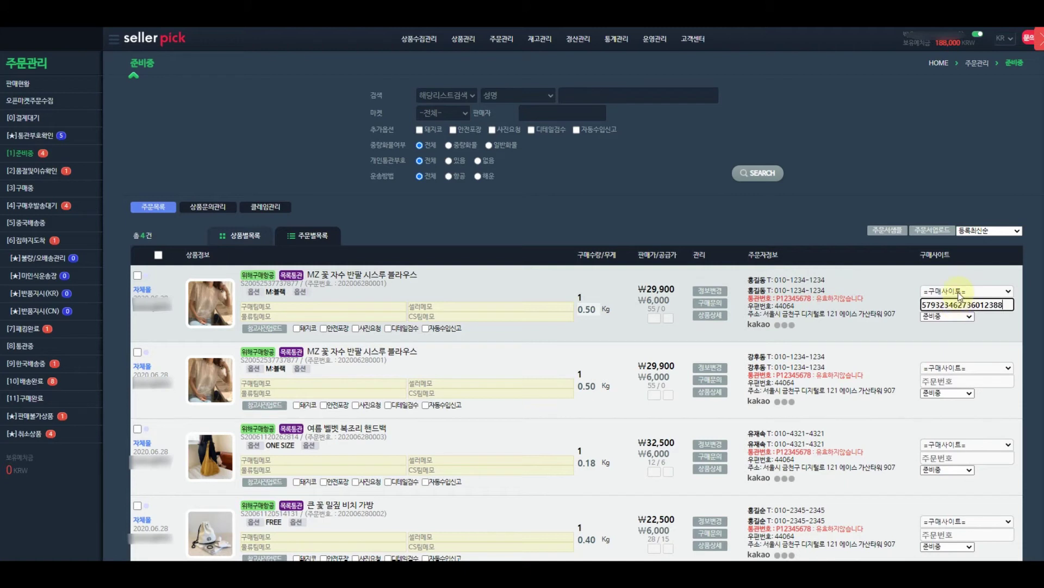
{"action": "left_click", "coordinate": [959, 292]}
{"action": "left_click", "coordinate": [956, 321]}
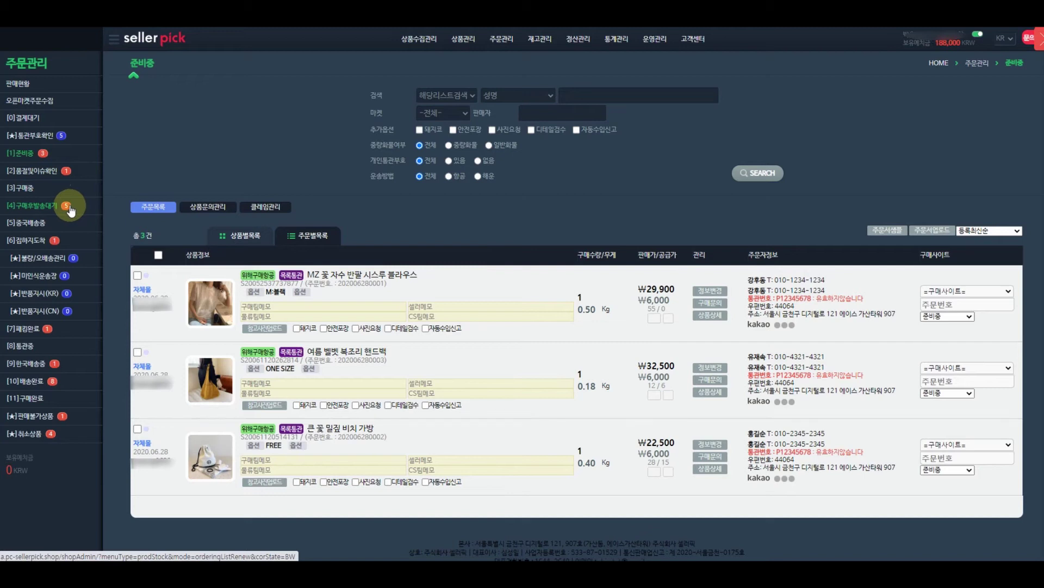
{"action": "left_click", "coordinate": [934, 303]}
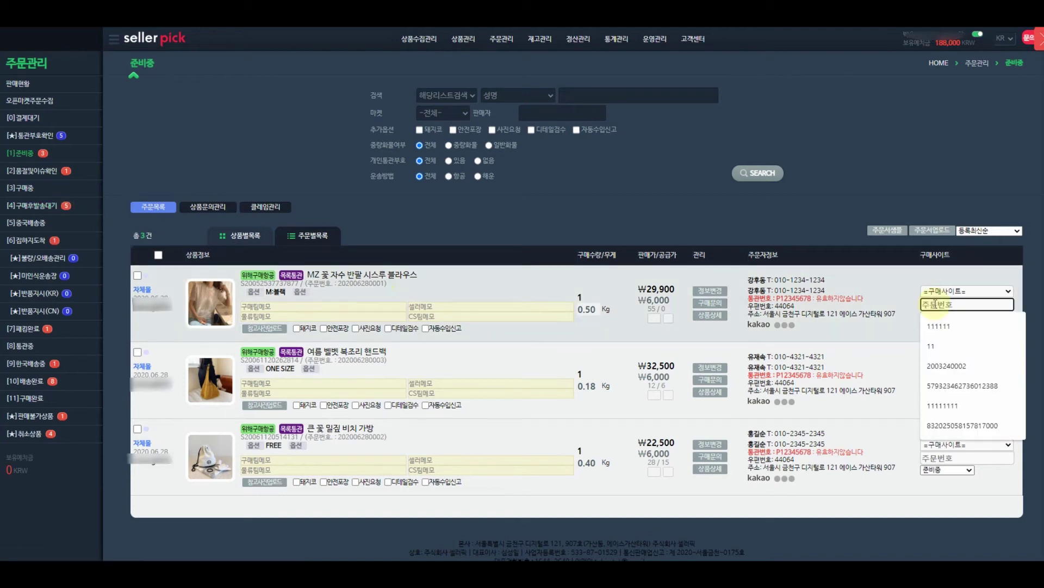
{"action": "left_click", "coordinate": [963, 385]}
{"action": "left_click", "coordinate": [967, 291]}
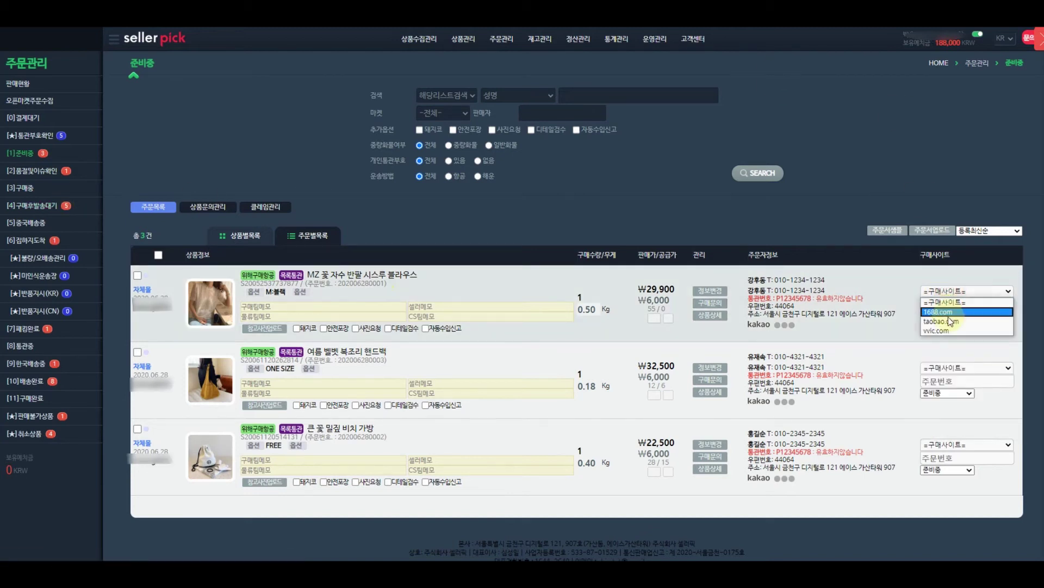
{"action": "left_click", "coordinate": [948, 318]}
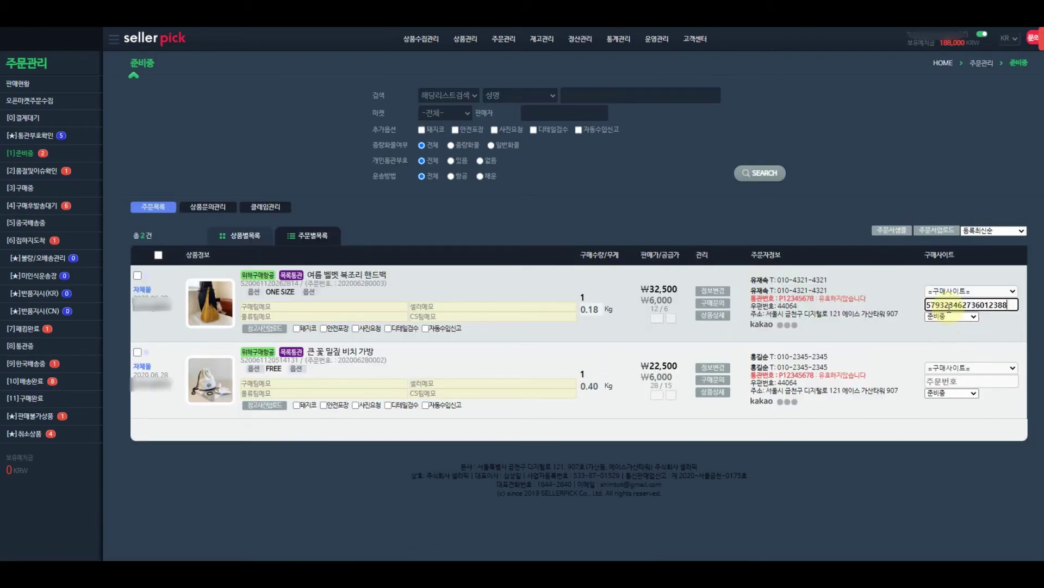
{"action": "left_click", "coordinate": [960, 291]}
{"action": "left_click", "coordinate": [948, 320]}
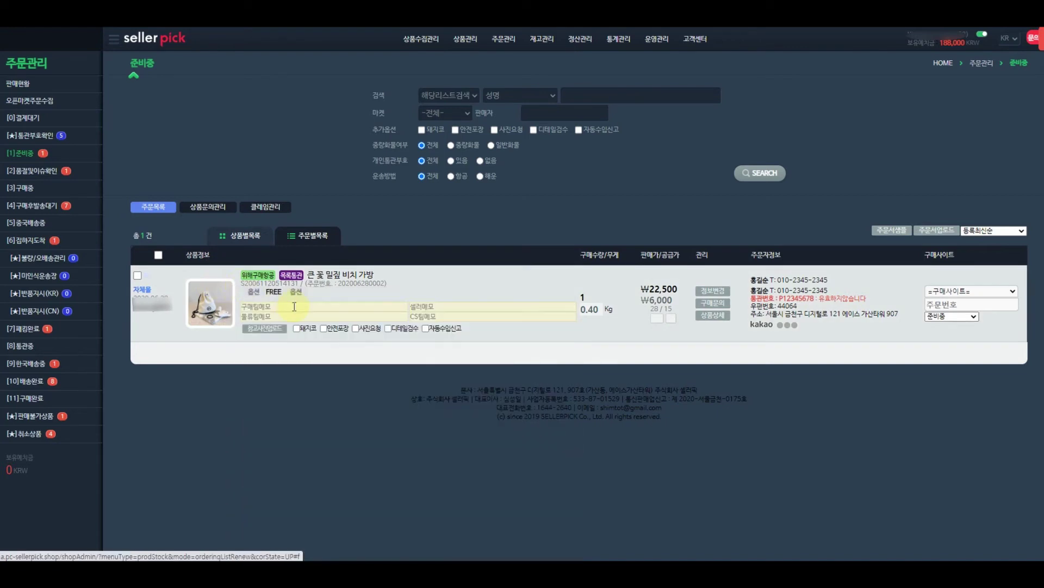
Move the 큰 꽃 밀짚 비치 가방 order to 품절및이슈확인 and view that list.
{"action": "left_click", "coordinate": [955, 318]}
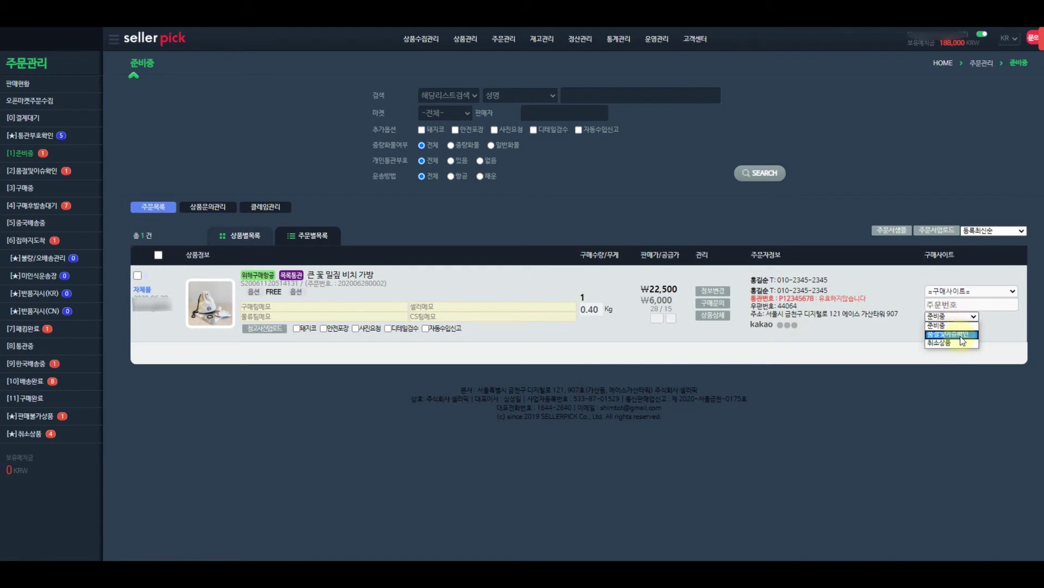
{"action": "left_click", "coordinate": [961, 335]}
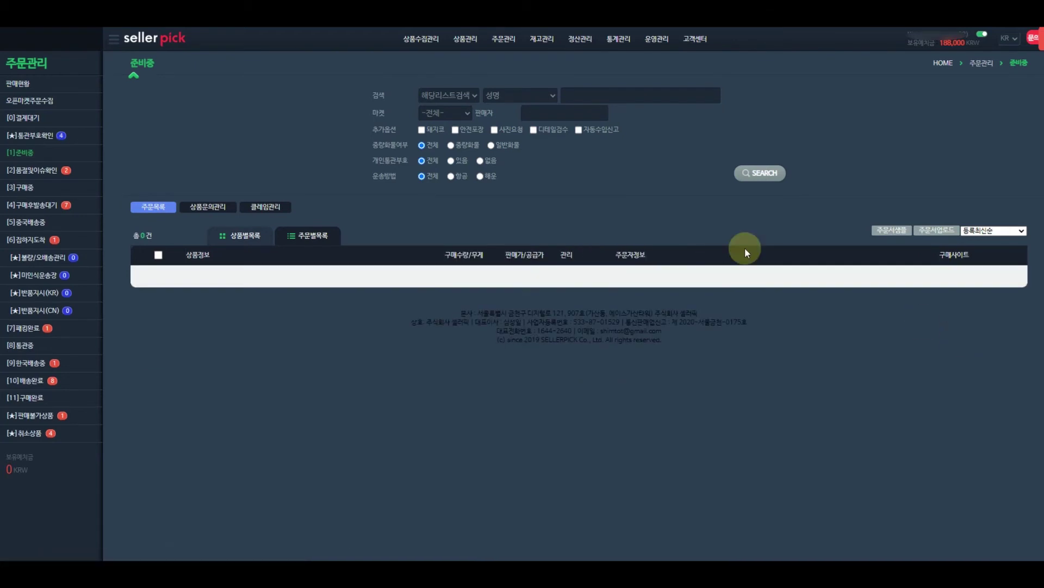
{"action": "left_click", "coordinate": [36, 175]}
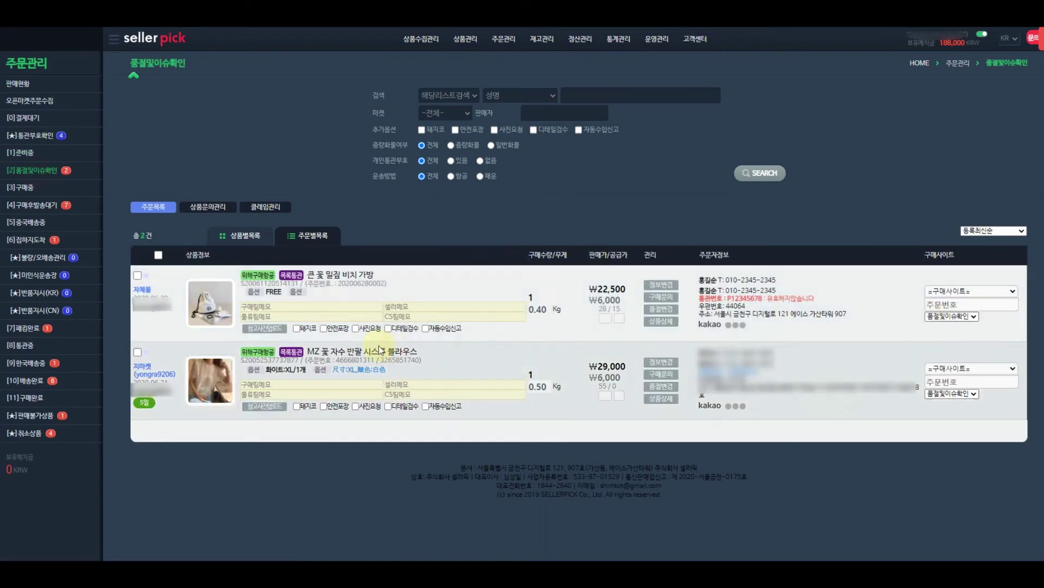
{"action": "mouse_move", "coordinate": [220, 312]}
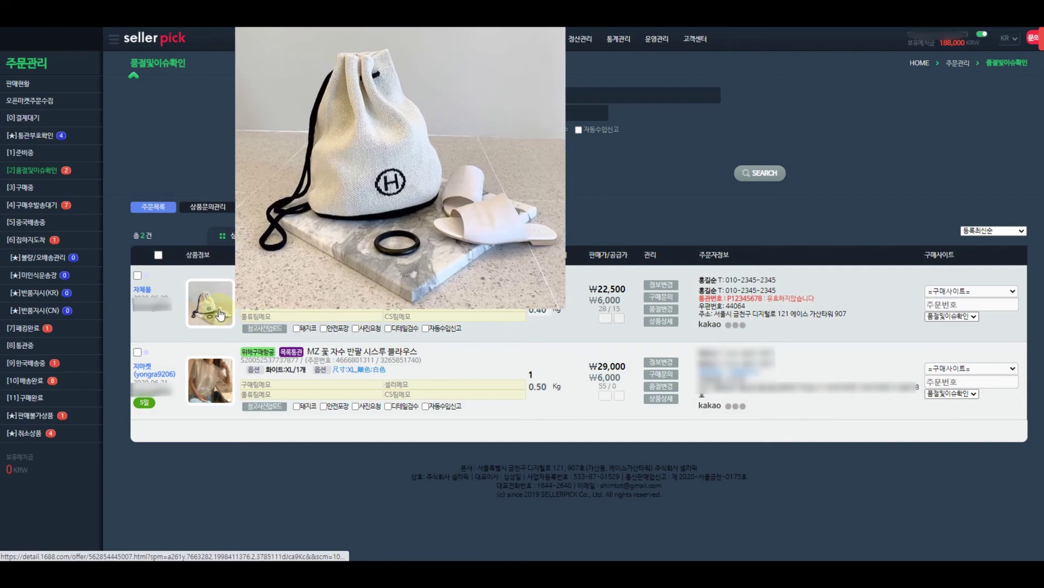
{"action": "key", "text": "ctrl+s"}
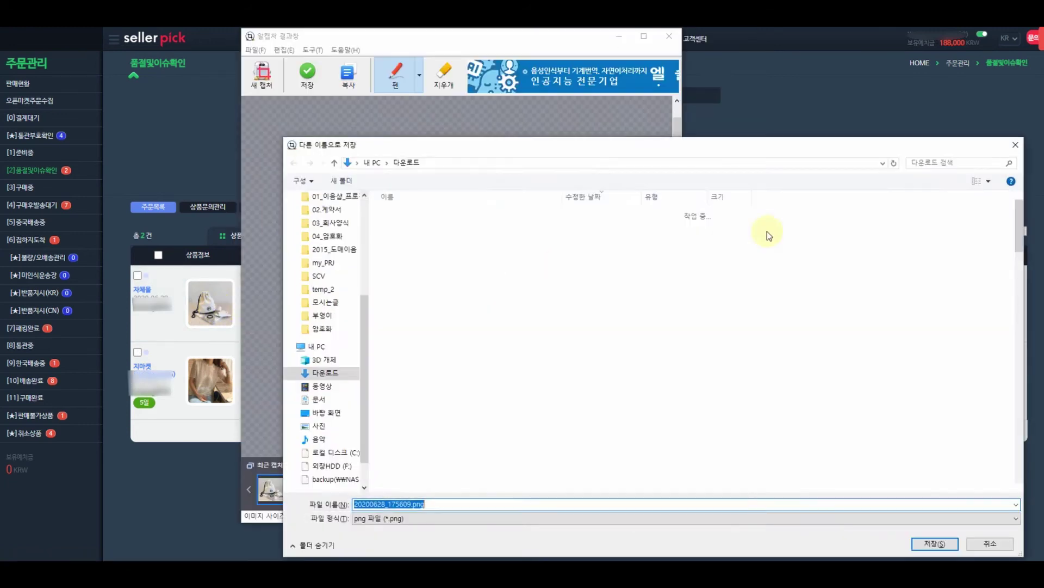
Save the bag screenshot, image-search Taobao with it, and open the third match, a ¥49.00 listing.
{"action": "key", "text": "Return"}
{"action": "left_click", "coordinate": [674, 39]}
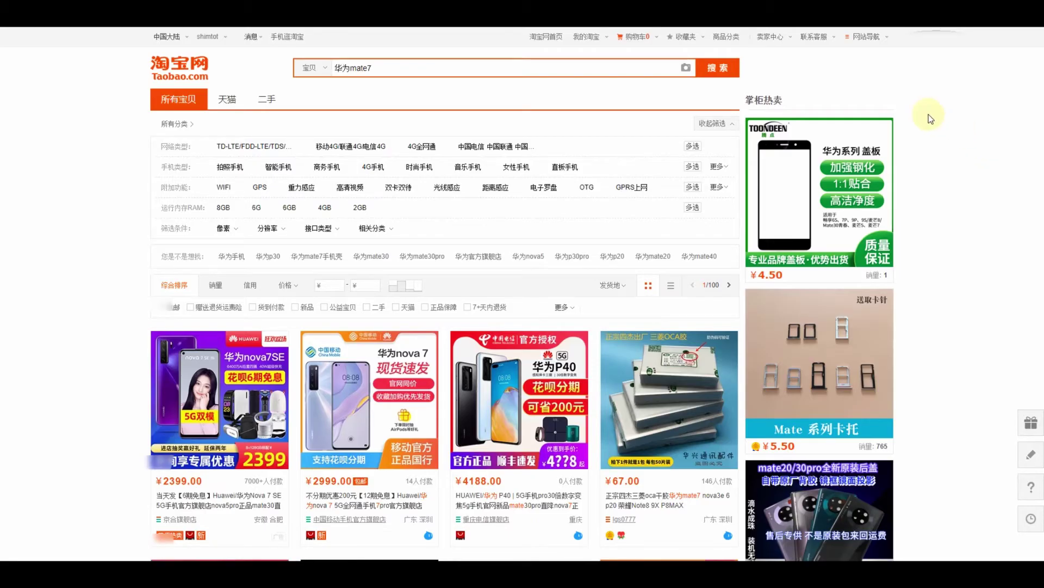
{"action": "left_click", "coordinate": [687, 70]}
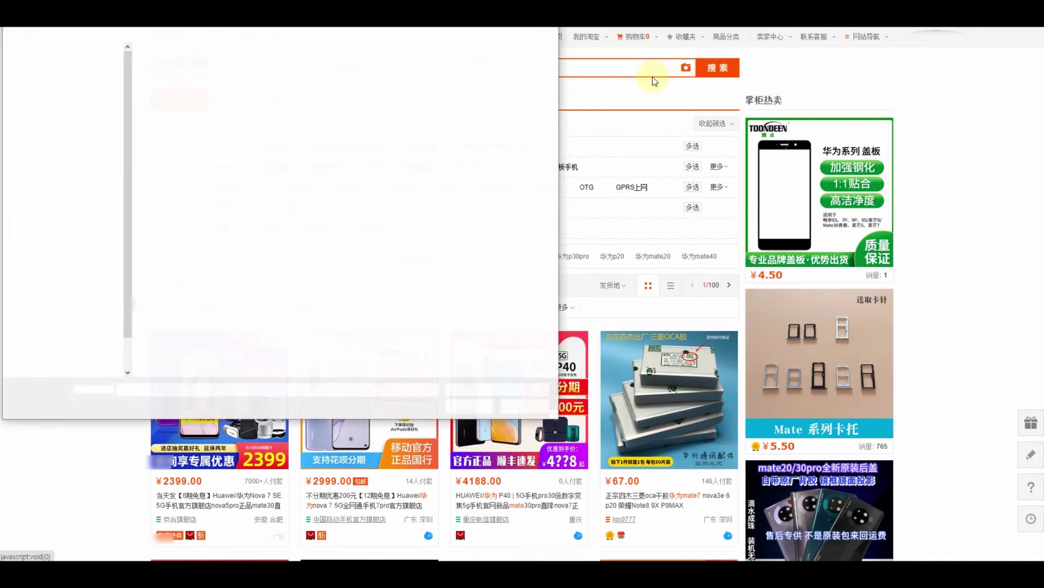
{"action": "left_click", "coordinate": [184, 82]}
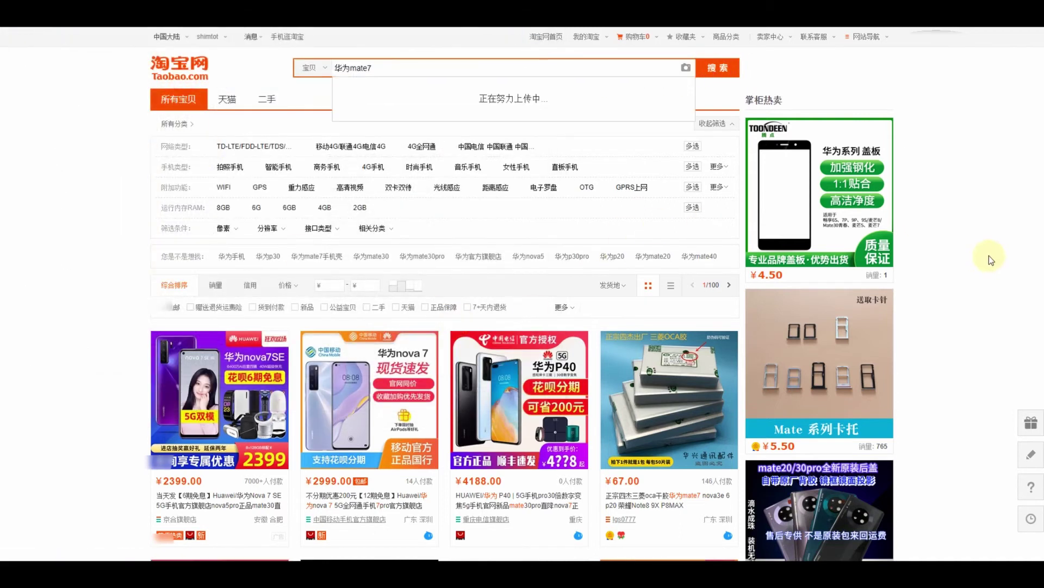
{"action": "scroll", "coordinate": [863, 297], "scroll_direction": "down", "scroll_amount": 3}
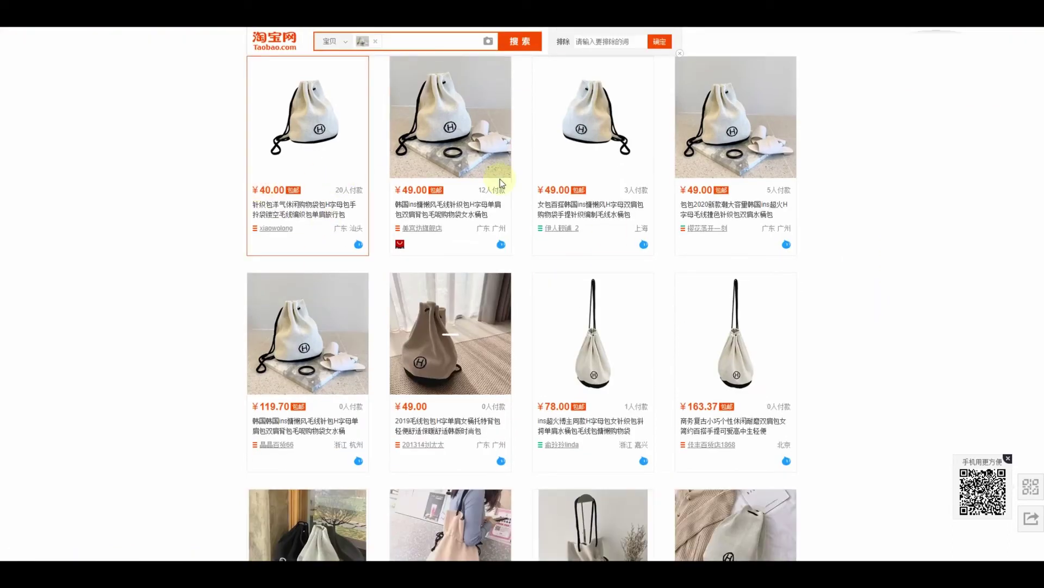
{"action": "left_click", "coordinate": [621, 140]}
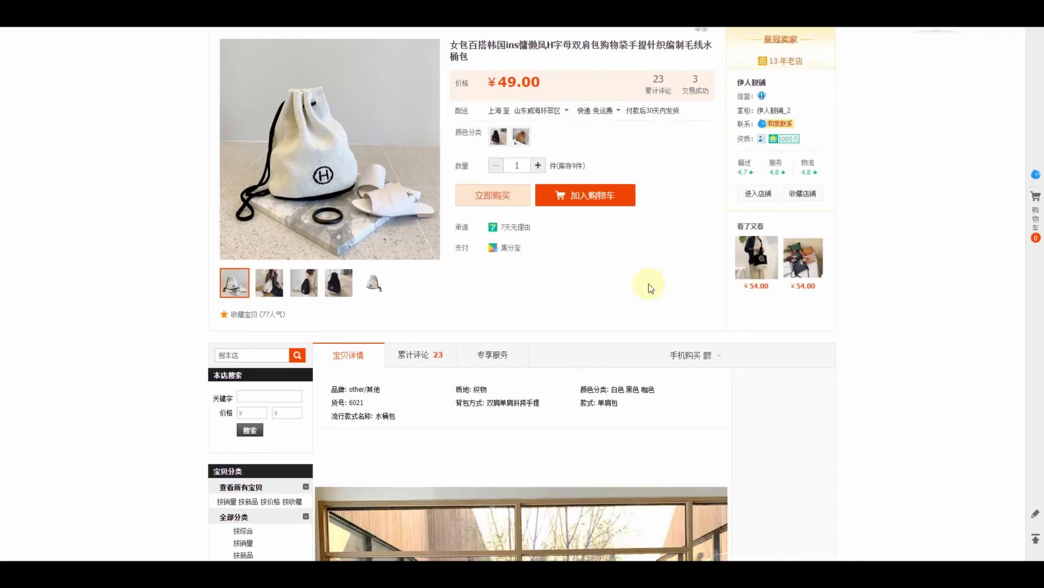
{"action": "scroll", "coordinate": [647, 283], "scroll_direction": "up", "scroll_amount": 3}
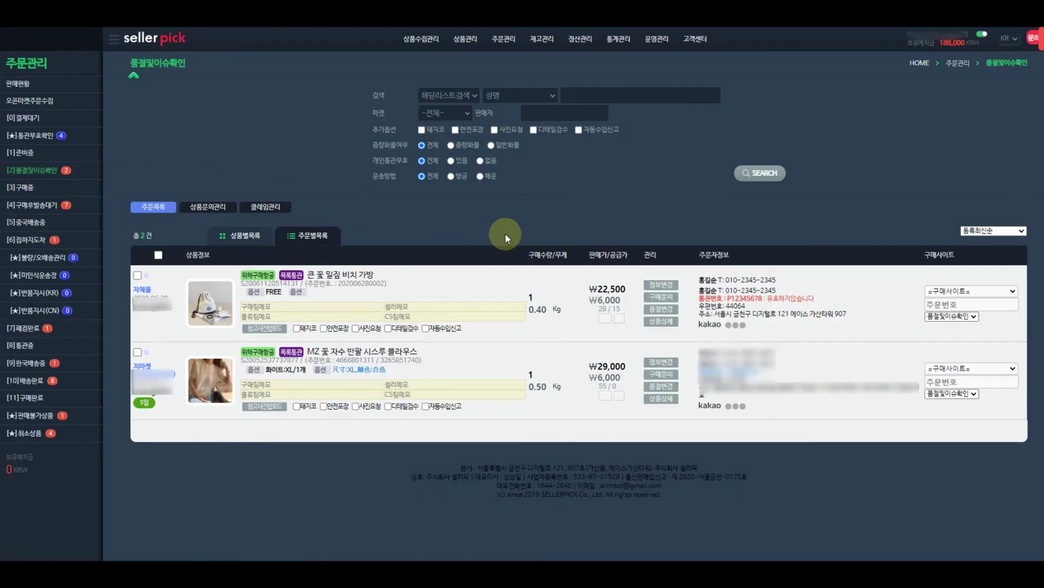
Replace the straw beach bag's product URL with the copied Taobao link in the sold-out URL form.
{"action": "left_click", "coordinate": [658, 312]}
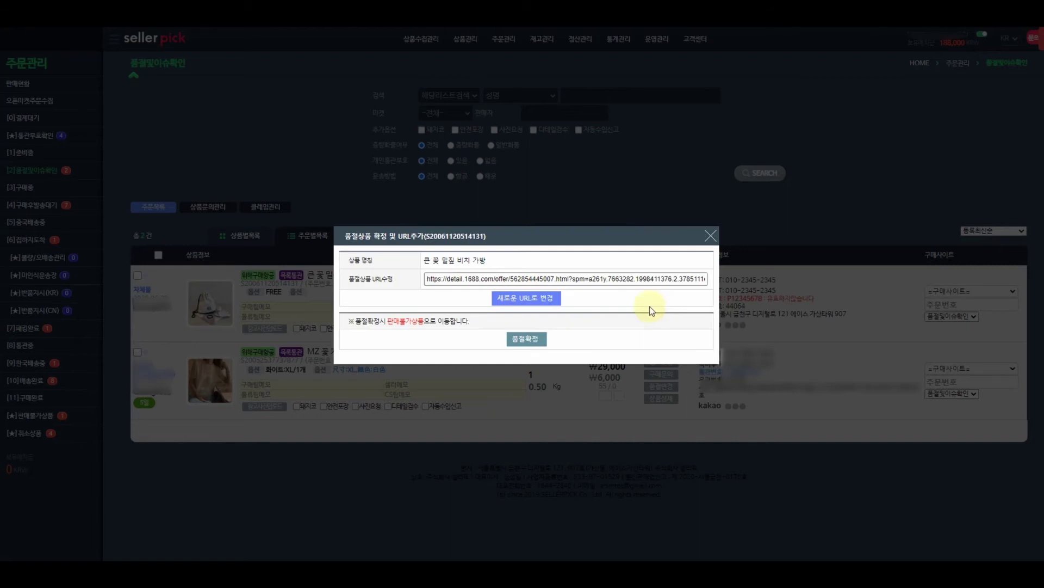
{"action": "left_click", "coordinate": [385, 278]}
{"action": "key", "text": "ctrl+a"}
{"action": "key", "text": "BackSpace"}
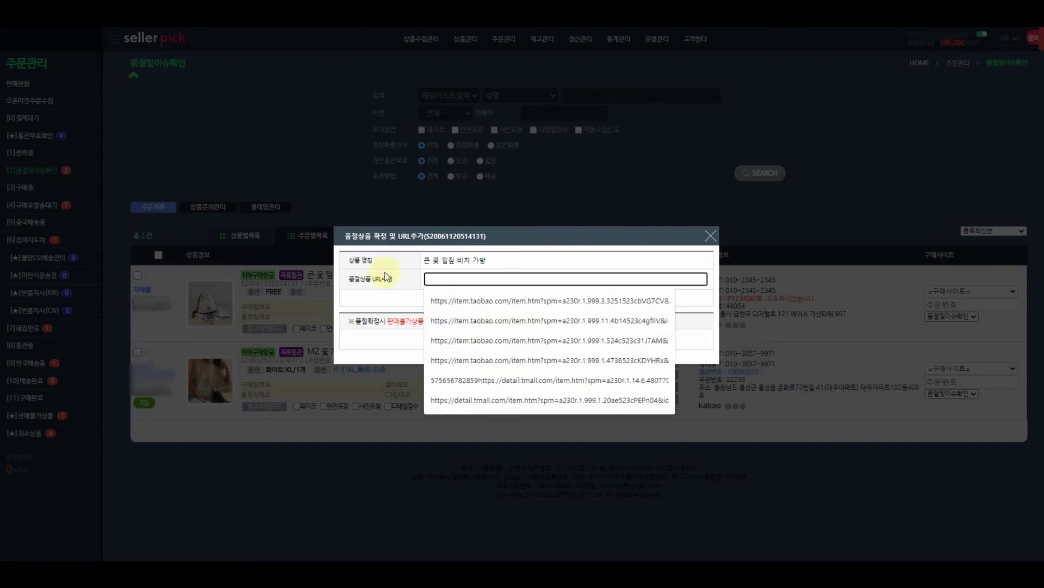
{"action": "key", "text": "ctrl+v"}
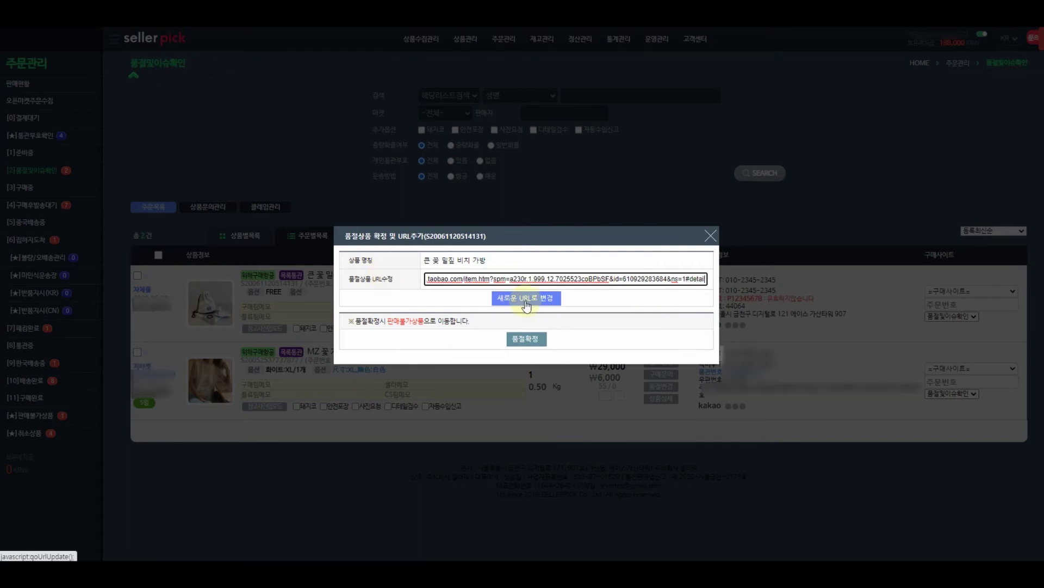
{"action": "left_click", "coordinate": [525, 302]}
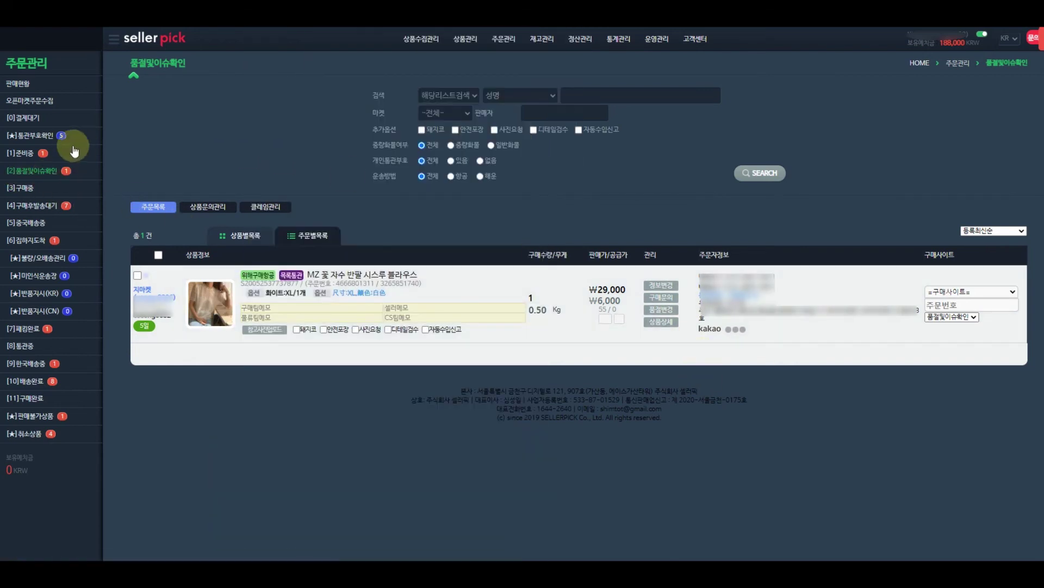
In 준비중, check the bag's Taobao page, then enter the Taobao order number and taobao.com as purchase site.
{"action": "left_click", "coordinate": [42, 156]}
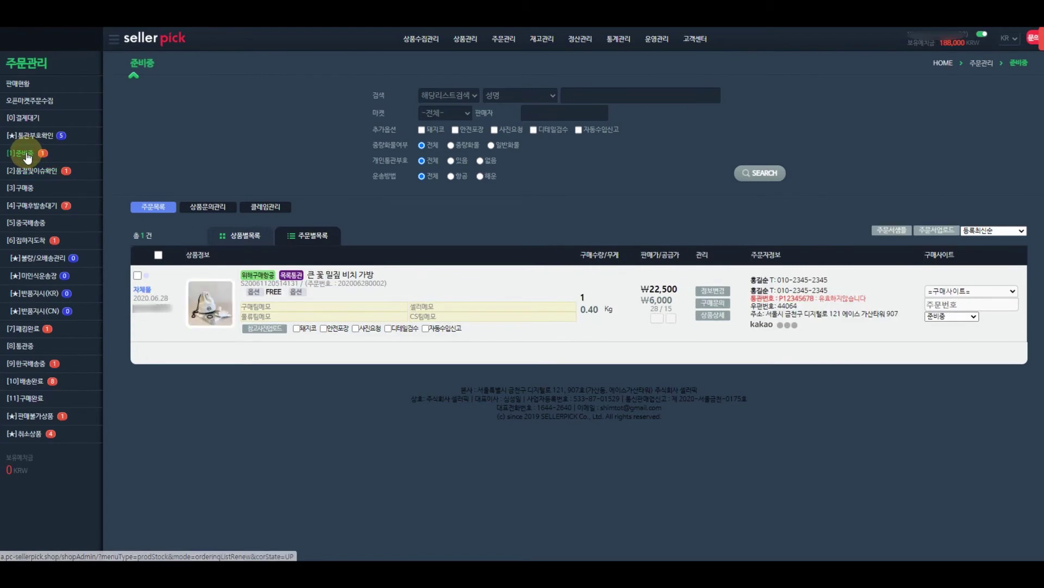
{"action": "left_click", "coordinate": [215, 299]}
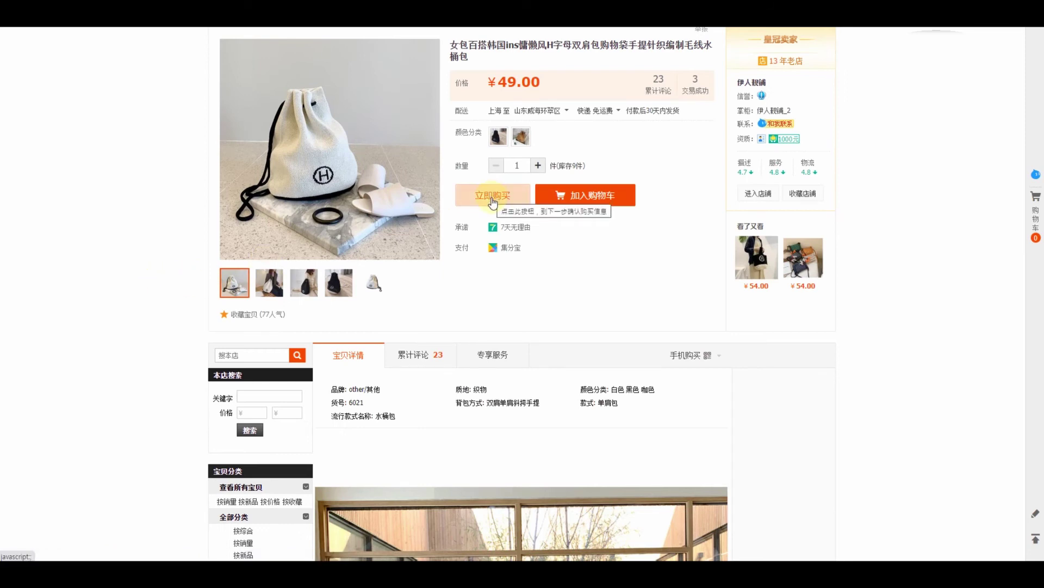
{"action": "key", "text": "ctrl+w"}
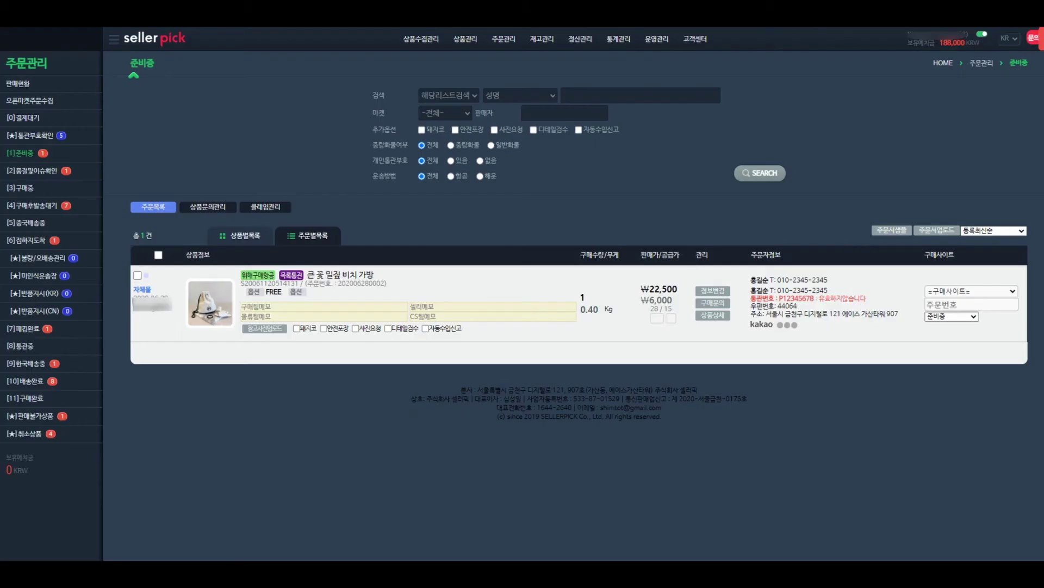
{"action": "left_click", "coordinate": [930, 305]}
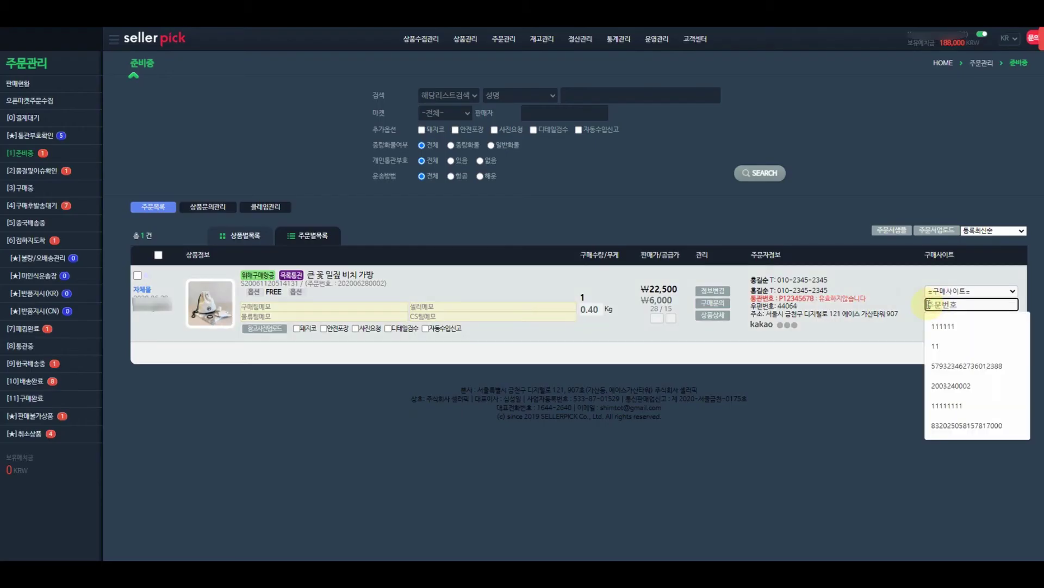
{"action": "key", "text": "ctrl+v"}
{"action": "left_click", "coordinate": [973, 292]}
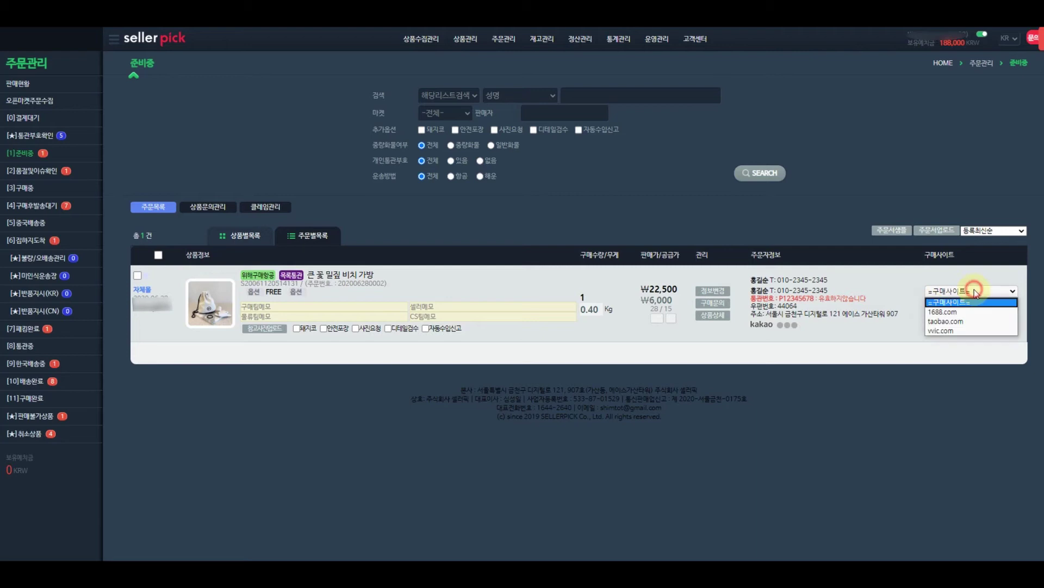
{"action": "left_click", "coordinate": [962, 325]}
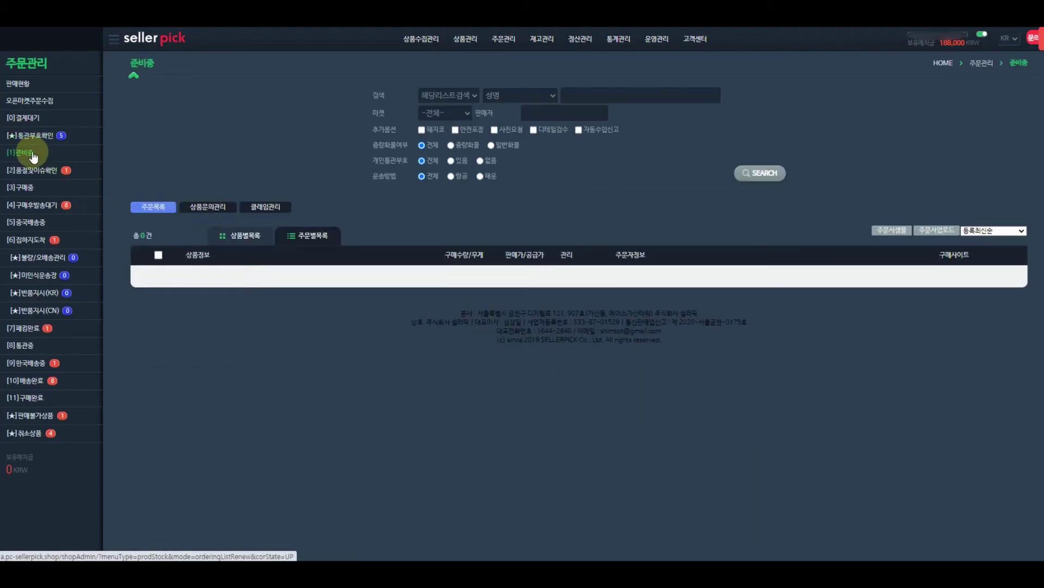
Browse the 구매후발송대기 orders, then switch to 품절및이슈확인, which shows the MZ blouse order.
{"action": "left_click", "coordinate": [39, 211]}
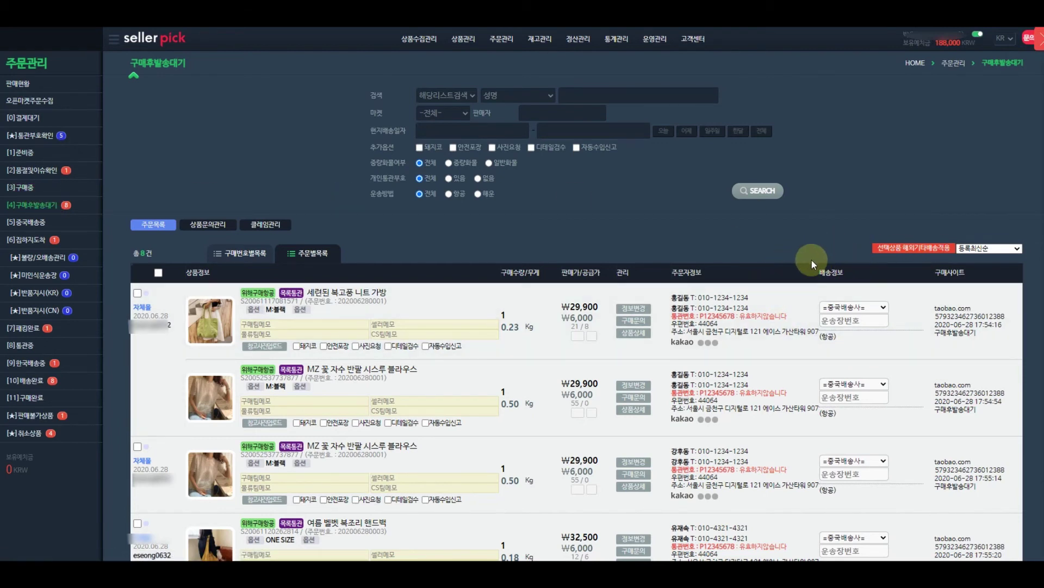
{"action": "scroll", "coordinate": [790, 337], "scroll_direction": "down", "scroll_amount": 5}
{"action": "scroll", "coordinate": [785, 347], "scroll_direction": "down", "scroll_amount": 3}
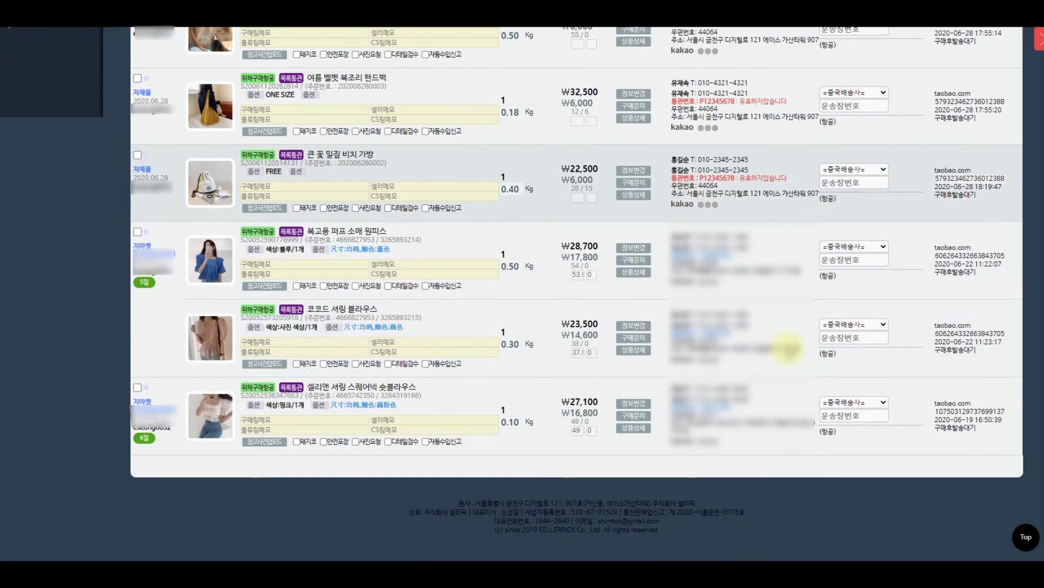
{"action": "scroll", "coordinate": [915, 312], "scroll_direction": "up", "scroll_amount": 7}
{"action": "scroll", "coordinate": [871, 217], "scroll_direction": "up", "scroll_amount": 2}
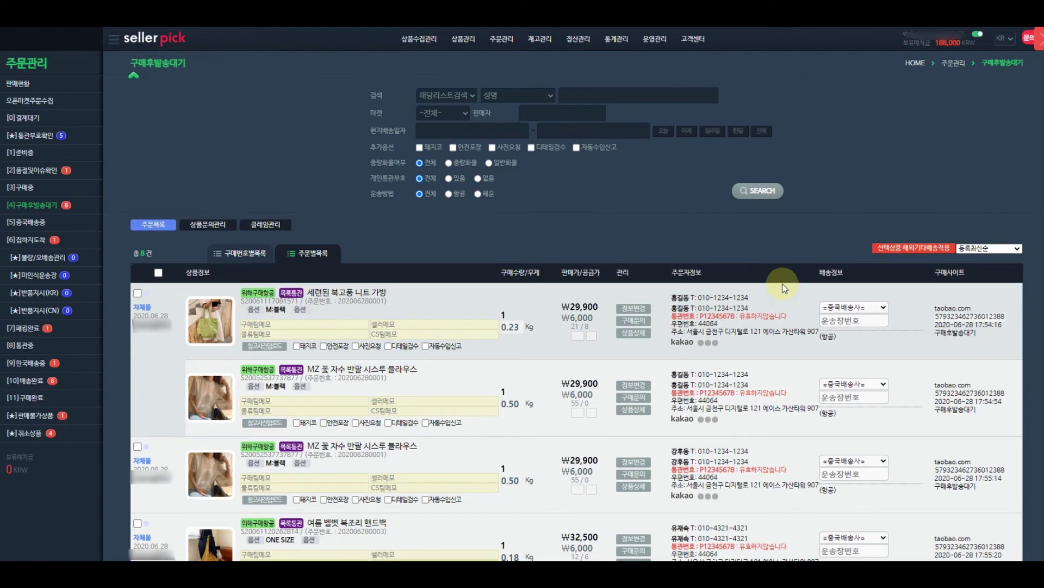
{"action": "left_click", "coordinate": [20, 172]}
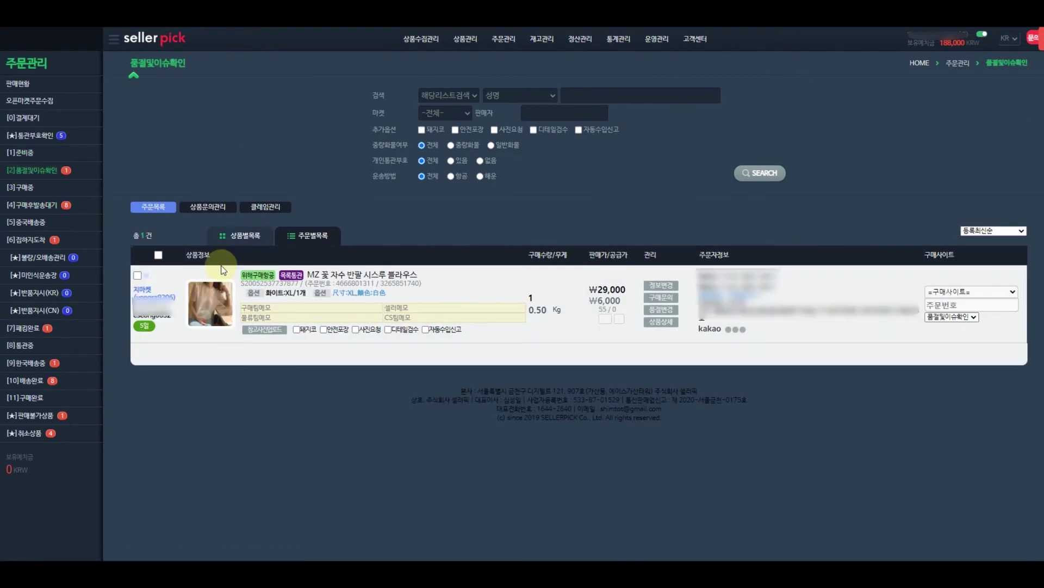
Check the MZ blouse's Taobao page, then confirm it sold out and move it to unsellable products.
{"action": "mouse_move", "coordinate": [219, 293]}
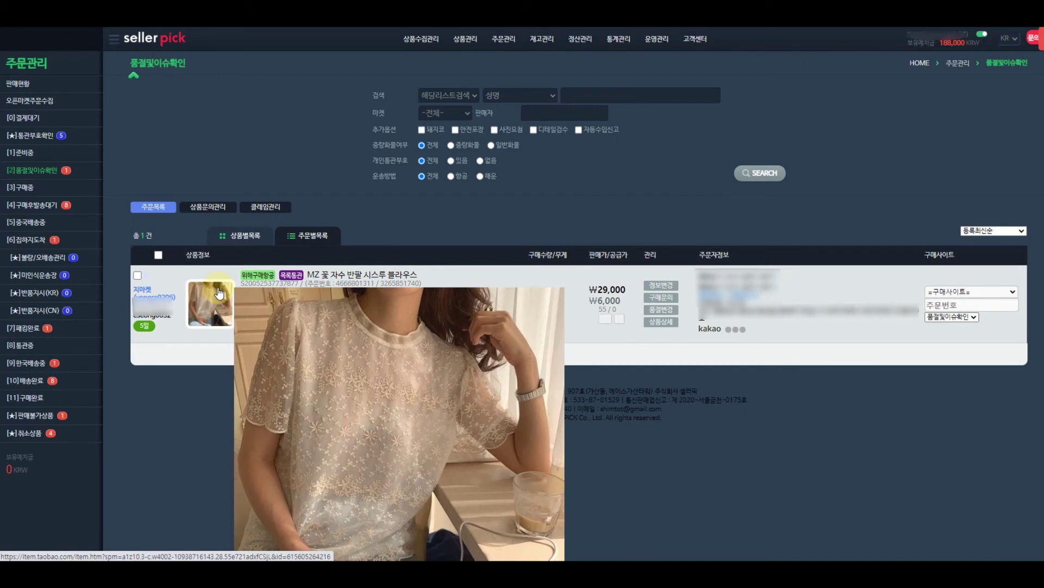
{"action": "left_click", "coordinate": [219, 294]}
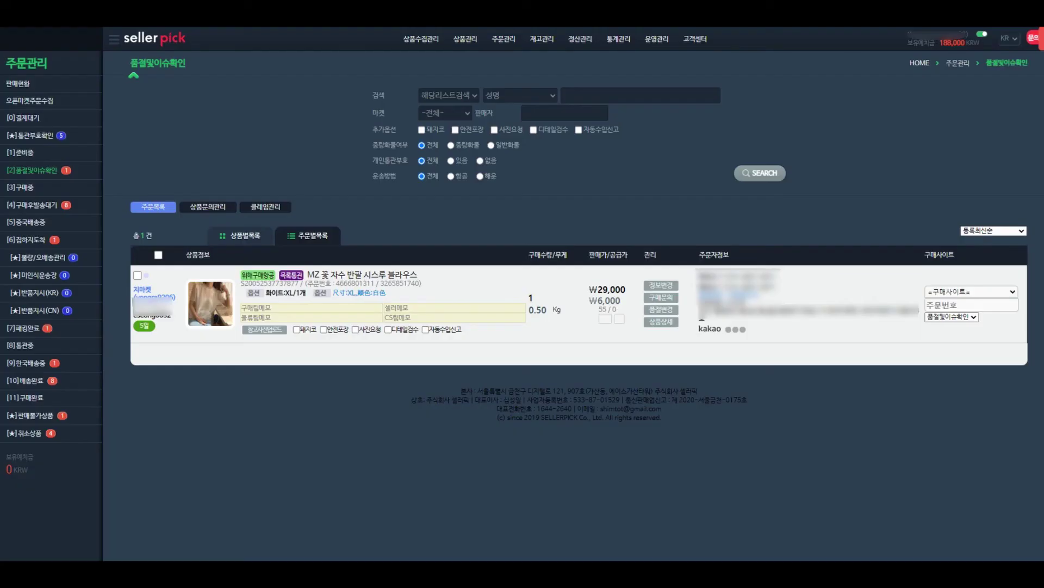
{"action": "left_click", "coordinate": [675, 309]}
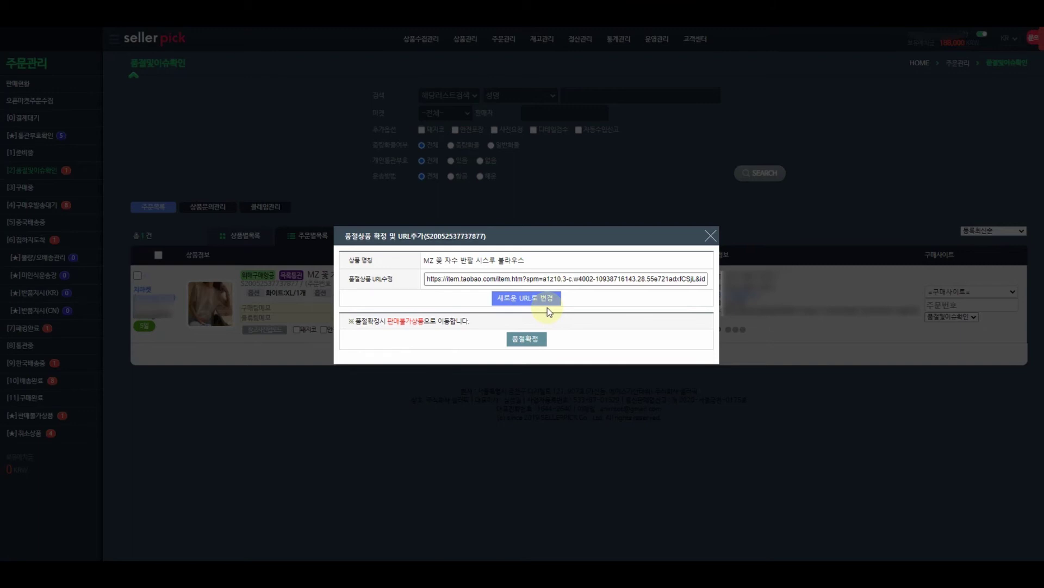
{"action": "left_click", "coordinate": [538, 344]}
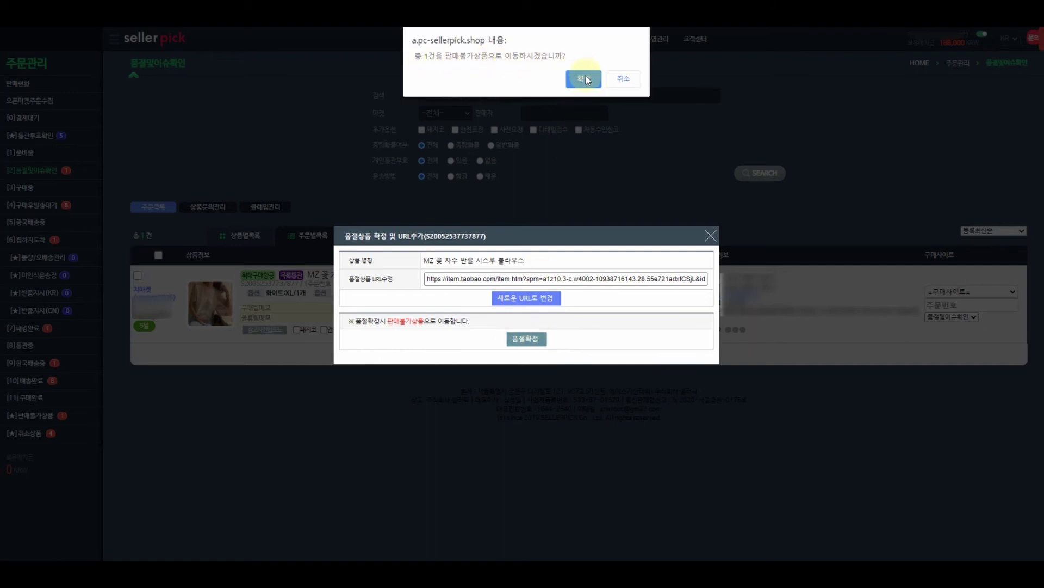
{"action": "left_click", "coordinate": [584, 80]}
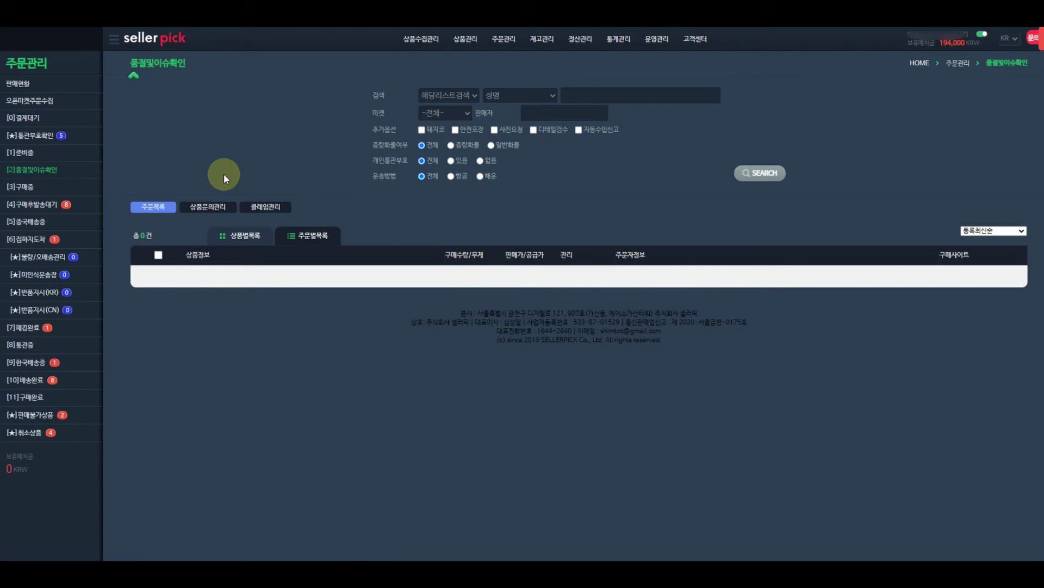
Glance at 취소상품, then return to the 구매후발송대기 list with its 7 orders.
{"action": "left_click", "coordinate": [32, 432]}
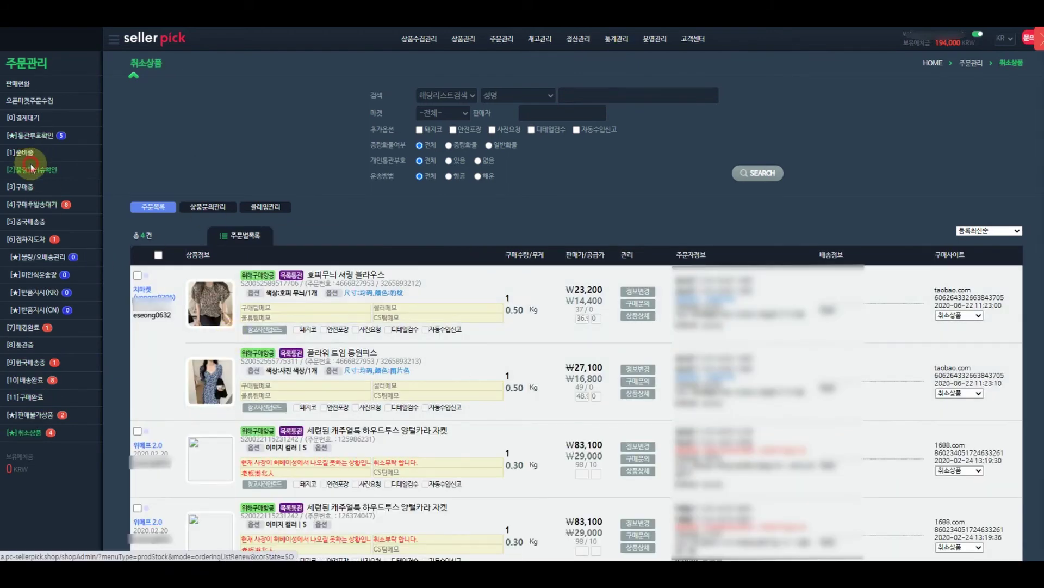
{"action": "left_click", "coordinate": [32, 204]}
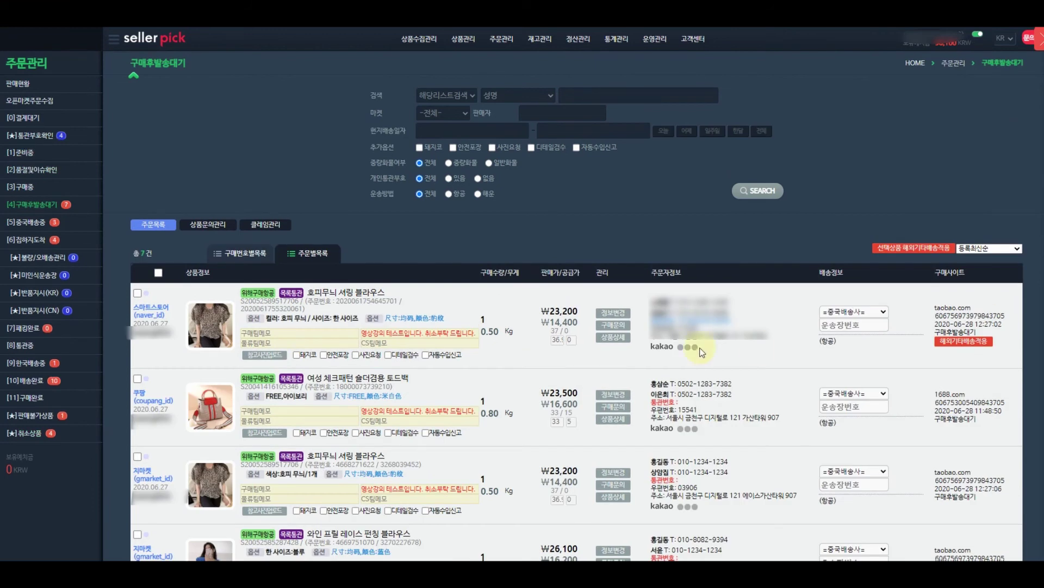
{"action": "double_click", "coordinate": [136, 306]}
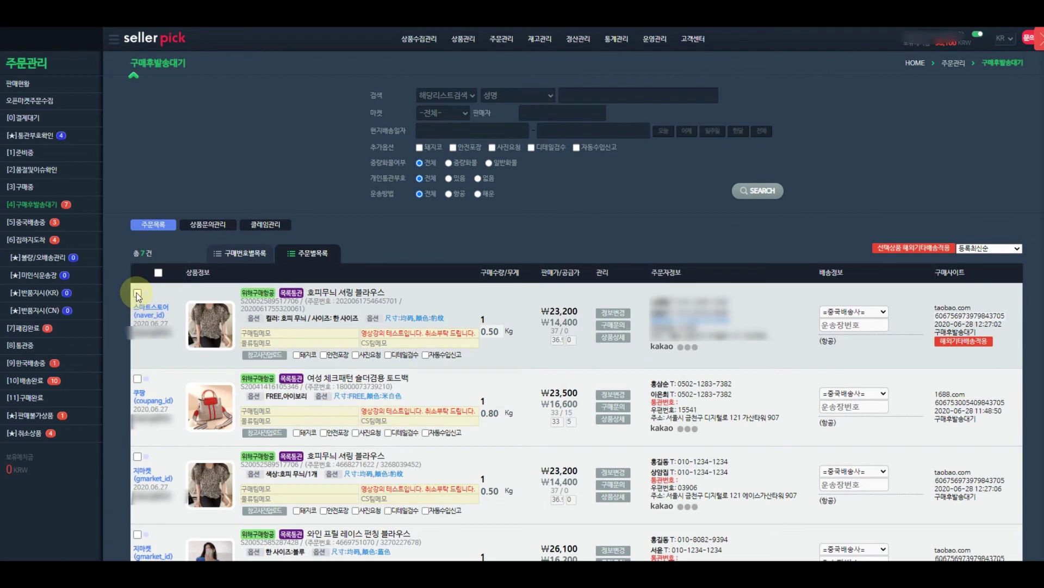
Apply 해외기타배송 (overseas other shipping) to the leopard-print shirred blouse order.
{"action": "left_click", "coordinate": [137, 293]}
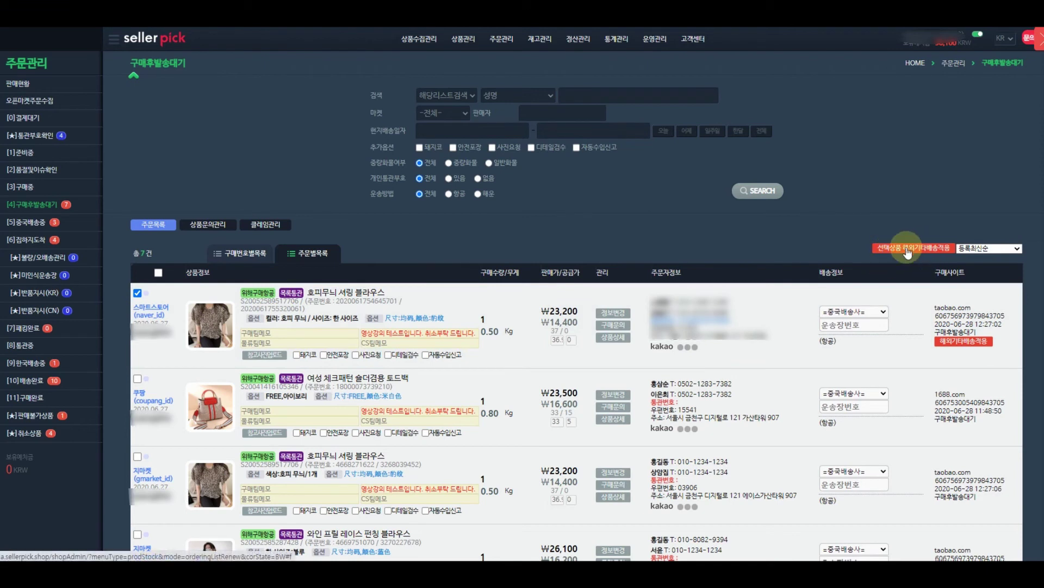
{"action": "left_click", "coordinate": [922, 249]}
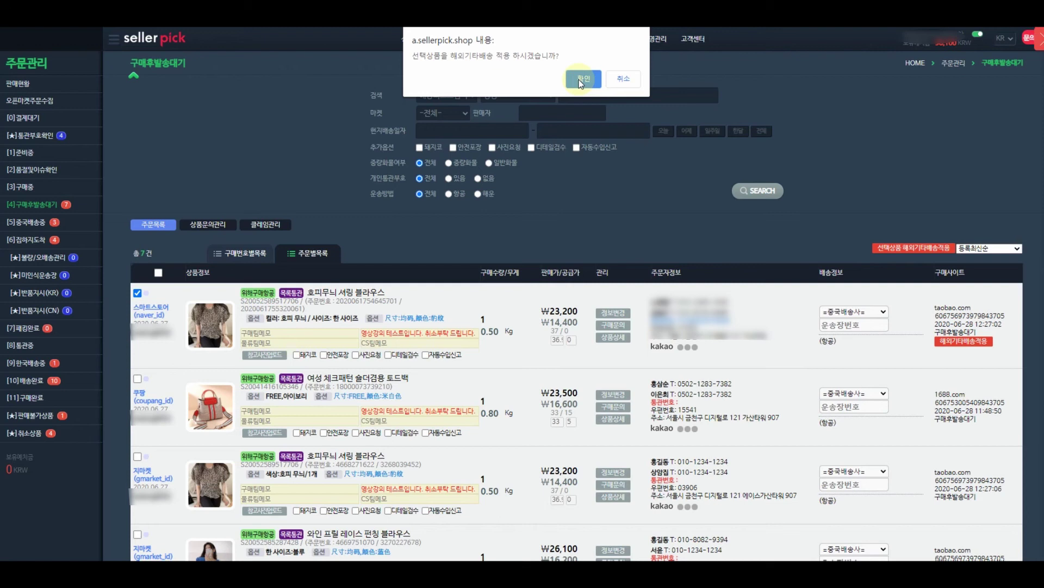
{"action": "left_click", "coordinate": [582, 80]}
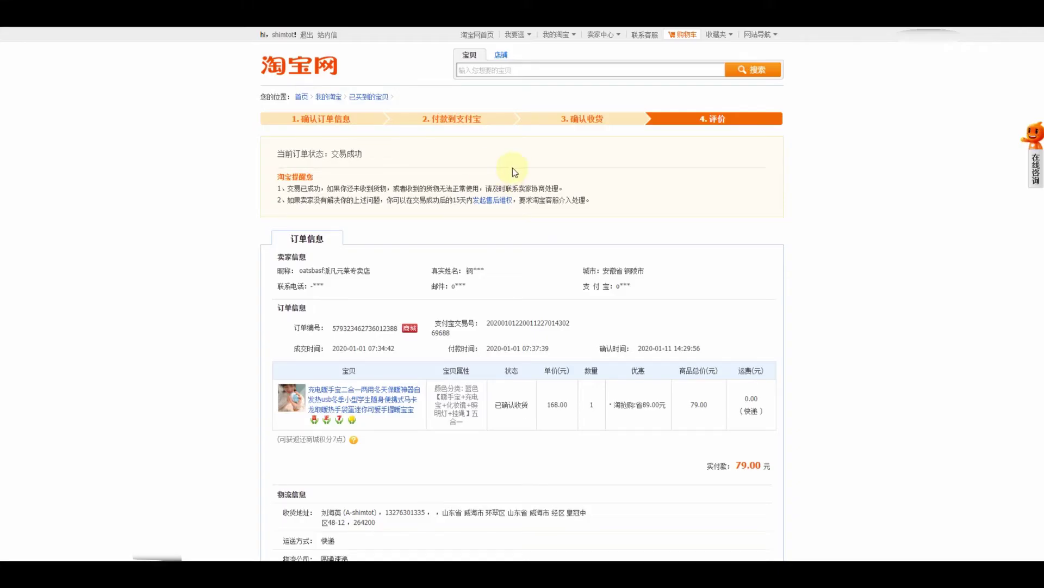
Copy the 圆通速递 tracking number from the Taobao order's logistics info into SellerPick's tracking field.
{"action": "scroll", "coordinate": [570, 262], "scroll_direction": "down", "scroll_amount": 4}
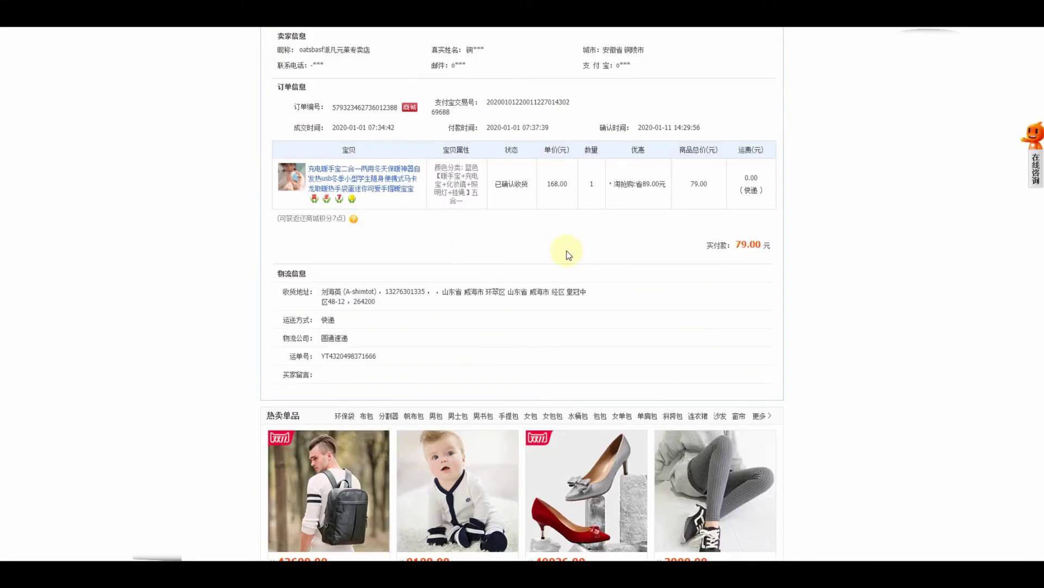
{"action": "scroll", "coordinate": [544, 250], "scroll_direction": "up", "scroll_amount": 1}
{"action": "scroll", "coordinate": [397, 353], "scroll_direction": "down", "scroll_amount": 1}
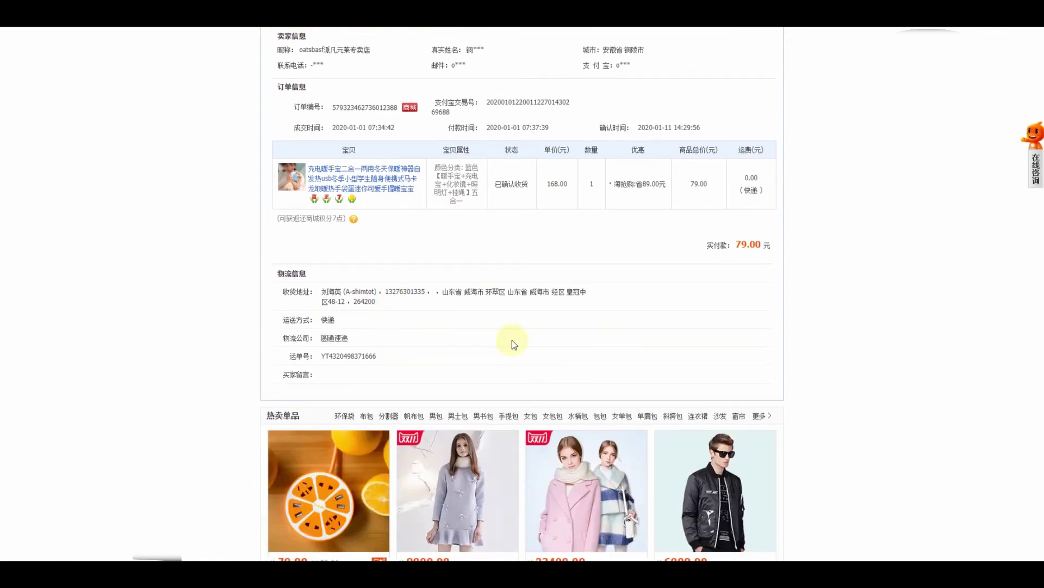
{"action": "left_click_drag", "start_coordinate": [405, 357], "coordinate": [323, 356]}
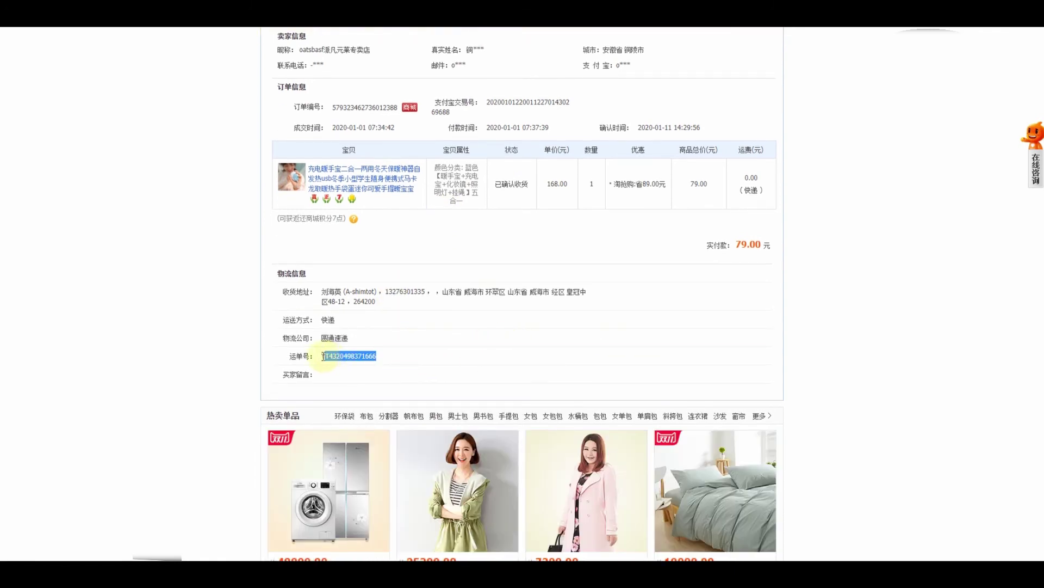
{"action": "right_click", "coordinate": [336, 357]}
{"action": "left_click", "coordinate": [353, 363]}
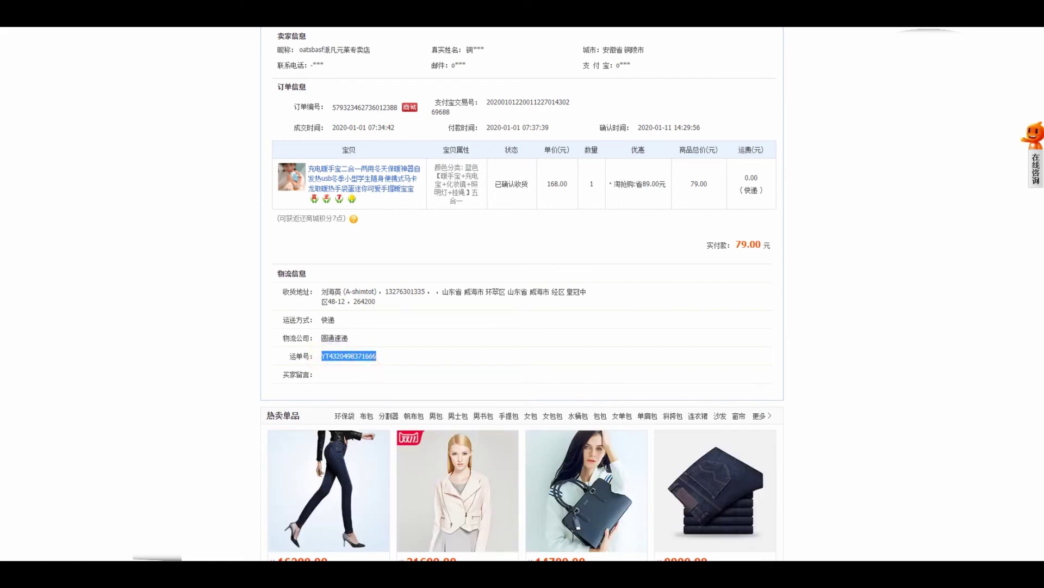
{"action": "key", "text": "alt+Tab"}
{"action": "left_click", "coordinate": [860, 320]}
Paste the tracking number into the knit bag order, set courier 顺丰快递, and view 중국배송중.
{"action": "right_click", "coordinate": [860, 321]}
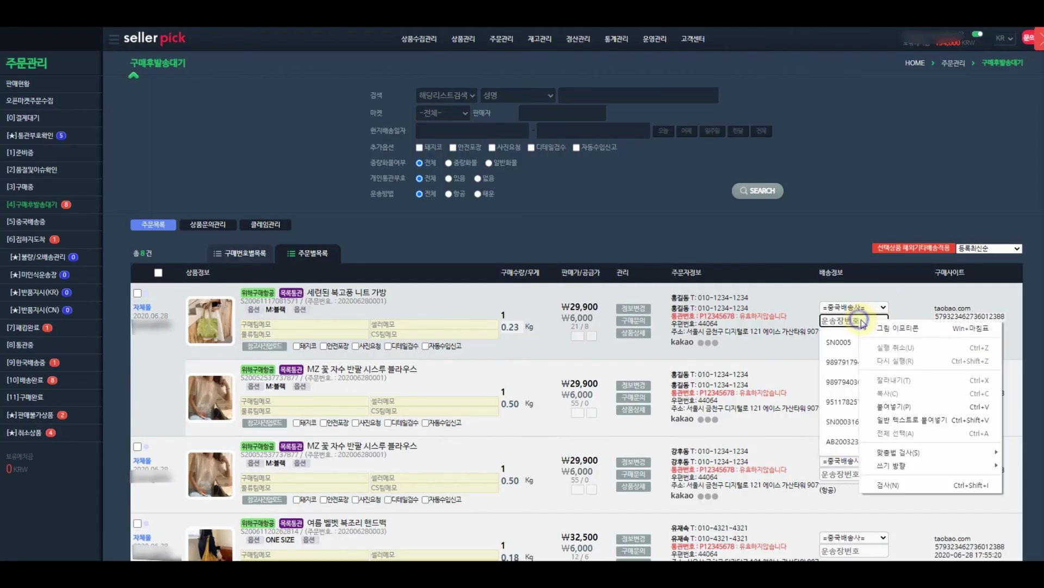
{"action": "left_click", "coordinate": [902, 407]}
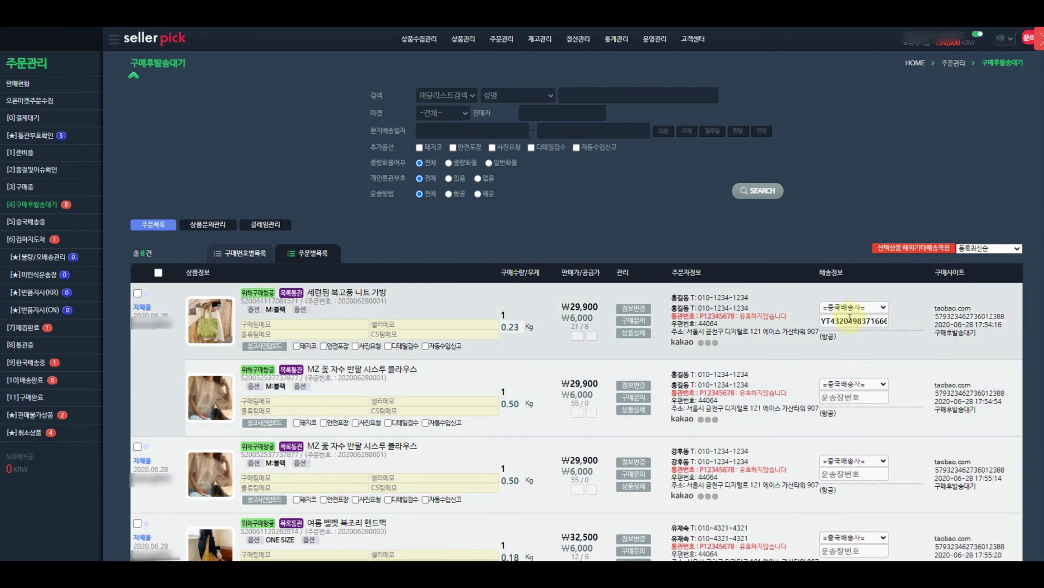
{"action": "left_click", "coordinate": [849, 308]}
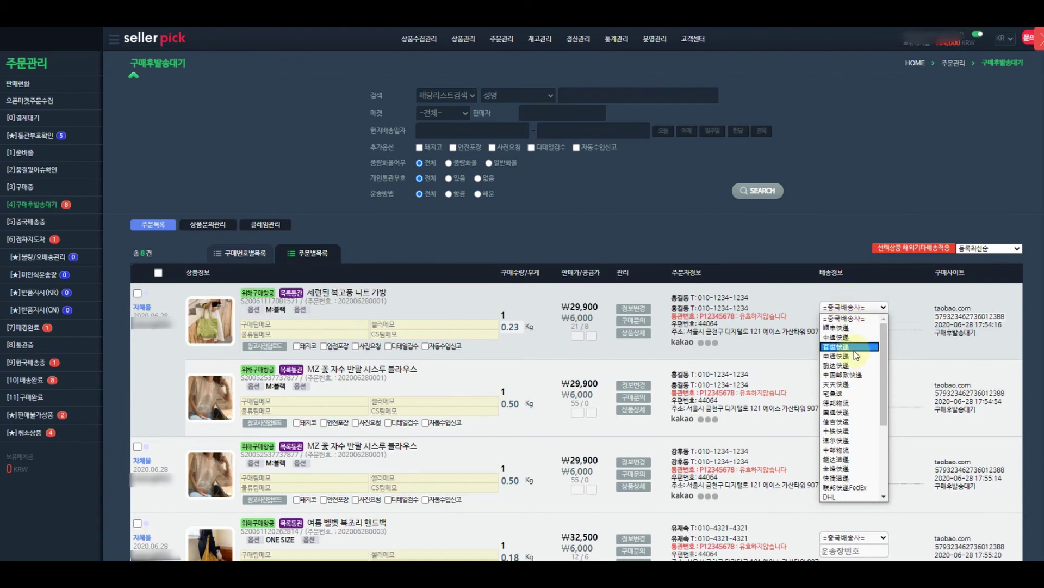
{"action": "left_click", "coordinate": [854, 328]}
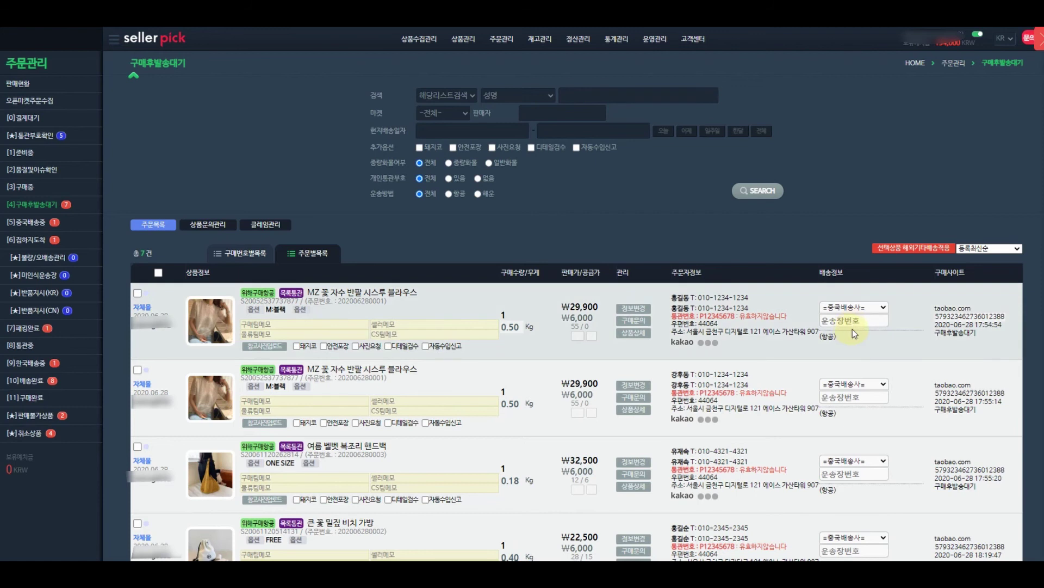
{"action": "left_click", "coordinate": [28, 223]}
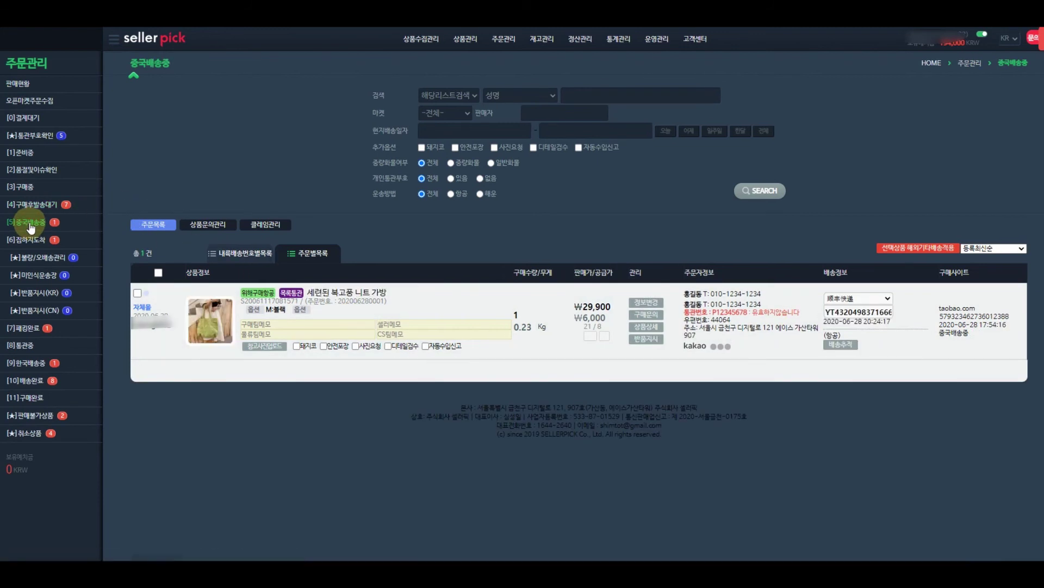
Check 구매후발송대기 and 중국배송중, finishing on the seven-order 구매후발송대기 list.
{"action": "left_click", "coordinate": [39, 205]}
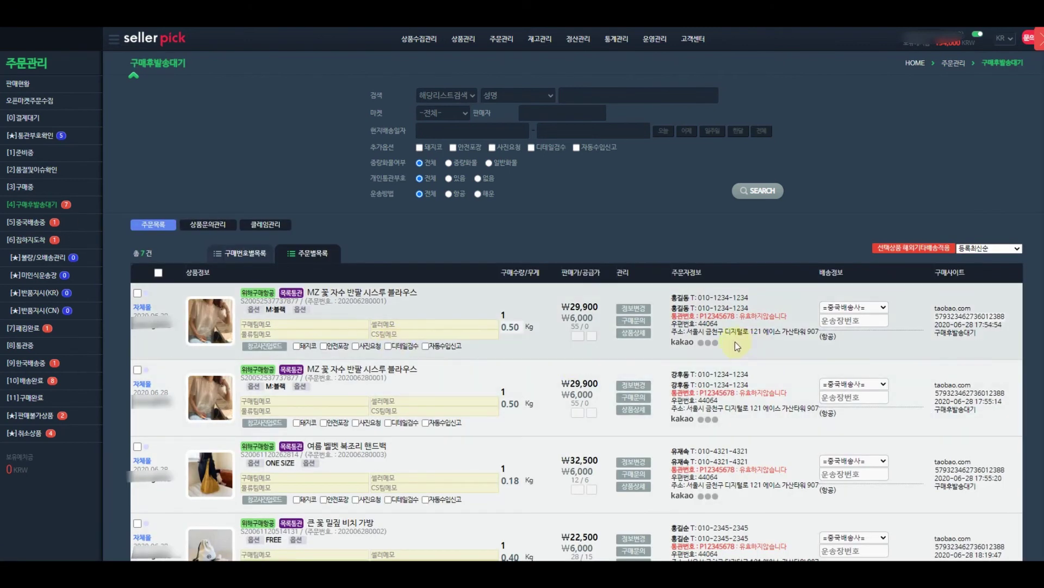
{"action": "left_click", "coordinate": [31, 227]}
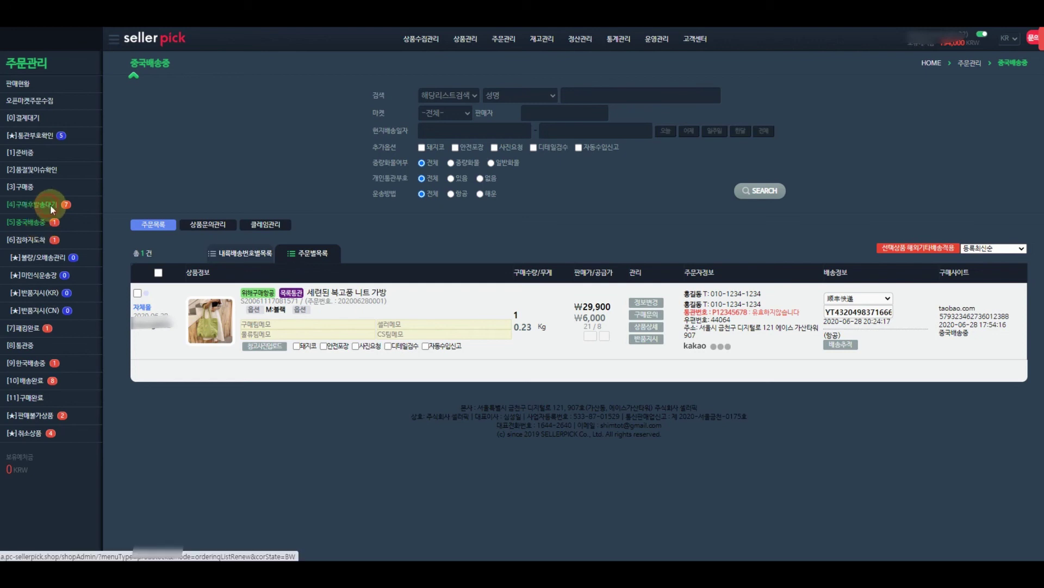
{"action": "left_click", "coordinate": [48, 204]}
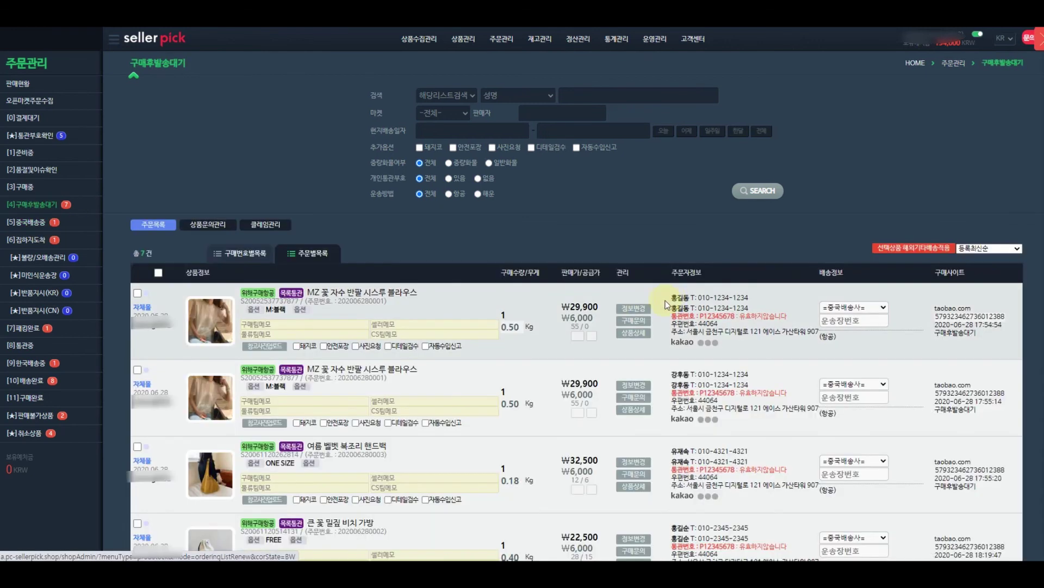
Paste the Taobao tracking number and choose the courier for the first blouse order, checking China shipping.
{"action": "left_click", "coordinate": [828, 320]}
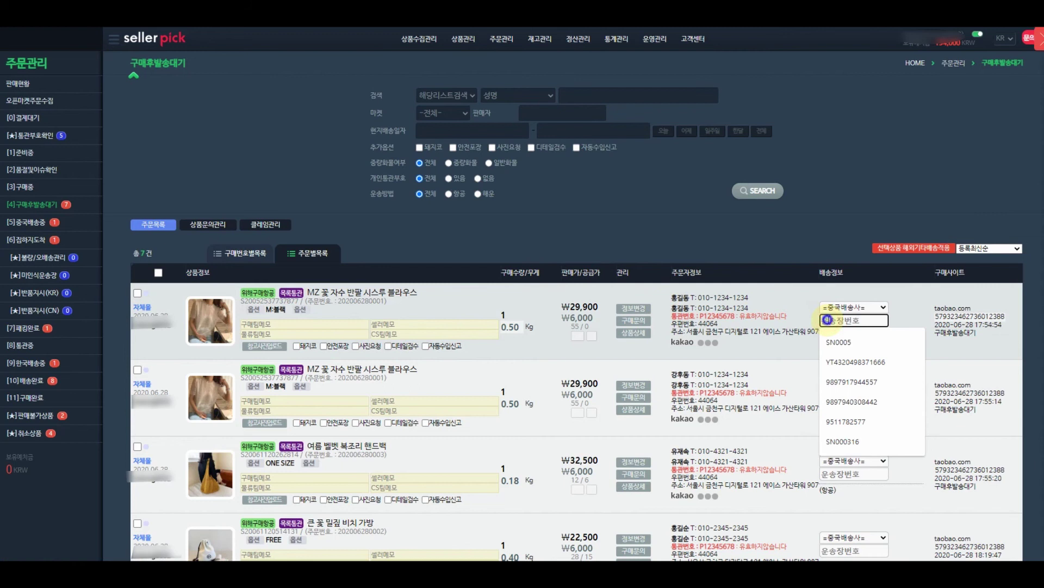
{"action": "right_click", "coordinate": [828, 321]}
{"action": "left_click", "coordinate": [866, 408]}
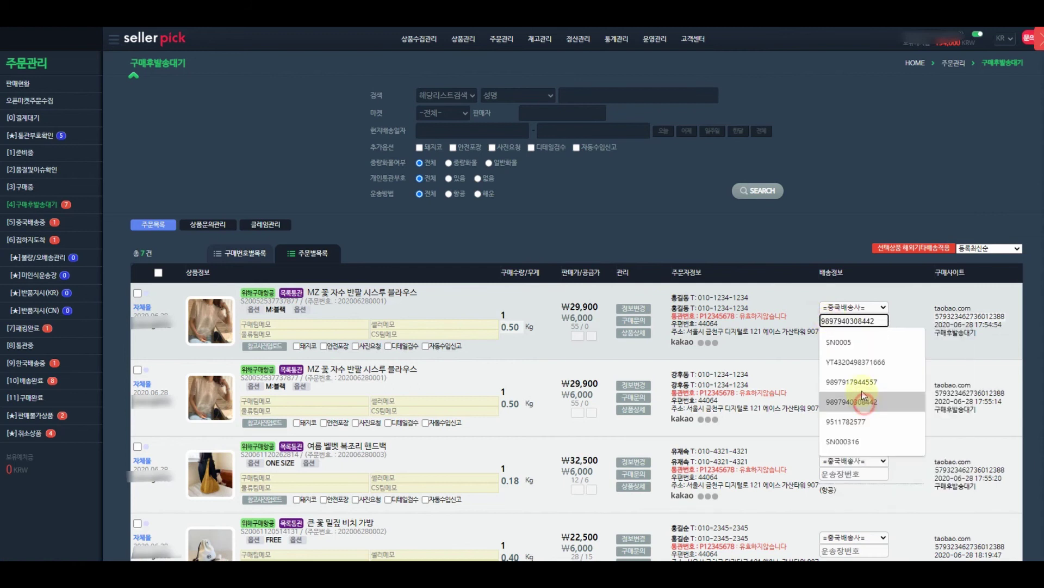
{"action": "left_click", "coordinate": [854, 307]}
{"action": "left_click", "coordinate": [847, 327]}
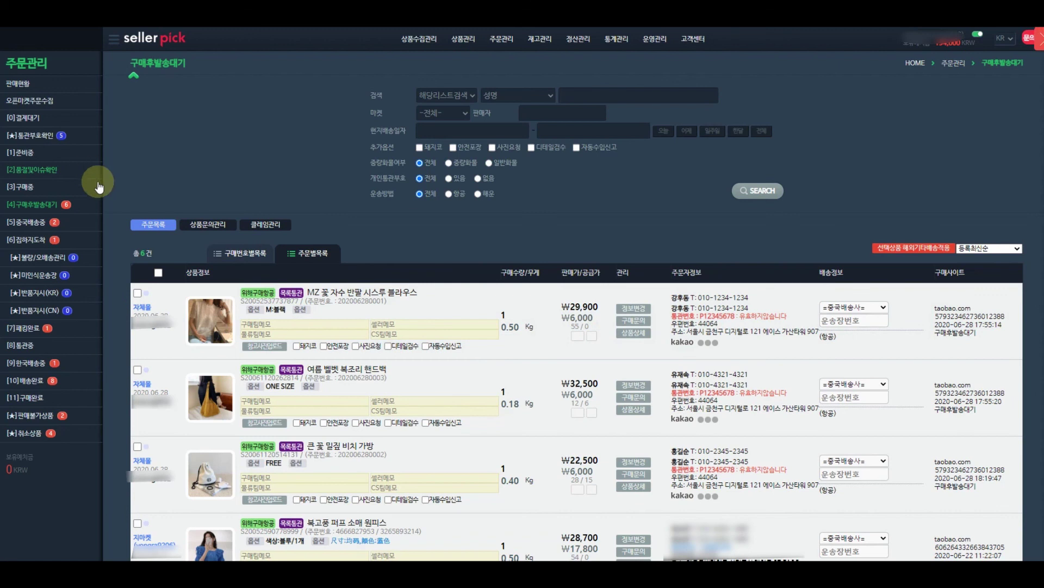
{"action": "left_click", "coordinate": [27, 222]}
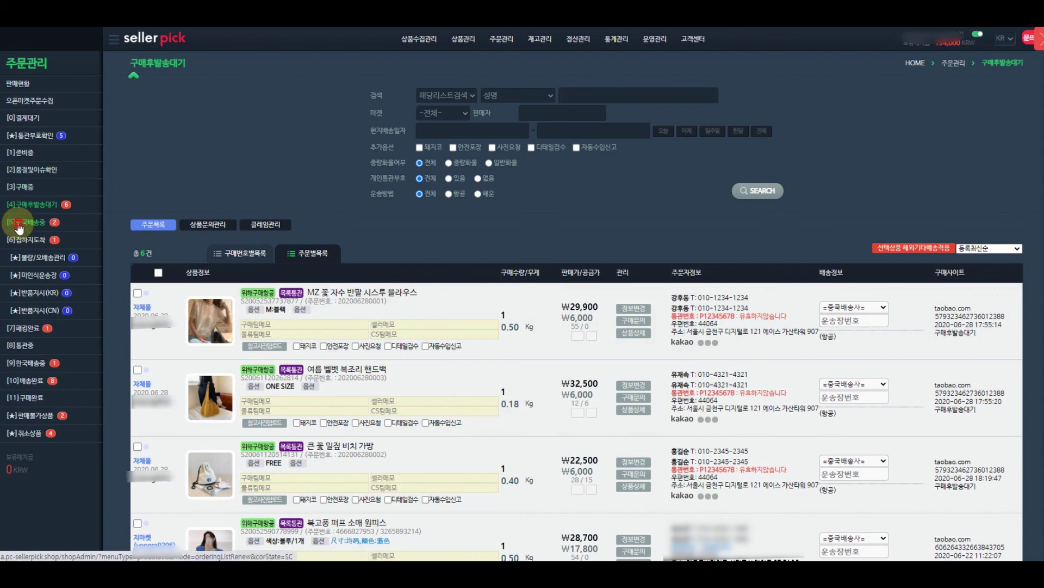
{"action": "left_click", "coordinate": [44, 205]}
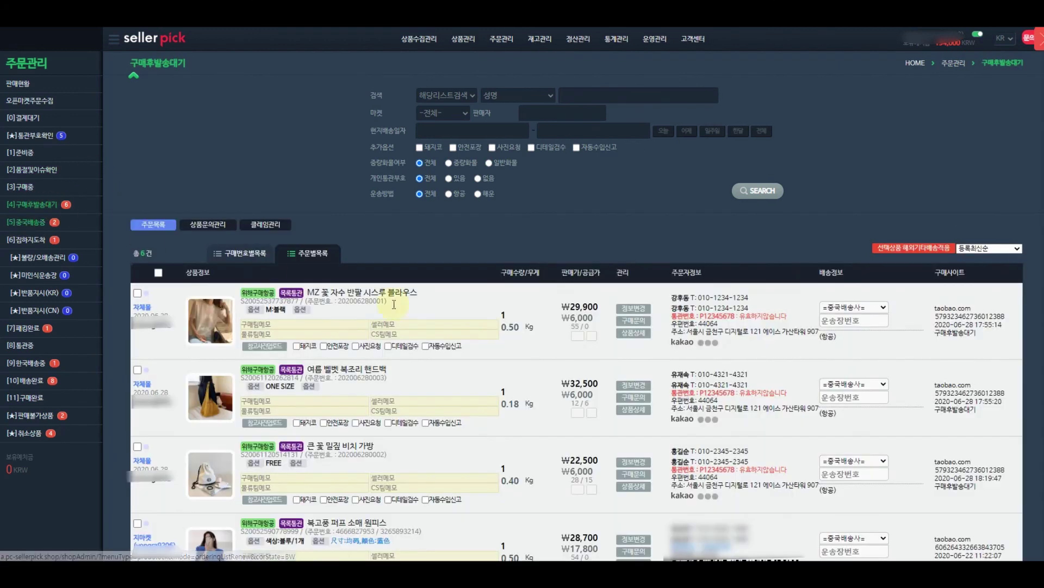
Paste the Taobao tracking number and choose the courier for the second blouse order.
{"action": "left_click", "coordinate": [840, 320]}
{"action": "right_click", "coordinate": [840, 320]}
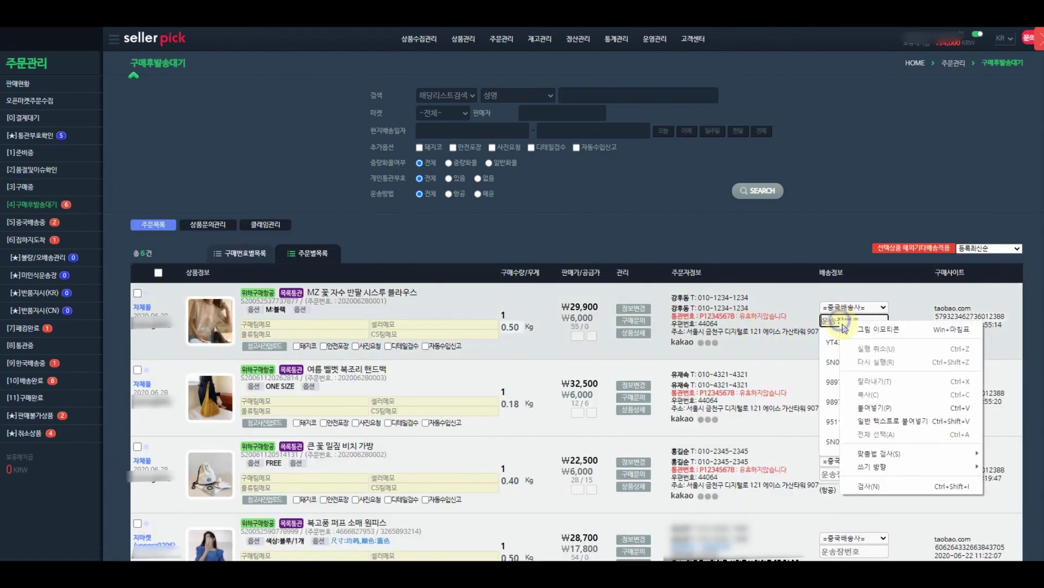
{"action": "left_click", "coordinate": [870, 405]}
{"action": "left_click", "coordinate": [861, 308]}
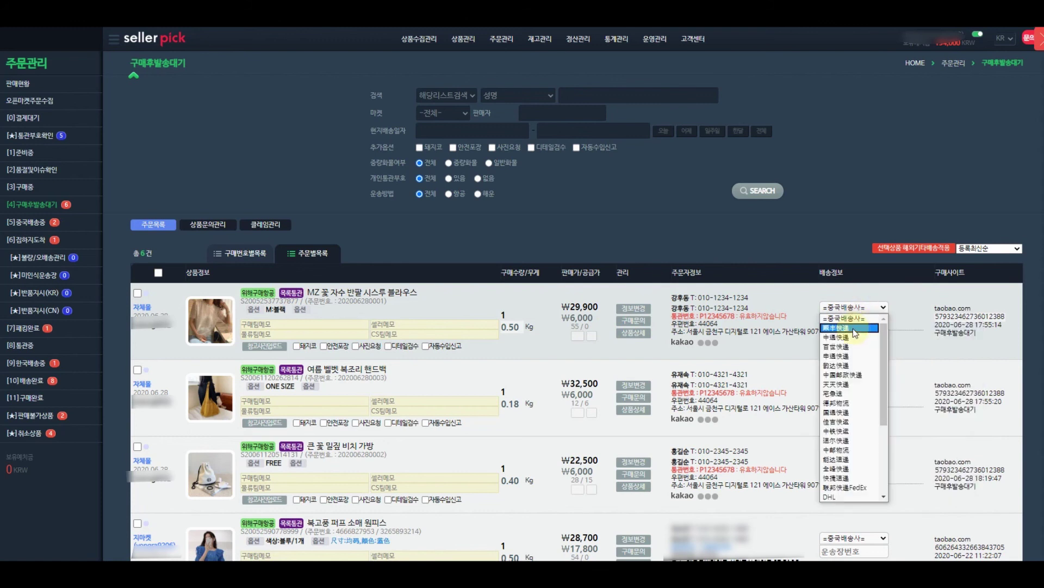
{"action": "left_click", "coordinate": [853, 325]}
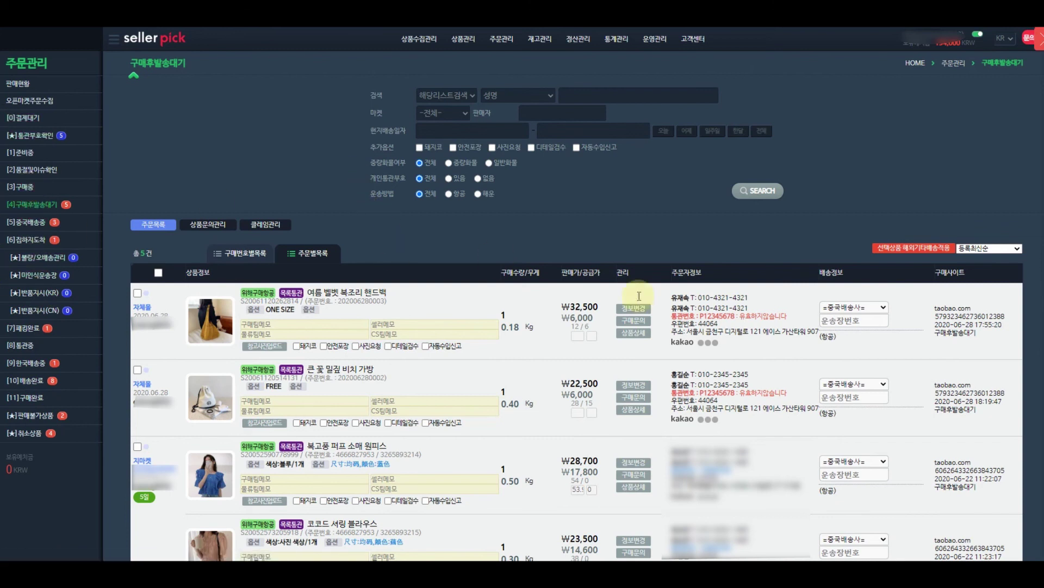
{"action": "left_click", "coordinate": [360, 204]}
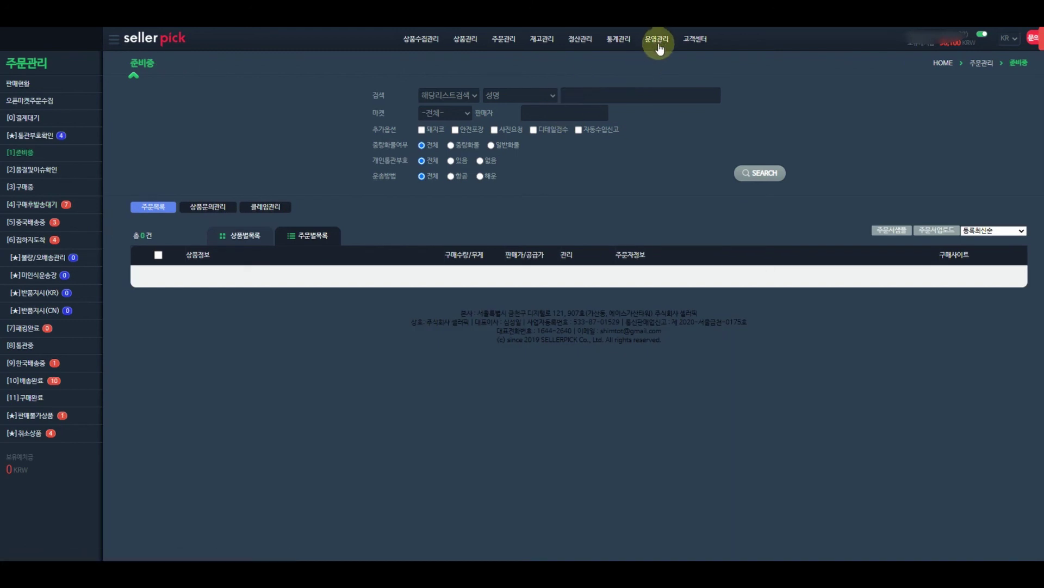
Review the KakaoTalk notification message settings under 운영관리.
{"action": "left_click", "coordinate": [658, 39]}
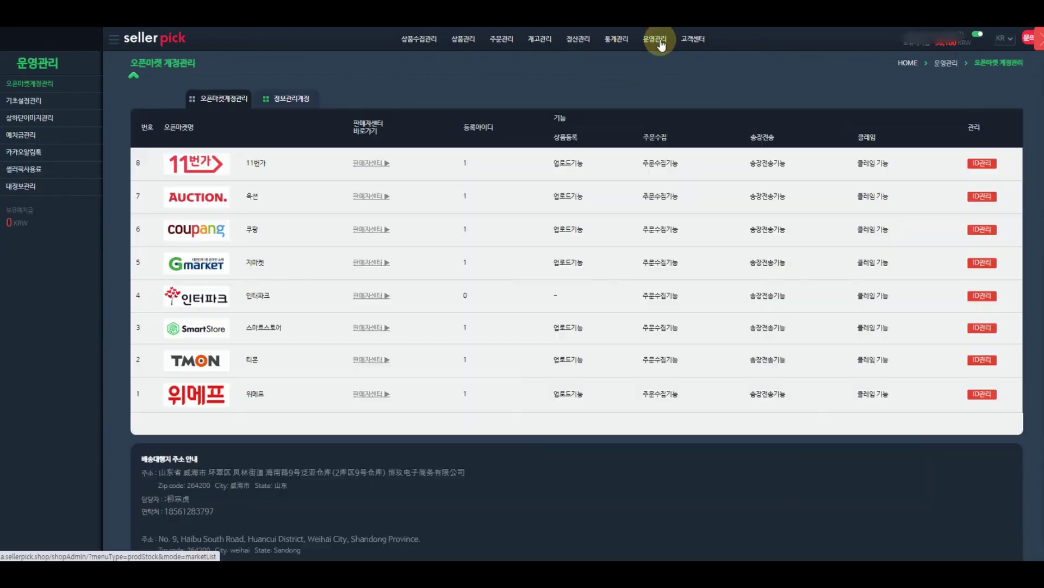
{"action": "left_click", "coordinate": [27, 153]}
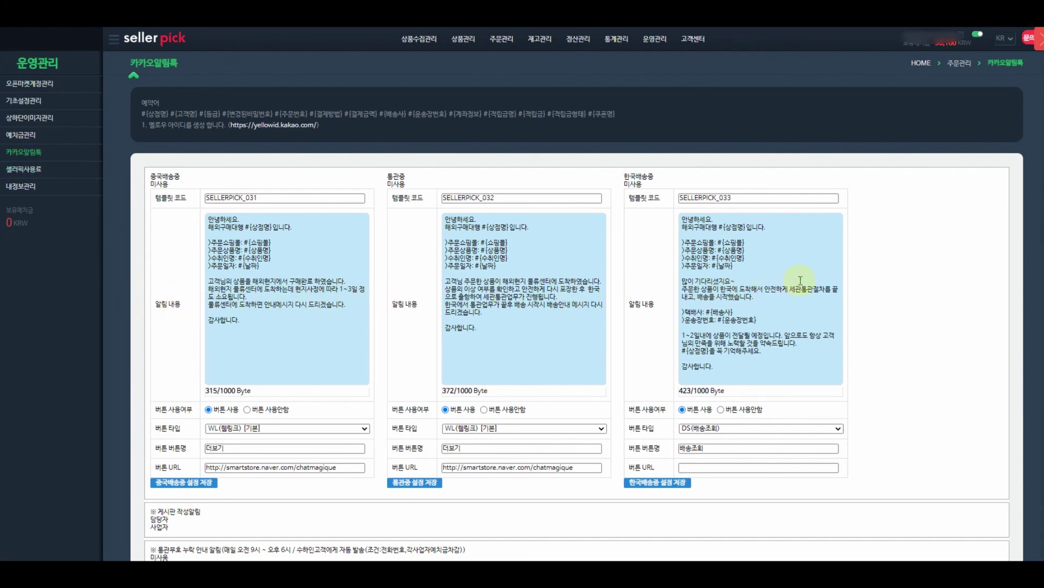
{"action": "scroll", "coordinate": [905, 268], "scroll_direction": "down", "scroll_amount": 3}
{"action": "scroll", "coordinate": [905, 269], "scroll_direction": "up", "scroll_amount": 3}
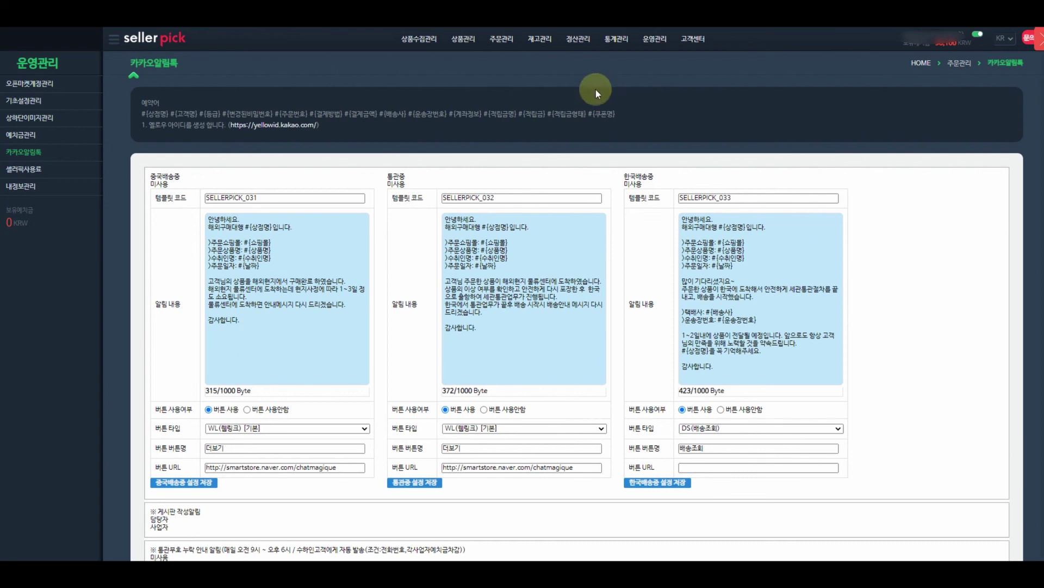
Read the SellerPick manual article 02 on KakaoTalk Plus Friend messaging setup.
{"action": "left_click", "coordinate": [694, 39]}
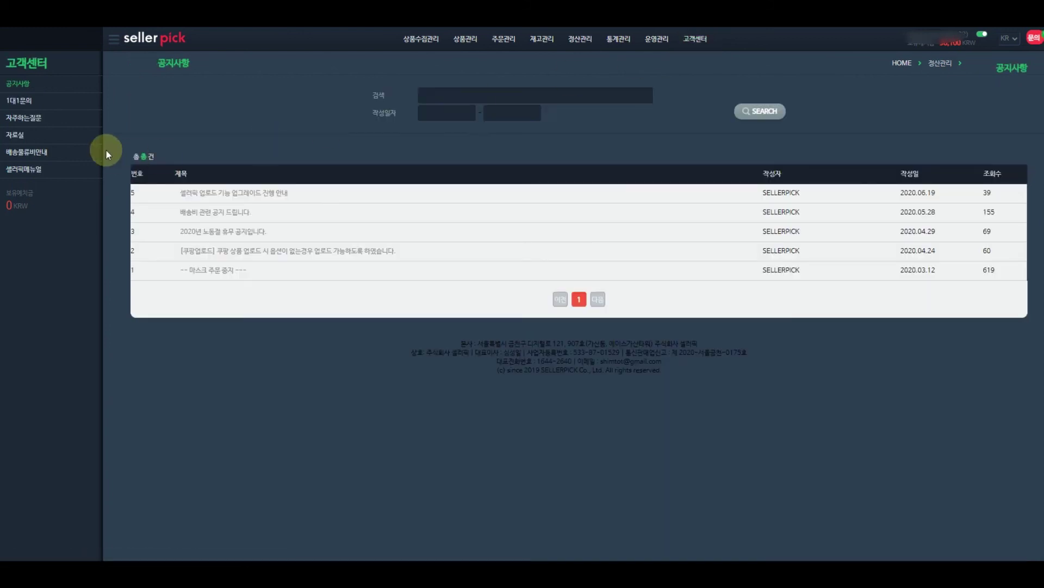
{"action": "left_click", "coordinate": [40, 168]}
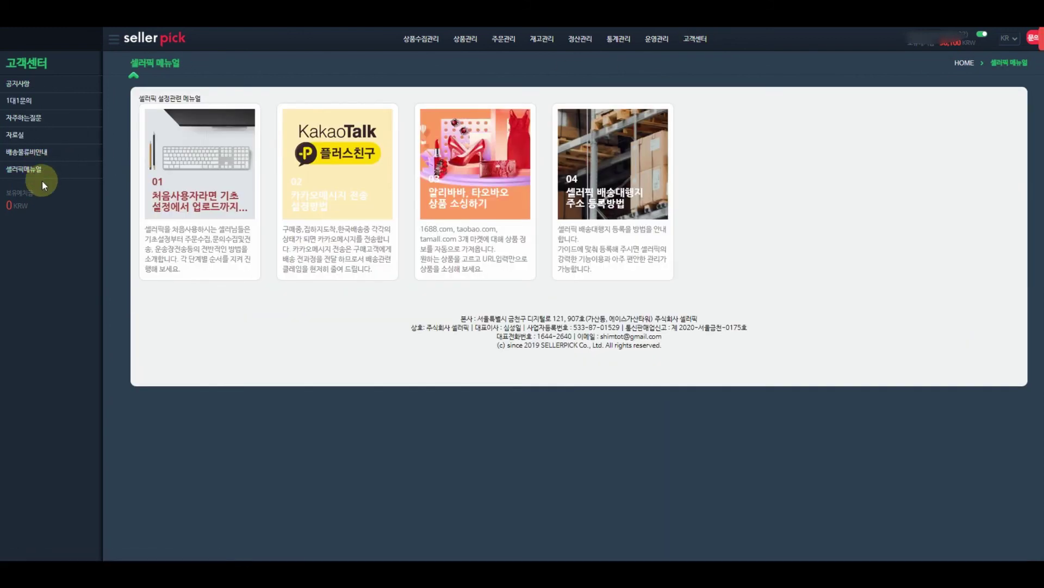
{"action": "left_click", "coordinate": [351, 208]}
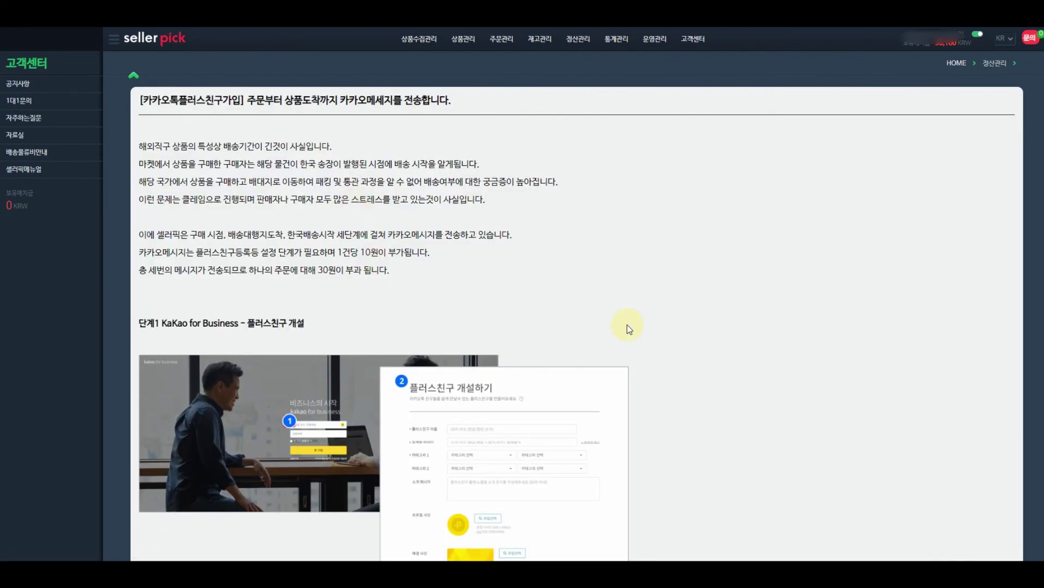
{"action": "scroll", "coordinate": [628, 324], "scroll_direction": "down", "scroll_amount": 5}
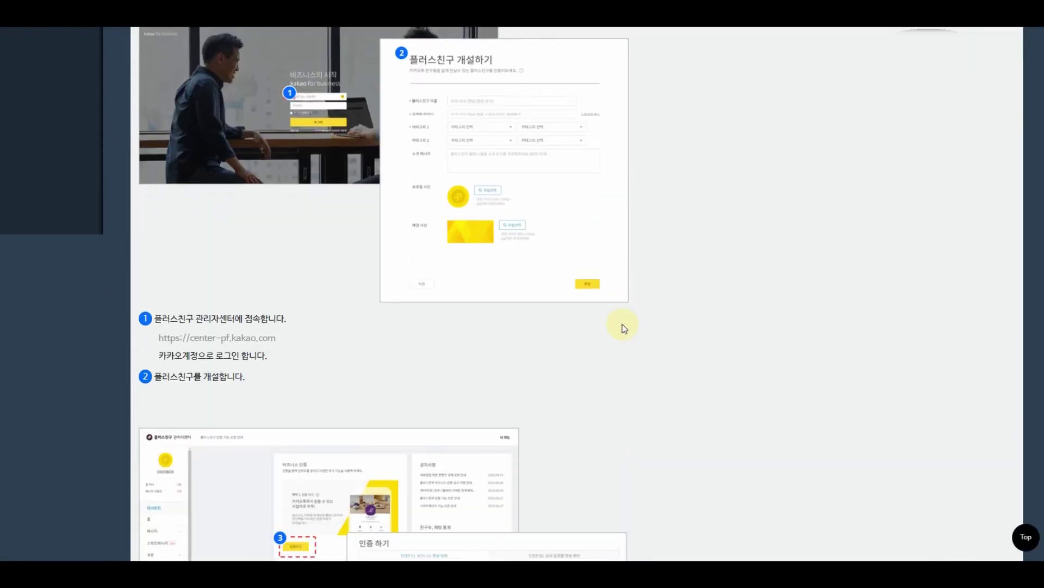
{"action": "scroll", "coordinate": [622, 325], "scroll_direction": "up", "scroll_amount": 5}
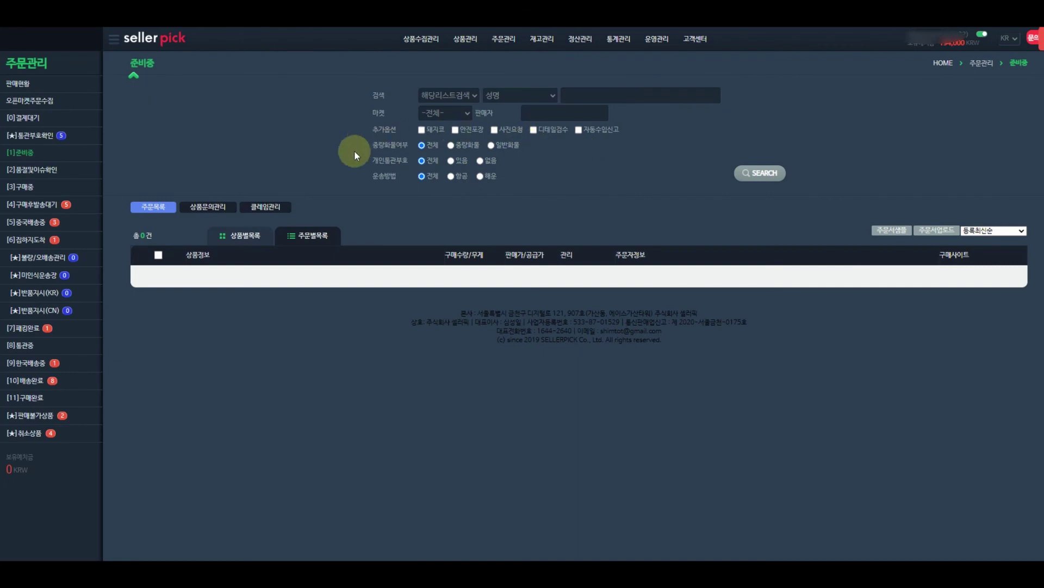
Open the [★]통관부호확인 list and highlight the first order's invalid 통관번호 error line.
{"action": "left_click", "coordinate": [28, 137]}
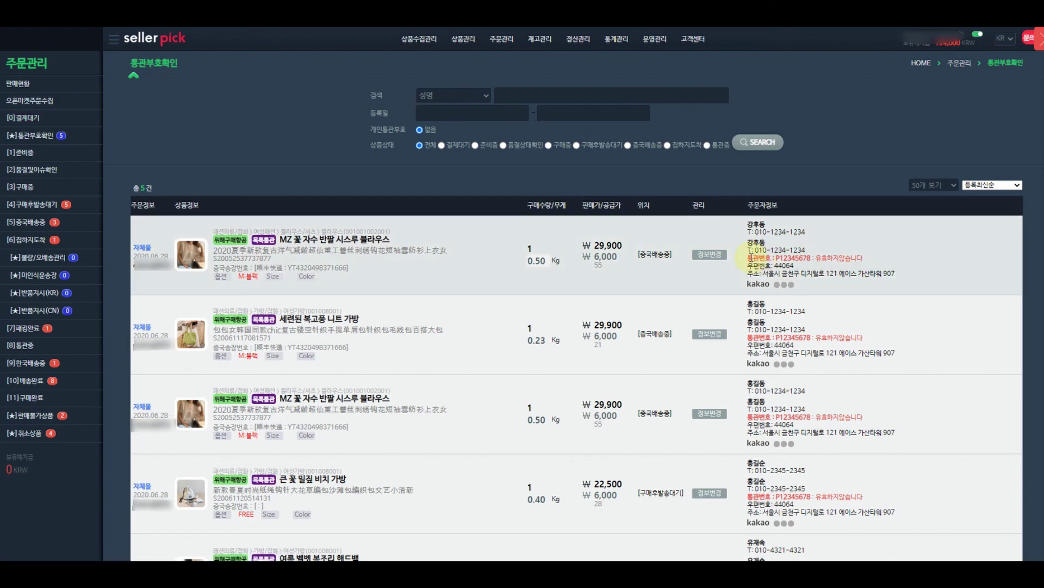
{"action": "left_click_drag", "start_coordinate": [749, 258], "coordinate": [867, 261]}
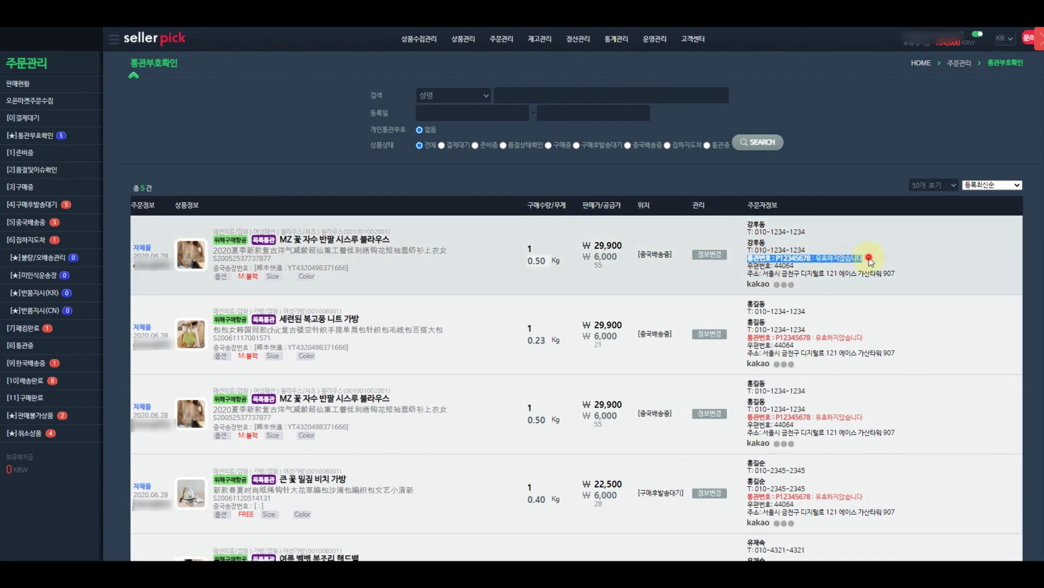
{"action": "left_click", "coordinate": [869, 257]}
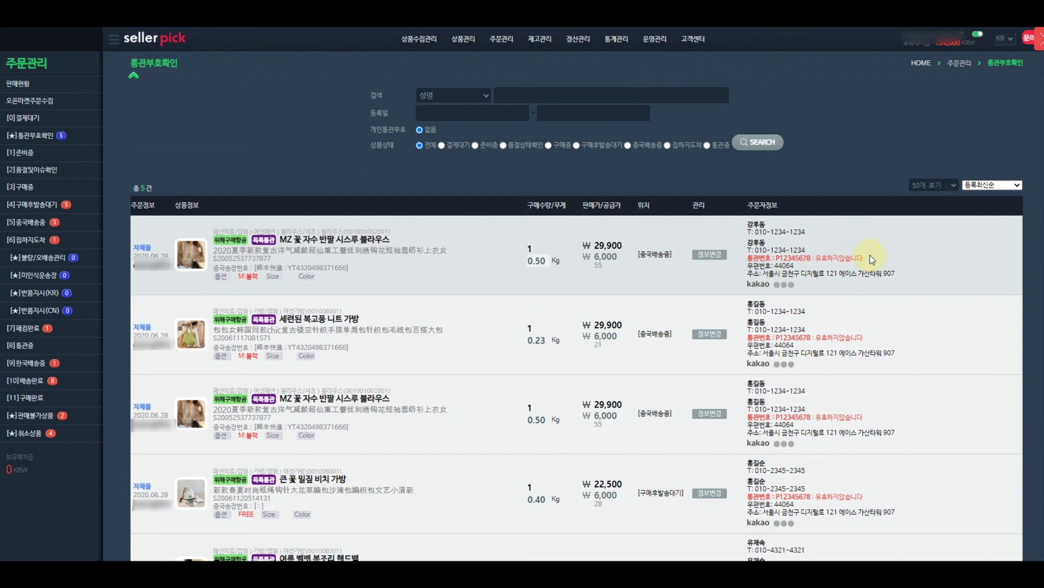
Paste a valid customs code into the first blouse order's 통관번호, update the recipient name, and save.
{"action": "left_click", "coordinate": [711, 255]}
{"action": "double_click", "coordinate": [455, 290]}
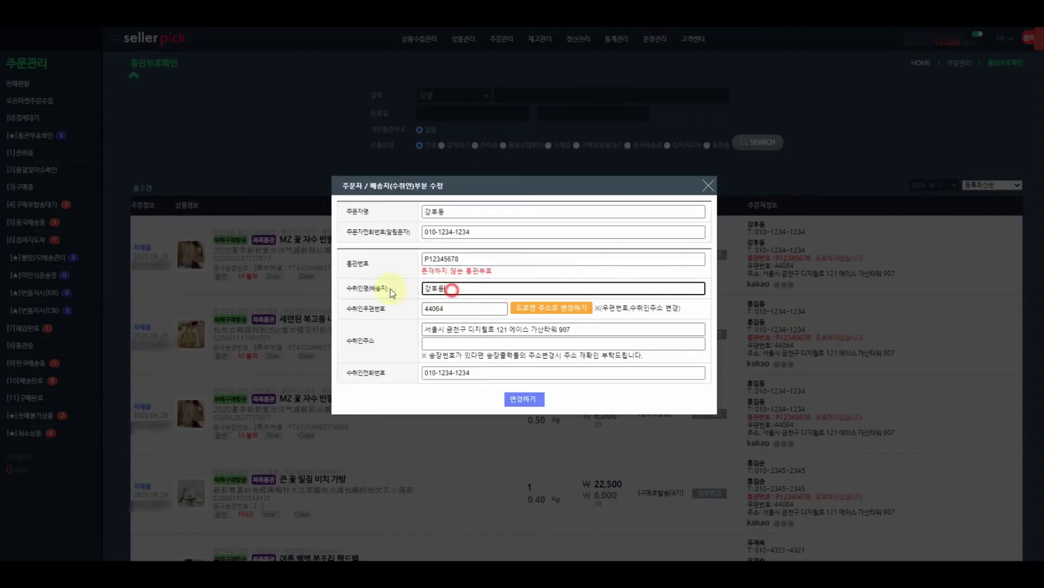
{"action": "left_click", "coordinate": [485, 259]}
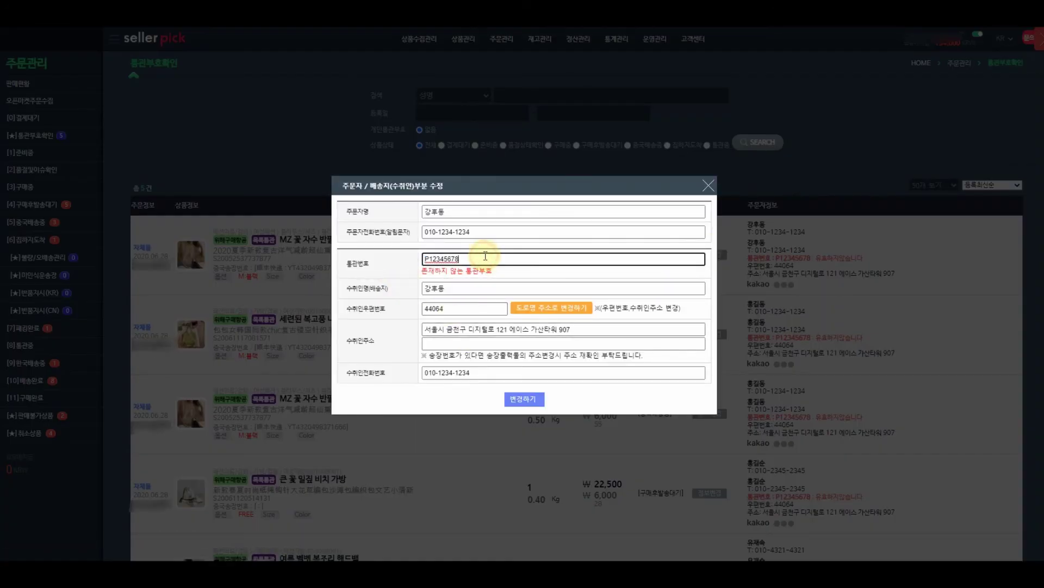
{"action": "key", "text": "ctrl+v"}
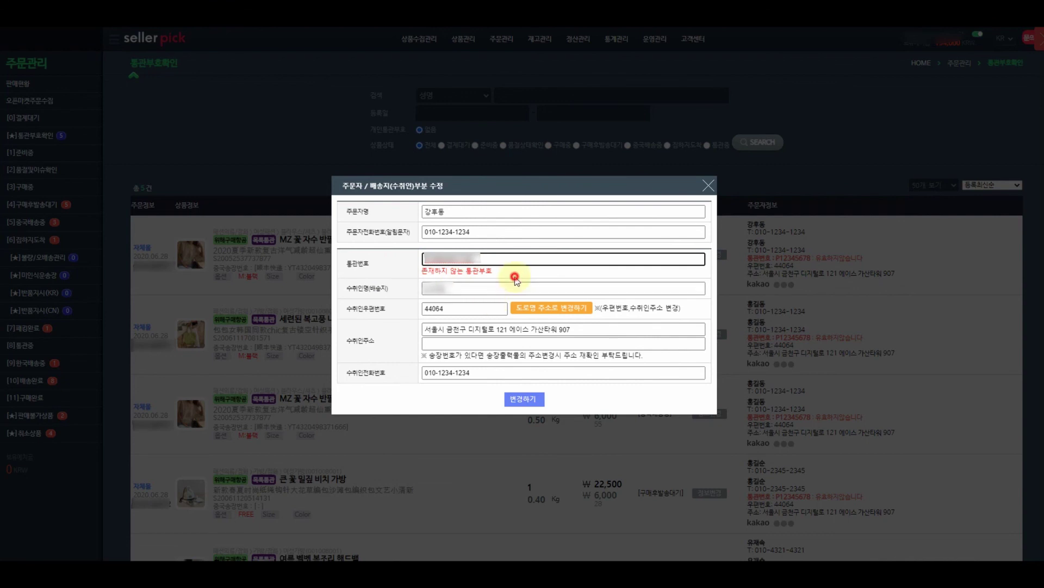
{"action": "left_click", "coordinate": [510, 278]}
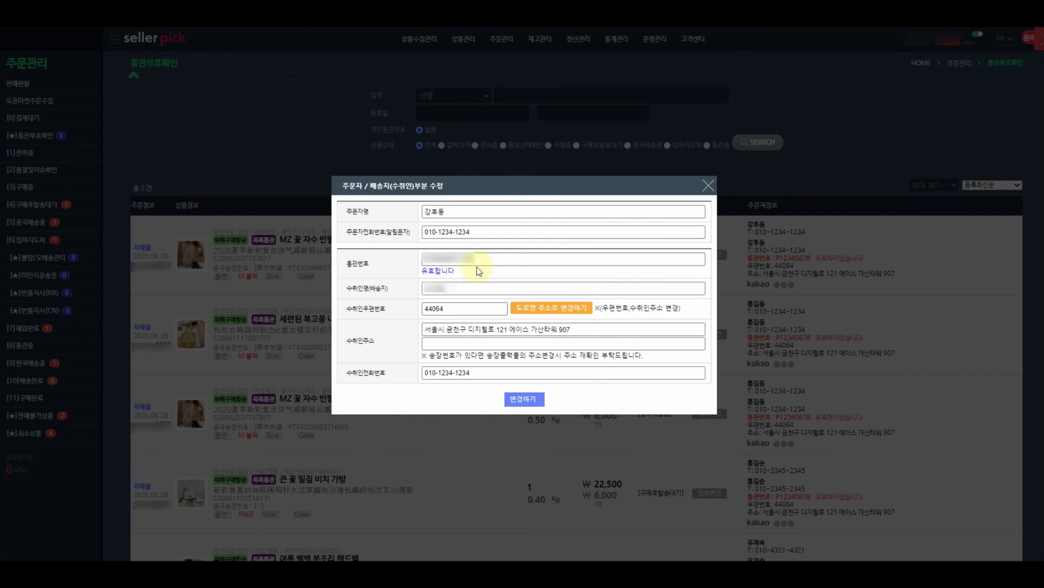
{"action": "left_click", "coordinate": [528, 401]}
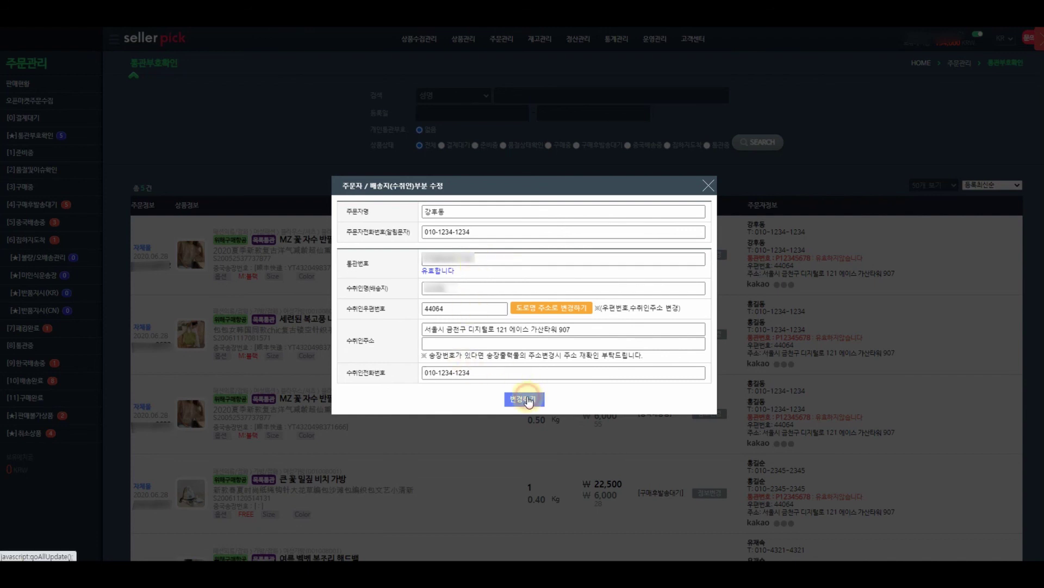